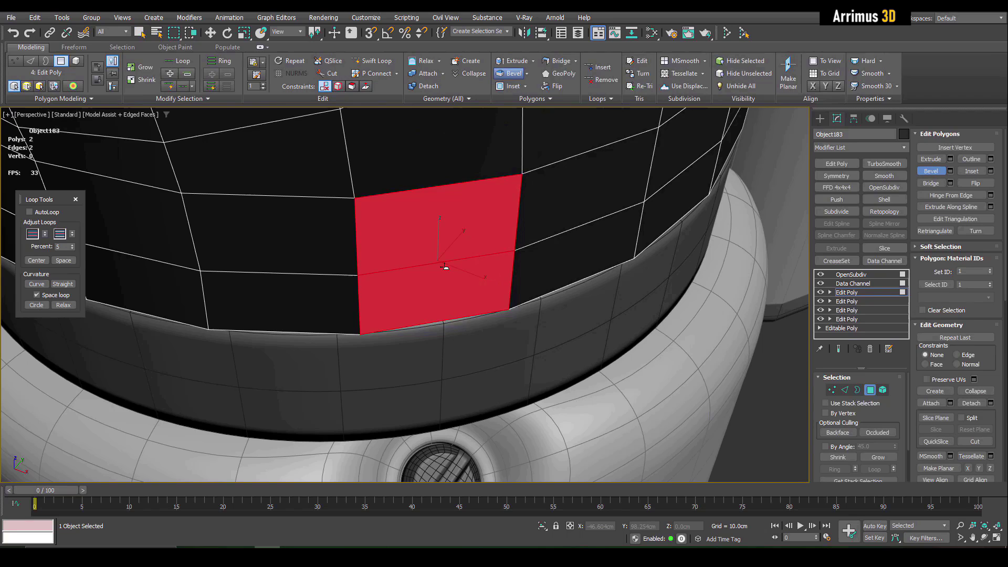
left_click_drag(444, 265, 449, 256)
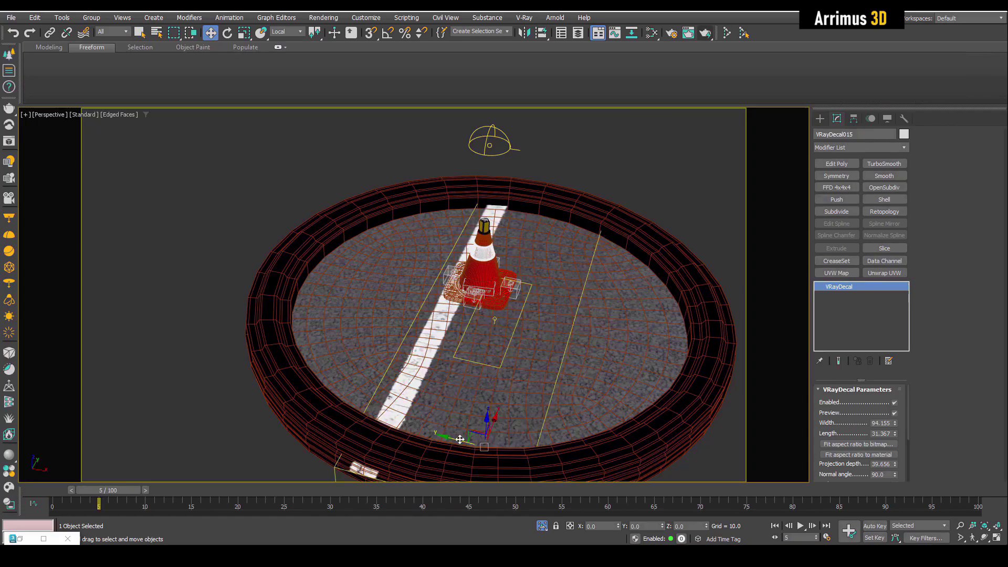
left_click_drag(473, 441, 457, 416)
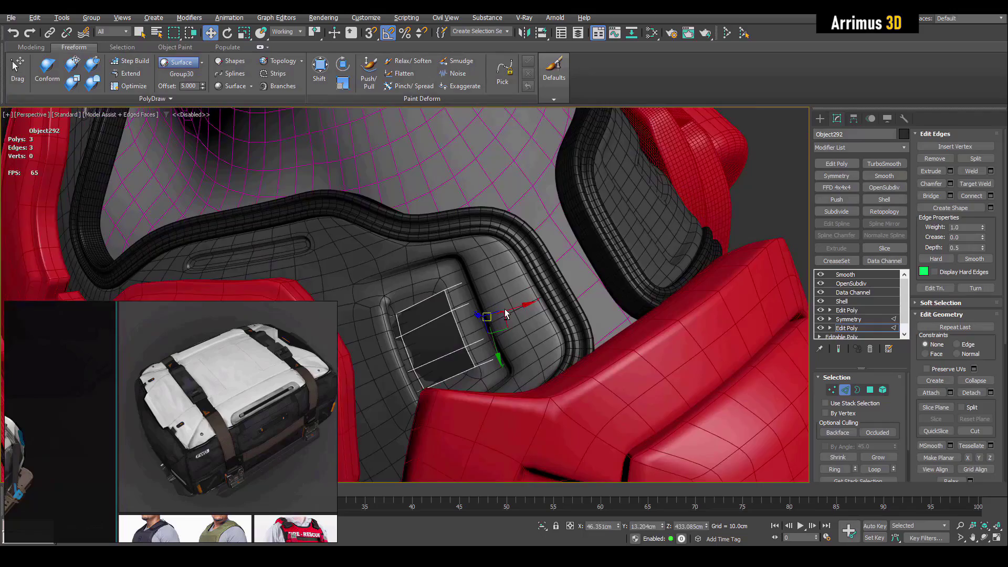
middle_click_drag(505, 314, 499, 312, "alt")
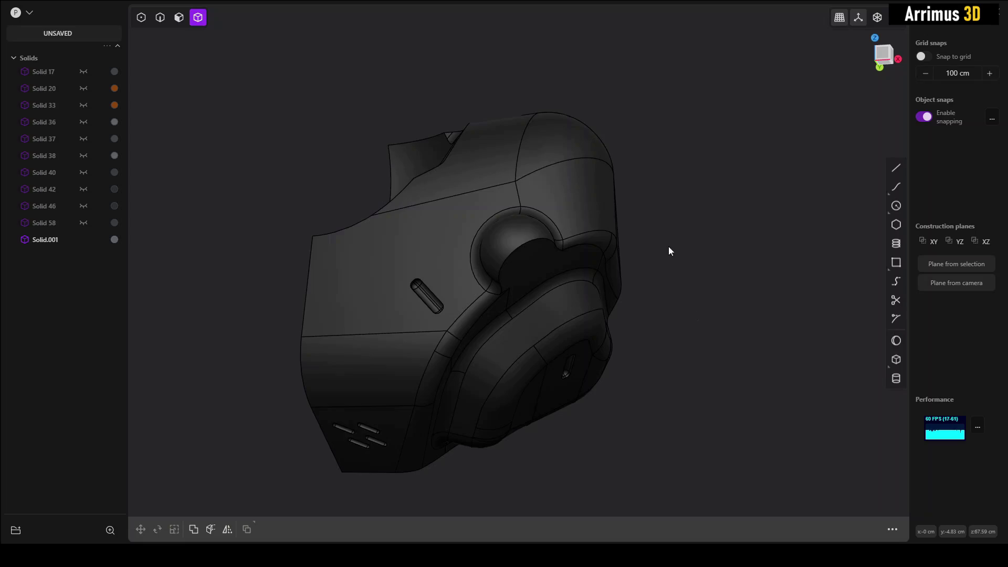
Delete all faces of the diagonal elongated slot on the flat side of the helmet solid.
middle_click_drag(668, 247, 662, 271)
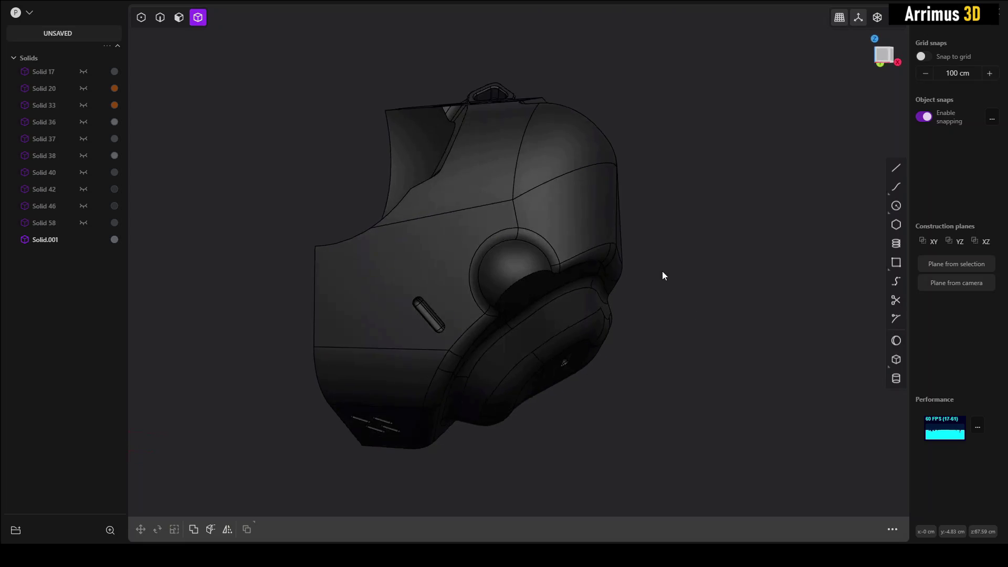
scroll(580, 235, "up", 6)
middle_click_drag(610, 251, 578, 273)
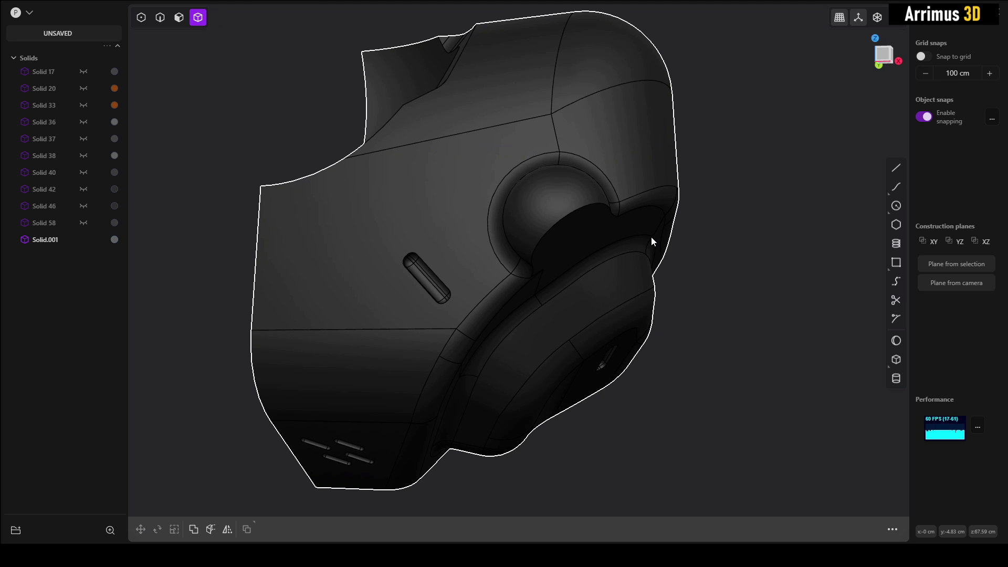
scroll(628, 299, "up", 3)
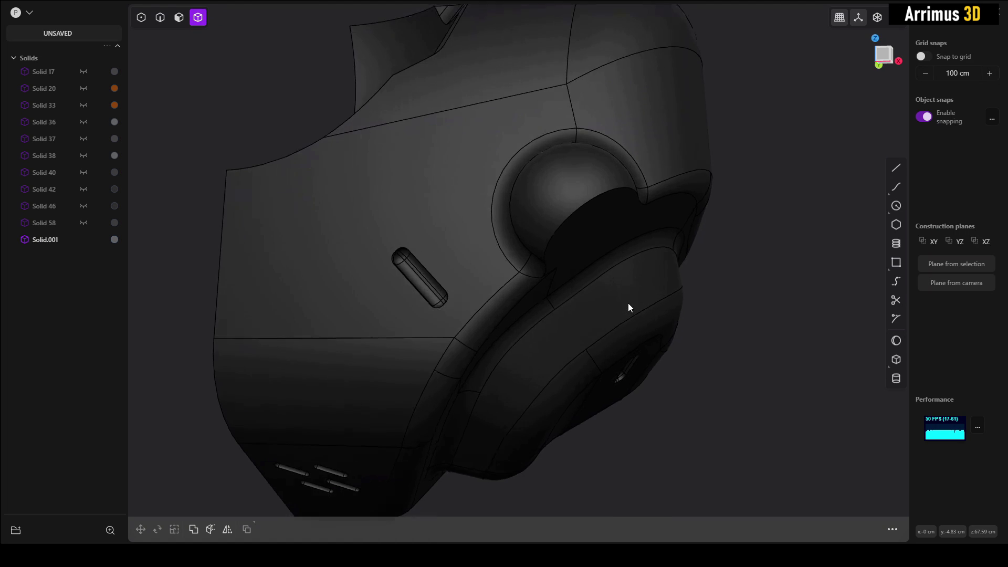
middle_click_drag(593, 281, 605, 285, "shift")
key("alt+z")
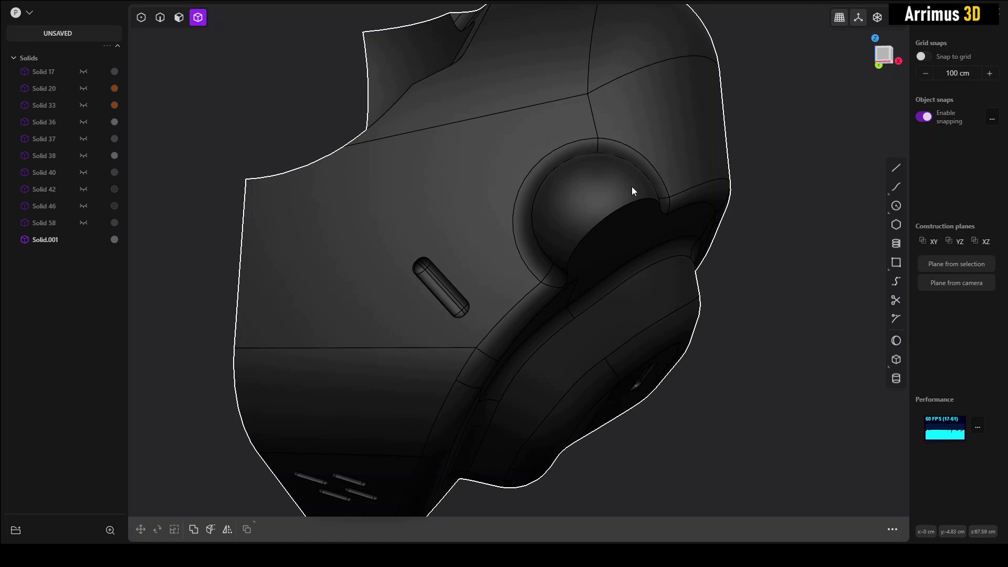
scroll(485, 304, "up", 5)
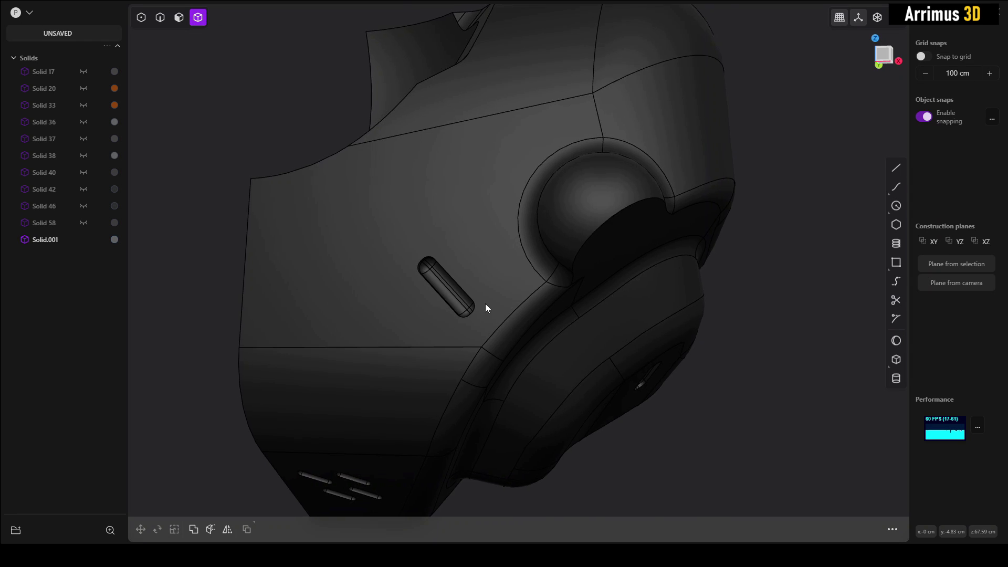
key("3")
left_click_drag(377, 222, 481, 331)
key("Delete")
middle_click_drag(552, 322, 563, 325)
scroll(563, 324, "down", 8)
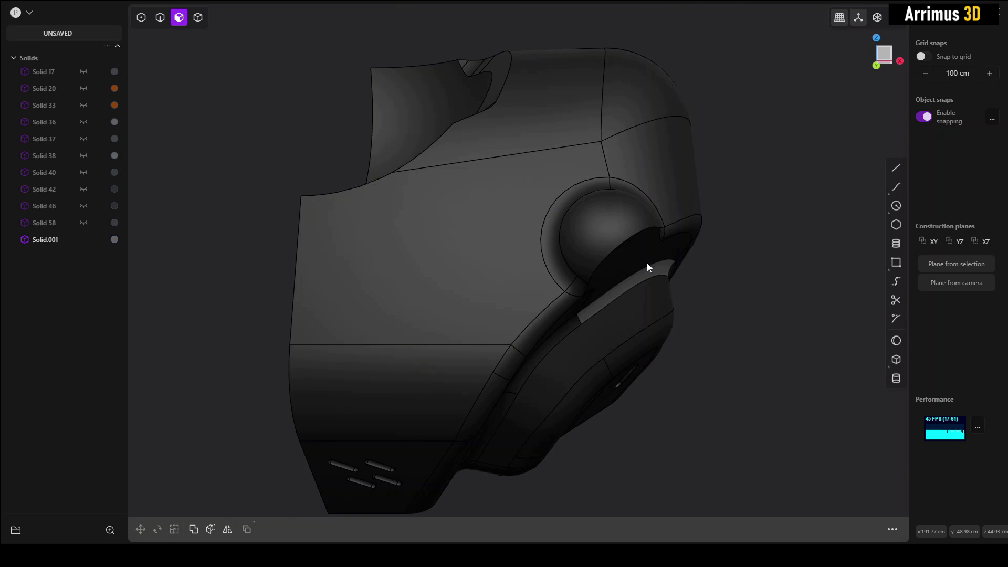
mouse_move(648, 266)
right_mouse_down()
mouse_move(633, 290)
mouse_move(679, 344)
mouse_move(668, 318)
mouse_move(670, 354)
mouse_move(657, 333)
mouse_move(704, 353)
mouse_move(617, 256)
right_mouse_up()
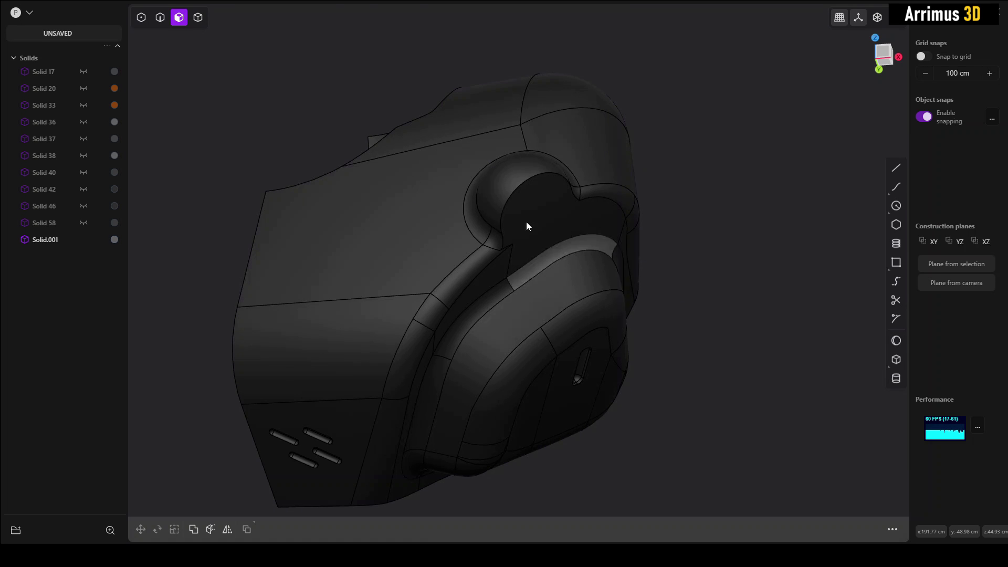
middle_click_drag(526, 221, 512, 261)
scroll(513, 261, "up", 2)
middle_click_drag(525, 200, 560, 245, "shift")
mouse_move(478, 227)
middle_mouse_down()
mouse_move(434, 230)
mouse_move(481, 231)
middle_mouse_up()
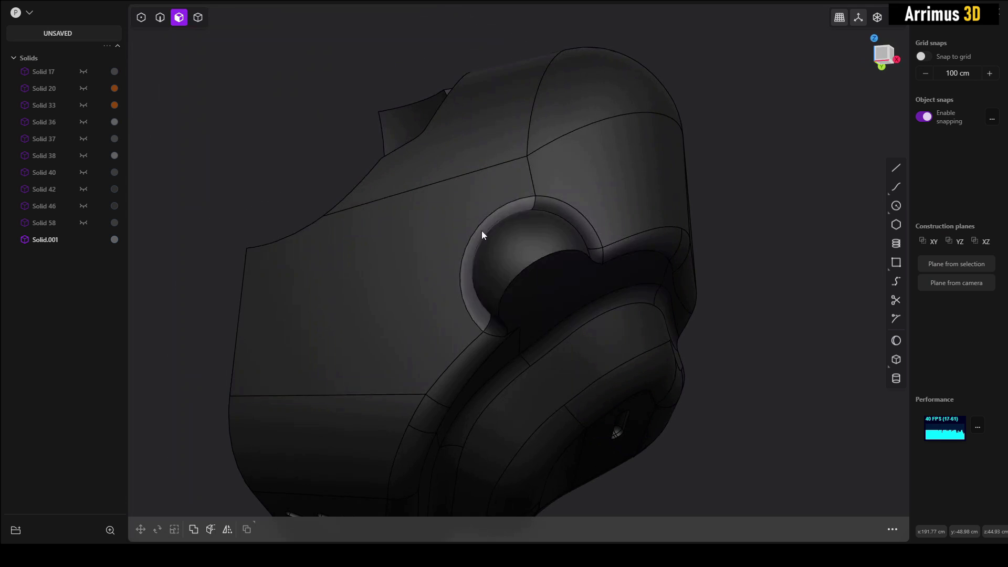
right_click_drag(483, 234, 549, 187)
left_click(488, 231)
key("o")
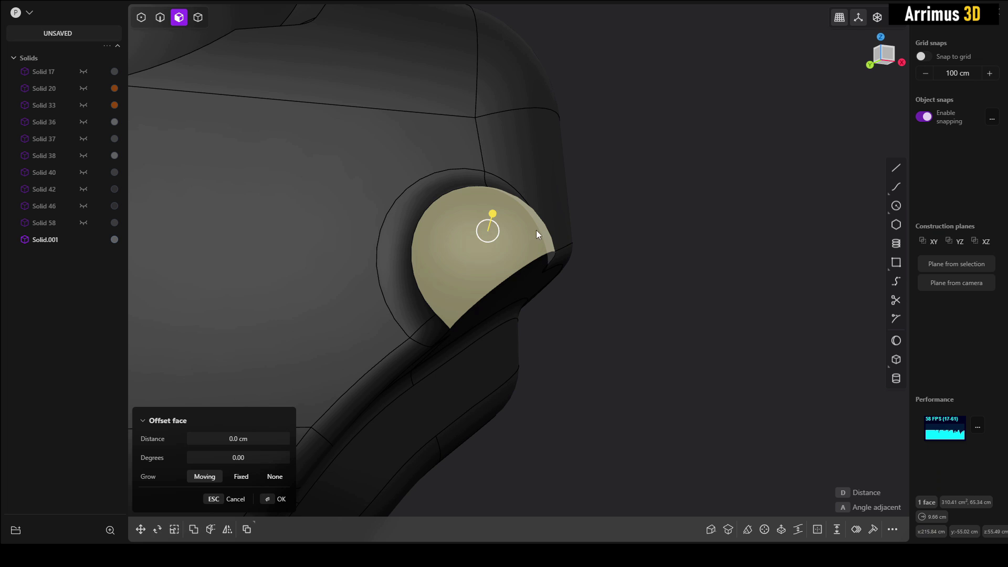
key("Escape")
right_click_drag(536, 230, 512, 255)
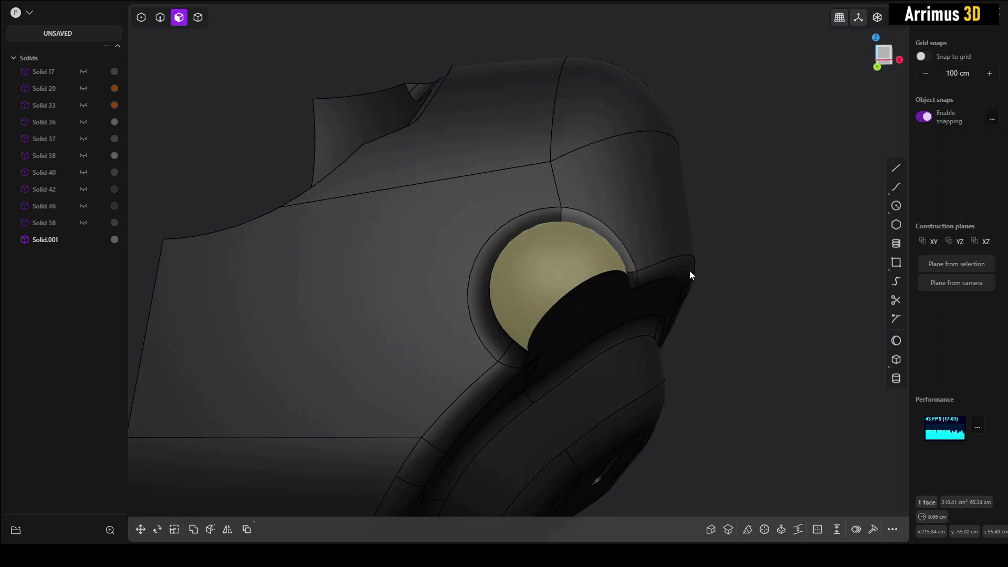
left_click(714, 281)
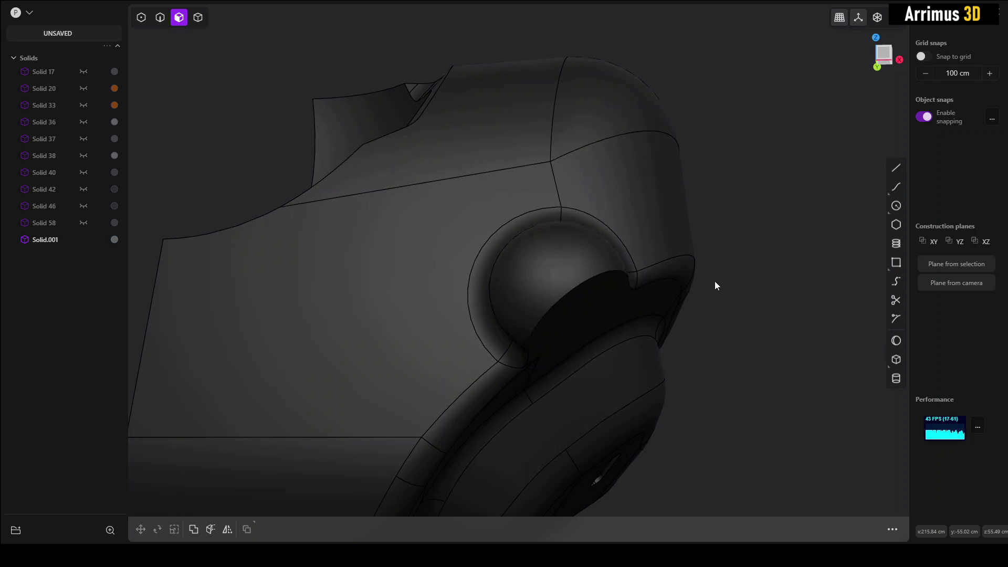
Delete the fillet faces surrounding the spherical dome on the helmet's side.
right_click_drag(714, 281, 586, 297)
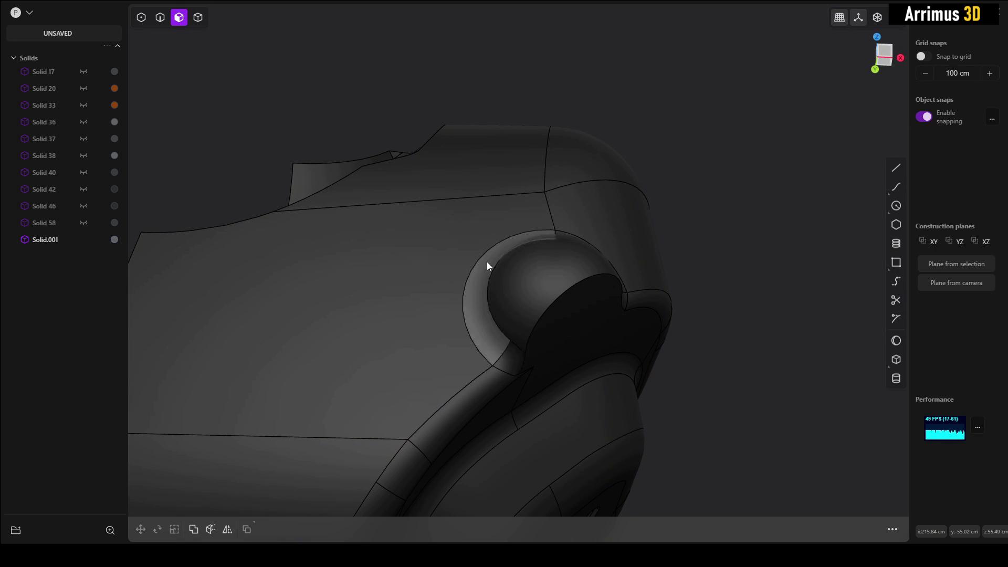
scroll(576, 380, "up", 5)
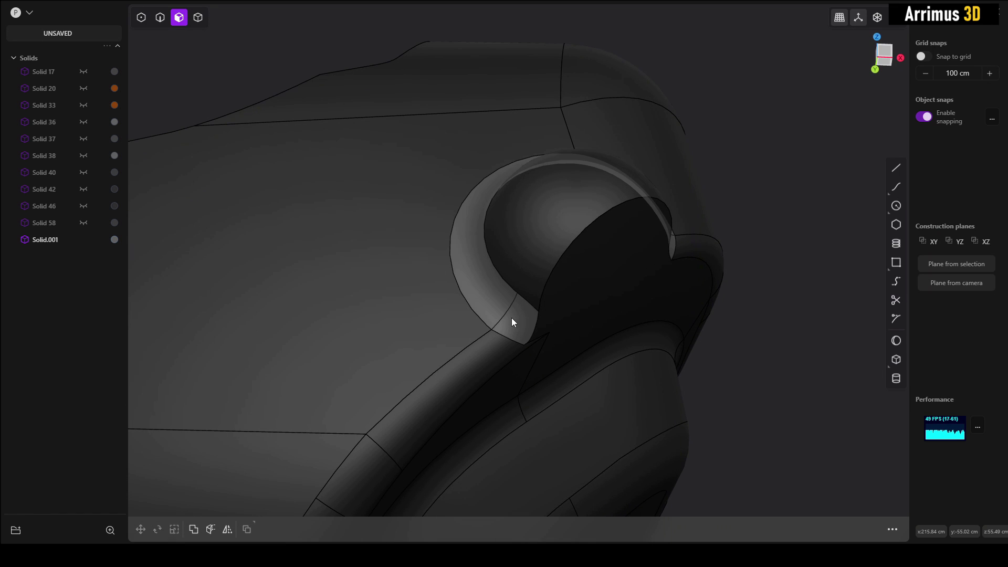
left_click(512, 322)
right_click_drag(465, 214, 593, 299)
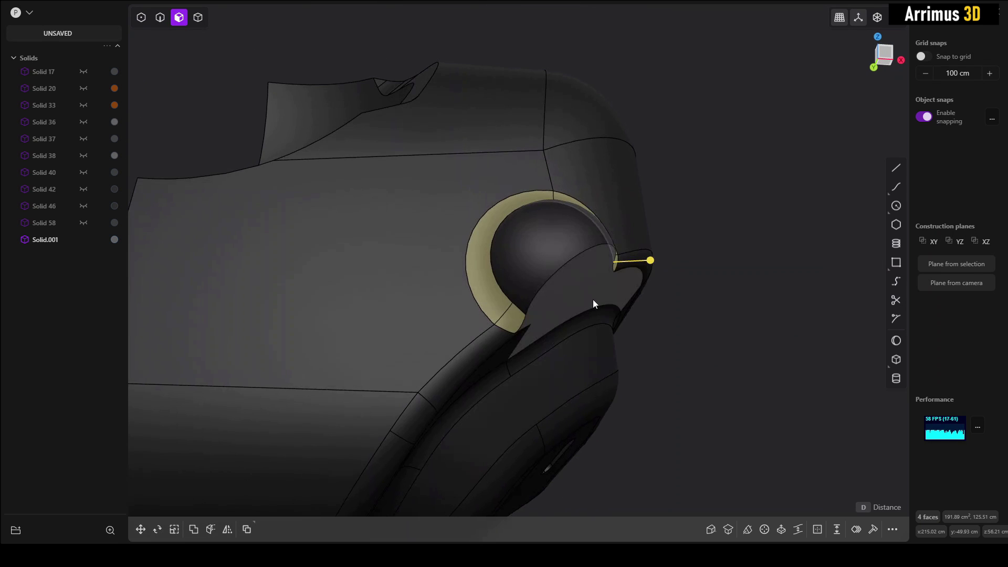
key("Delete")
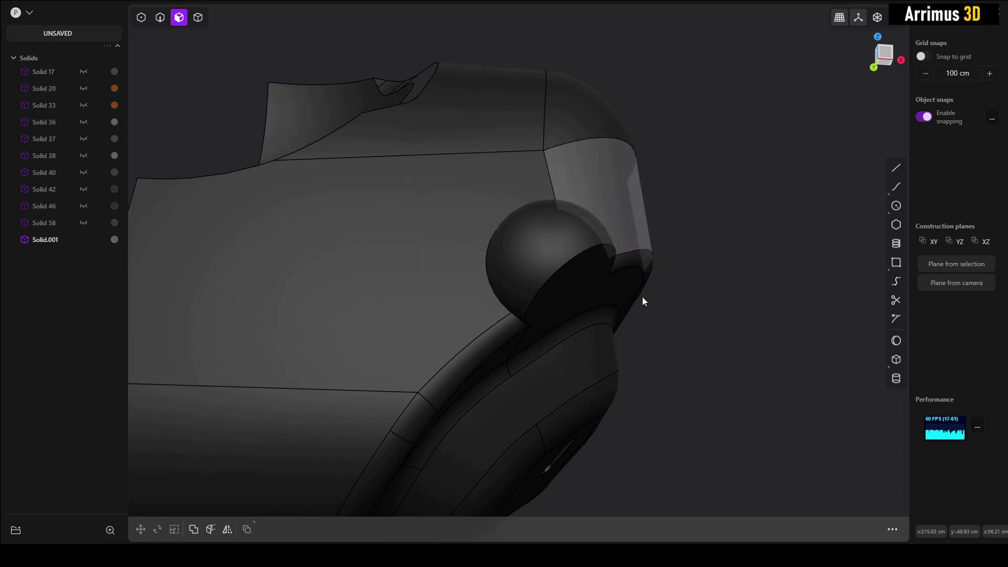
scroll(603, 288, "up", 2)
left_click(541, 257)
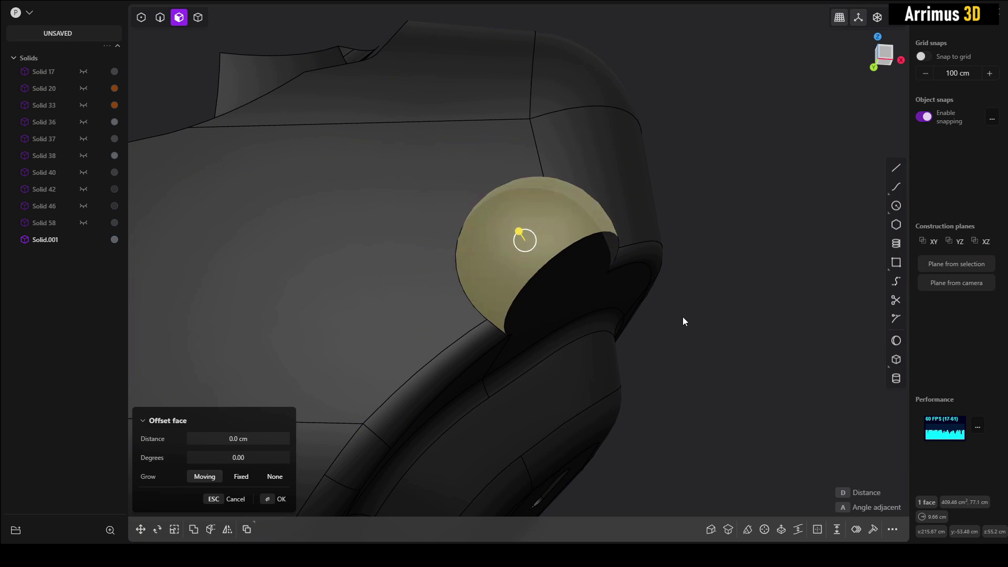
key("Escape")
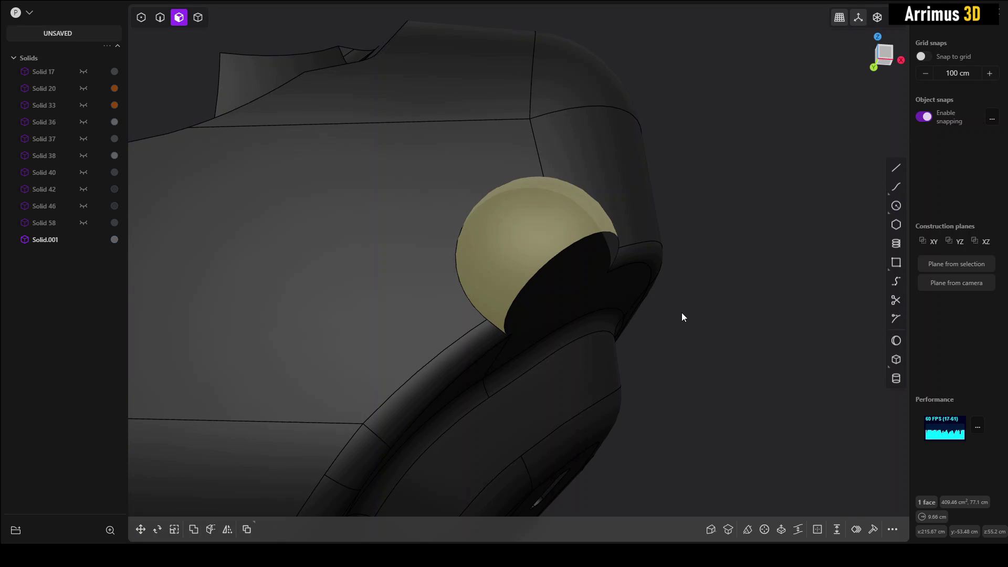
left_click(683, 312)
left_click(546, 229)
key("Escape")
left_click(691, 318)
Try to select only the connected fillet faces running along the rim of the front recess.
middle_click_drag(505, 293, 534, 245)
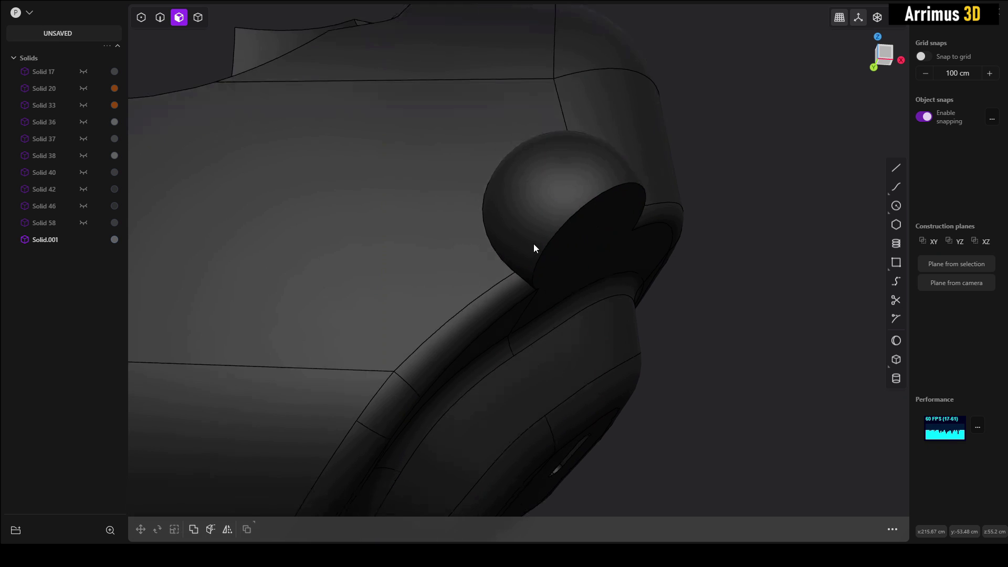
scroll(540, 240, "down", 3)
middle_click_drag(441, 275, 470, 252)
double_click(471, 251)
scroll(542, 264, "down", 3)
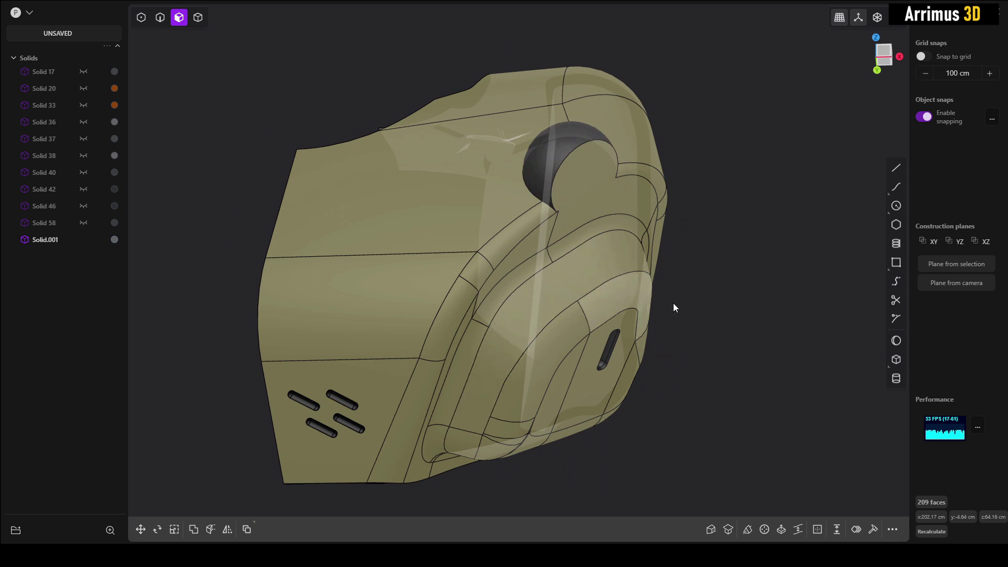
right_click_drag(636, 306, 726, 287)
left_click(725, 287)
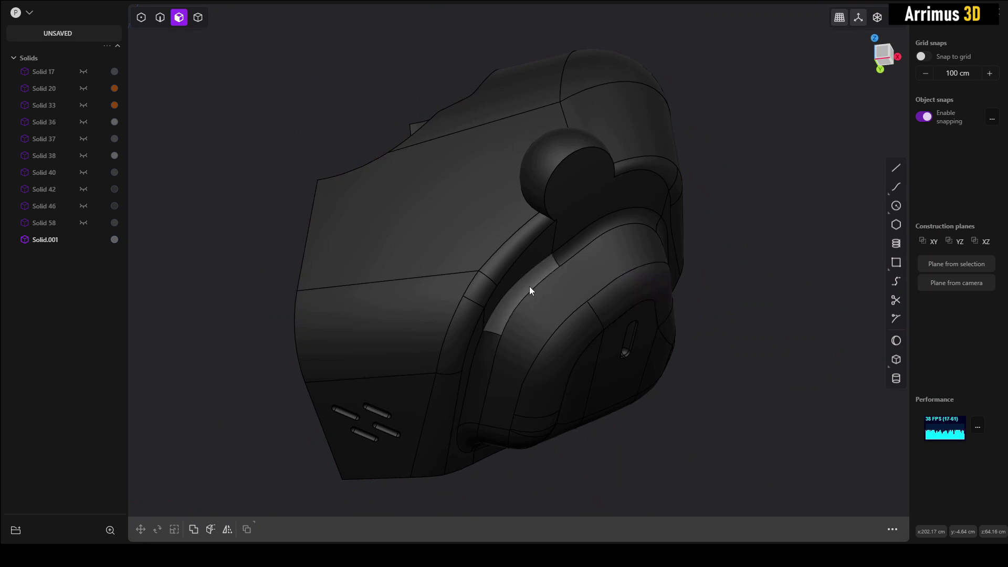
right_click_drag(529, 286, 549, 261)
double_click(549, 260)
left_click(741, 279)
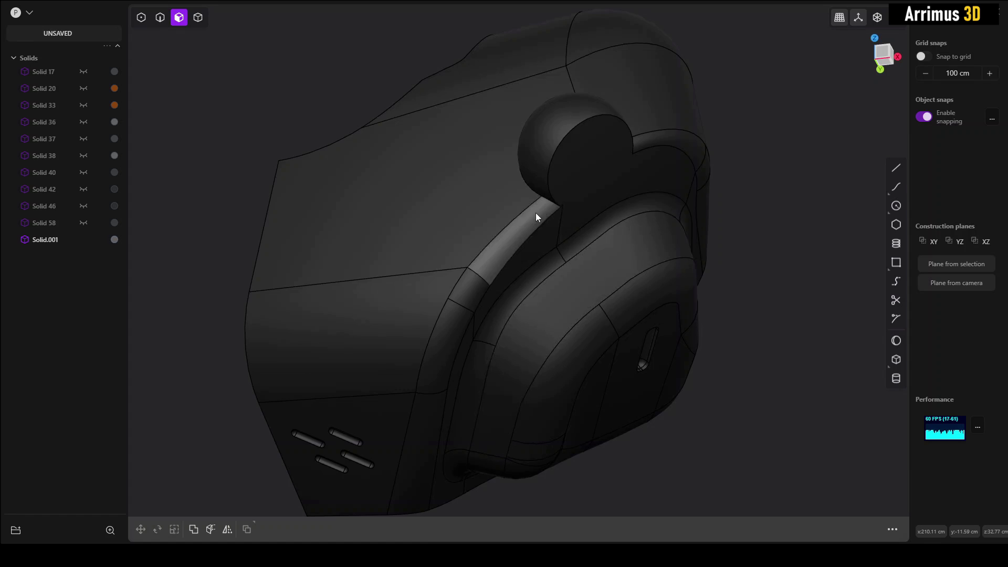
double_click(538, 212)
left_click(762, 254)
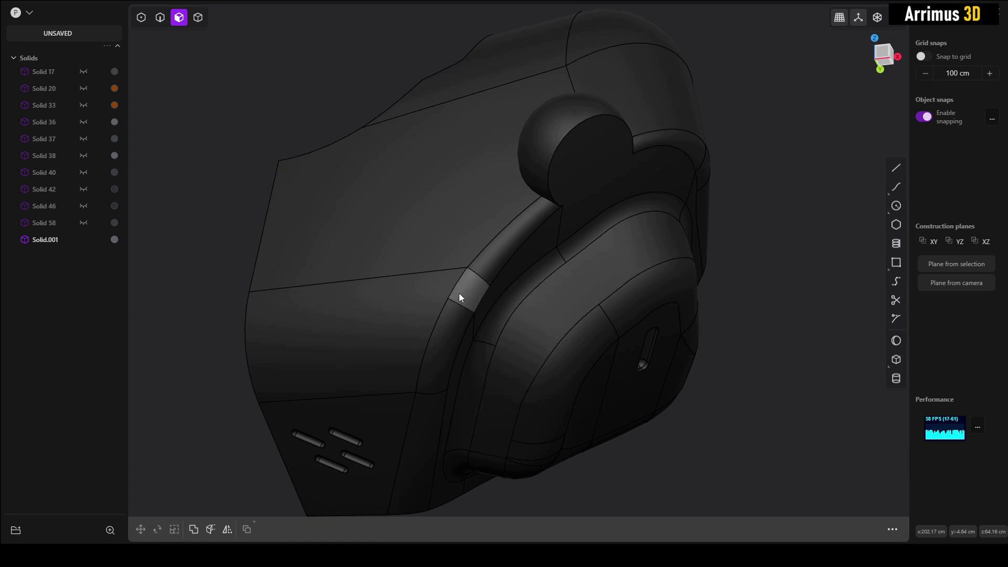
double_click(482, 266)
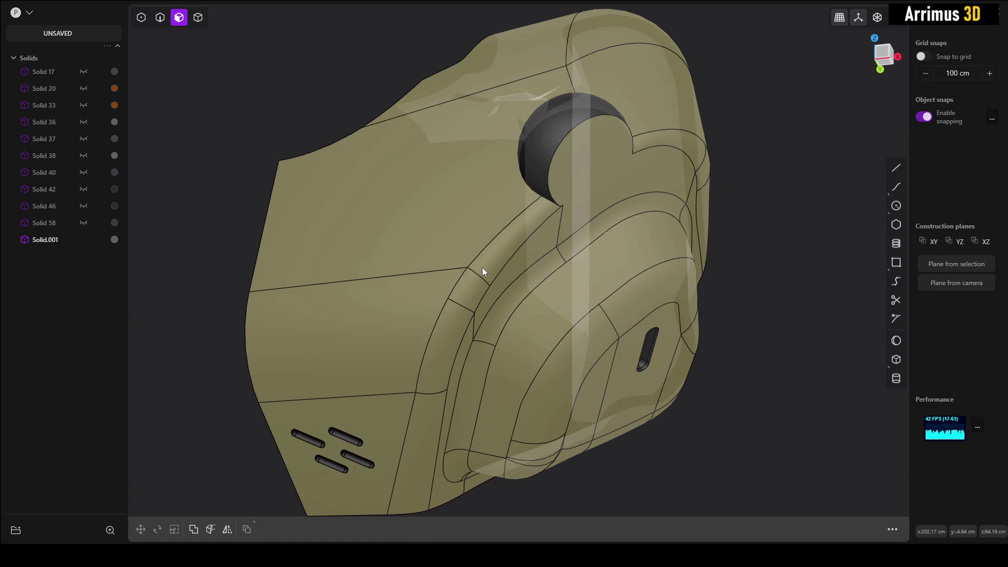
left_click(729, 315)
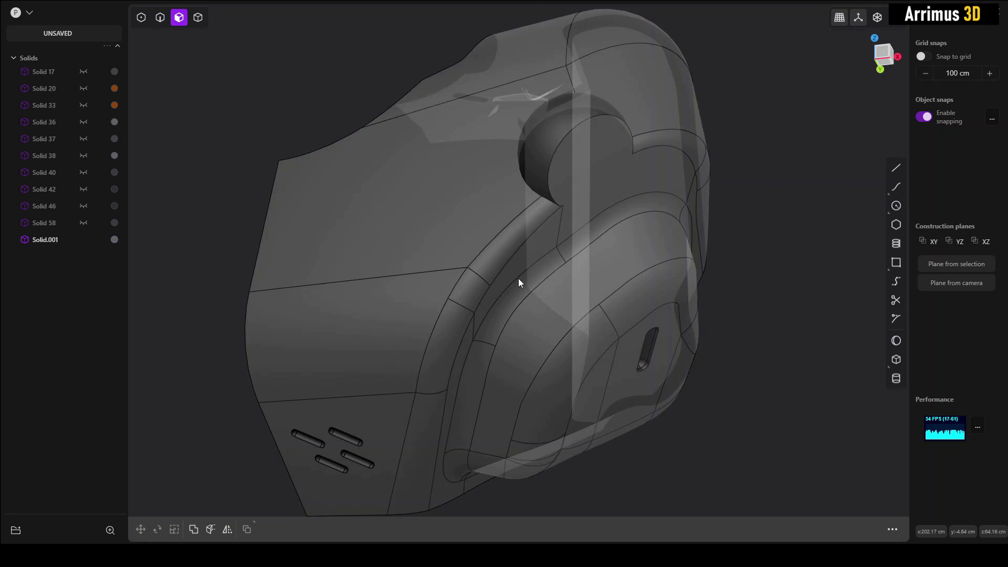
Select the chain of fillet faces along the outer rim of the front recess and delete them.
middle_click_drag(518, 278, 468, 188)
left_click(469, 190)
key("o")
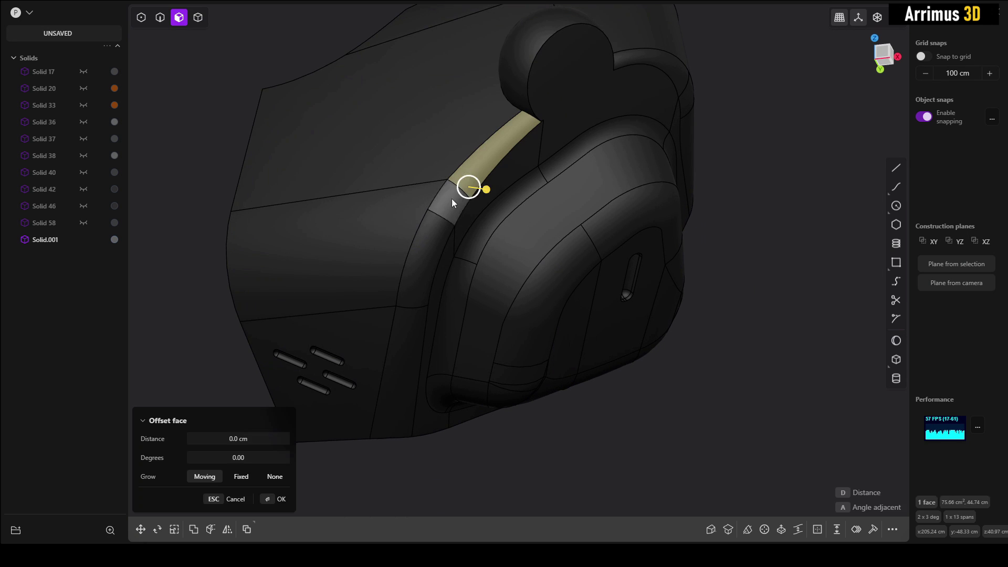
middle_click_drag(546, 278, 588, 146)
left_click(577, 161, "shift")
left_click(581, 162, "shift")
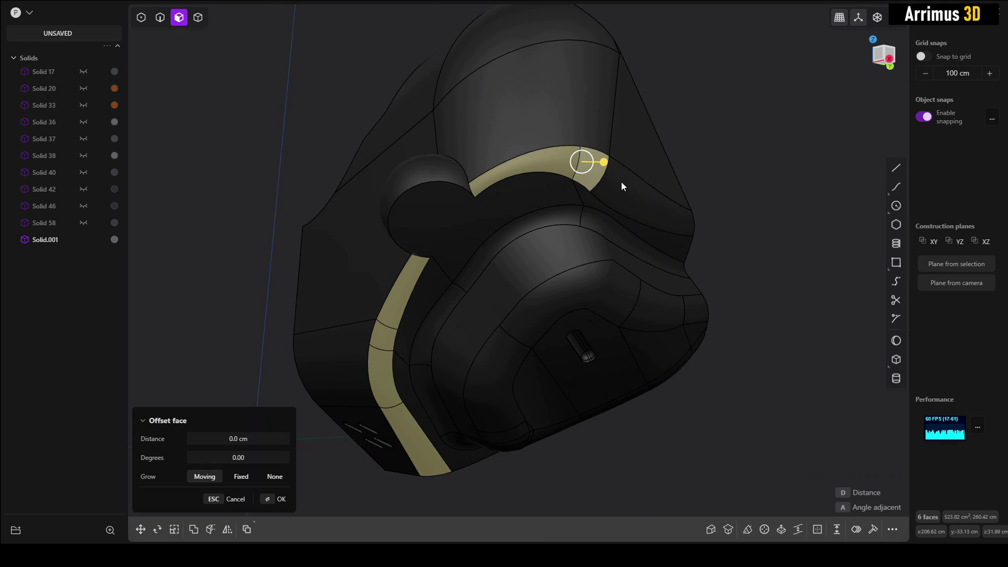
left_click(622, 182, "shift")
middle_click_drag(672, 184, 579, 145)
key("Escape")
Delete the spherical dome face so the helmet's side and front recess close up.
left_click(573, 140)
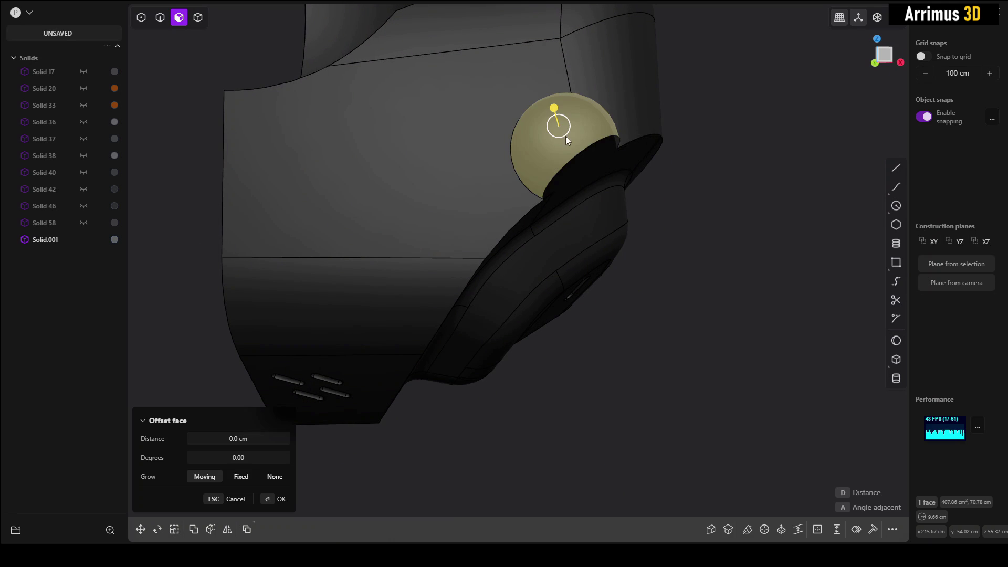
key("Delete")
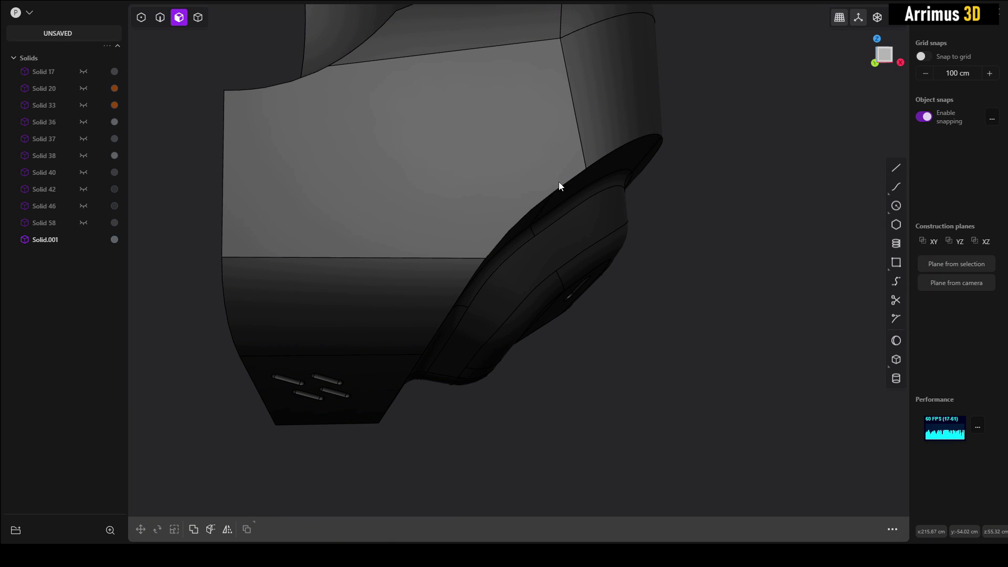
mouse_move(563, 190)
middle_mouse_down()
mouse_move(636, 205)
mouse_move(634, 238)
mouse_move(567, 234)
mouse_move(575, 179)
middle_mouse_up()
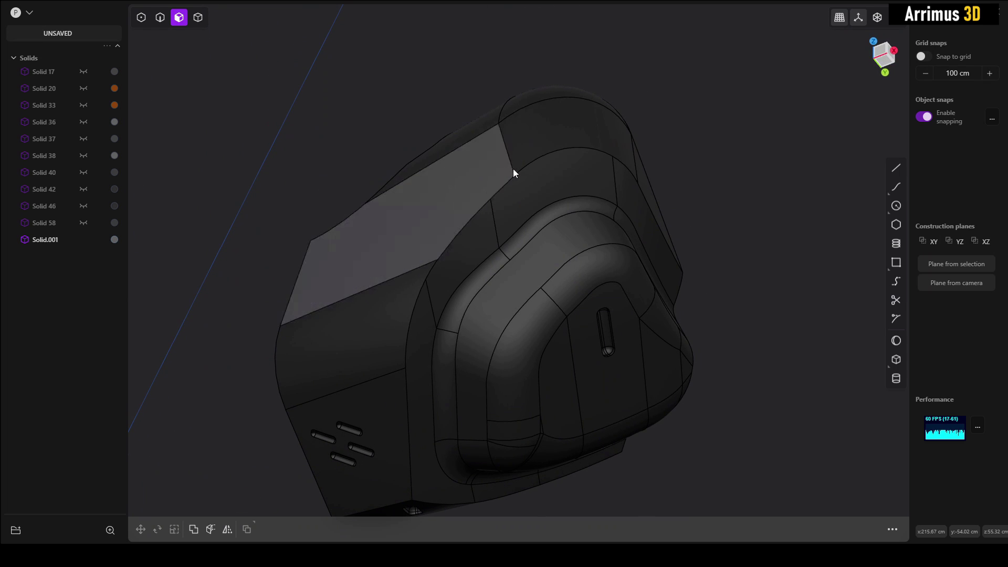
middle_click_drag(515, 175, 499, 206)
scroll(500, 203, "up", 4)
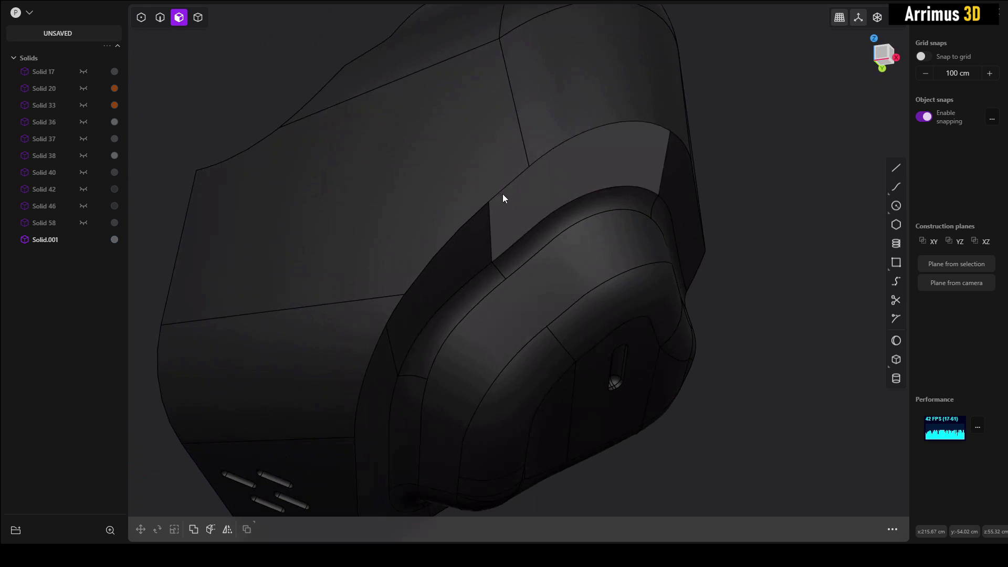
key("2")
left_click(505, 189)
key("f")
left_click_drag(515, 179, 512, 183)
key("Return")
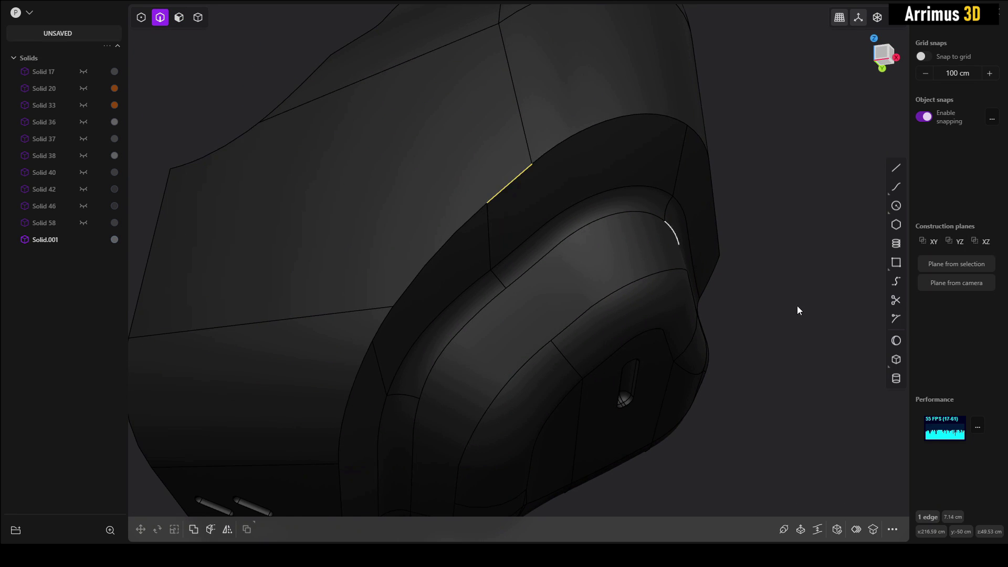
Create a separate box beside the helmet, about 32.3 cm wide, 37.9 cm long and 23.8 cm high.
middle_click_drag(796, 308, 656, 255)
scroll(602, 220, "down", 3)
left_click(896, 361)
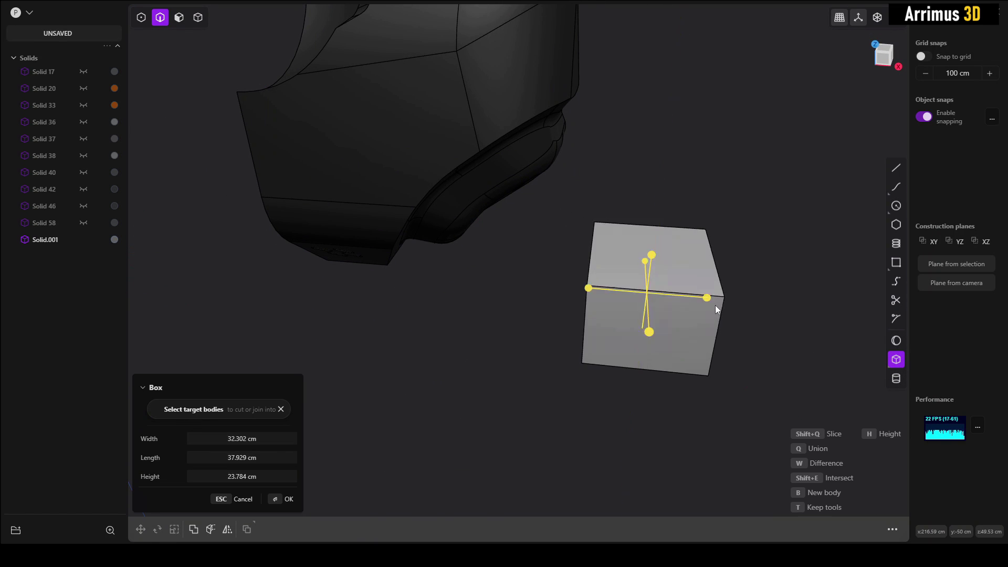
left_click(715, 304)
Fillet the box's upper front edge with a radius of about 19 cm.
middle_click_drag(555, 317, 476, 214)
left_click(487, 303)
key("f")
key("d")
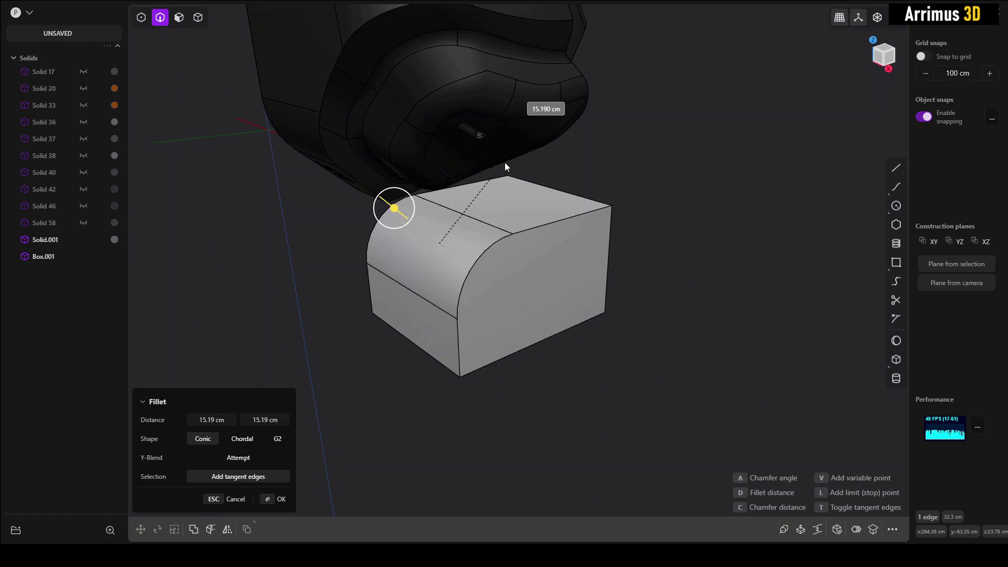
right_click(509, 160)
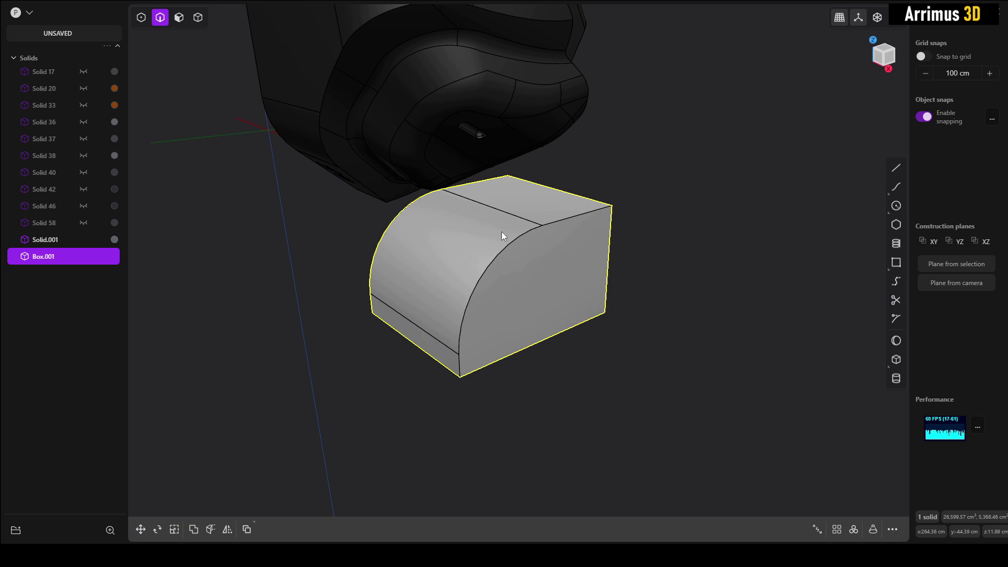
Try a fillet of about 1.7 cm along the curved edge of the box's side face.
left_click(502, 248)
key("f")
middle_click_drag(502, 248, 534, 219)
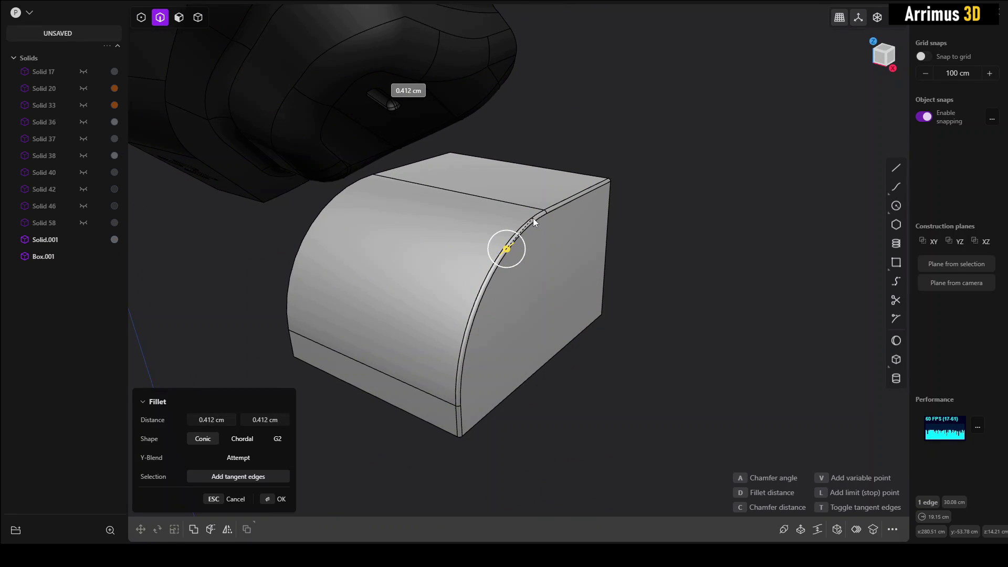
mouse_move(534, 219)
left_mouse_down()
mouse_move(541, 202)
mouse_move(536, 214)
left_mouse_up()
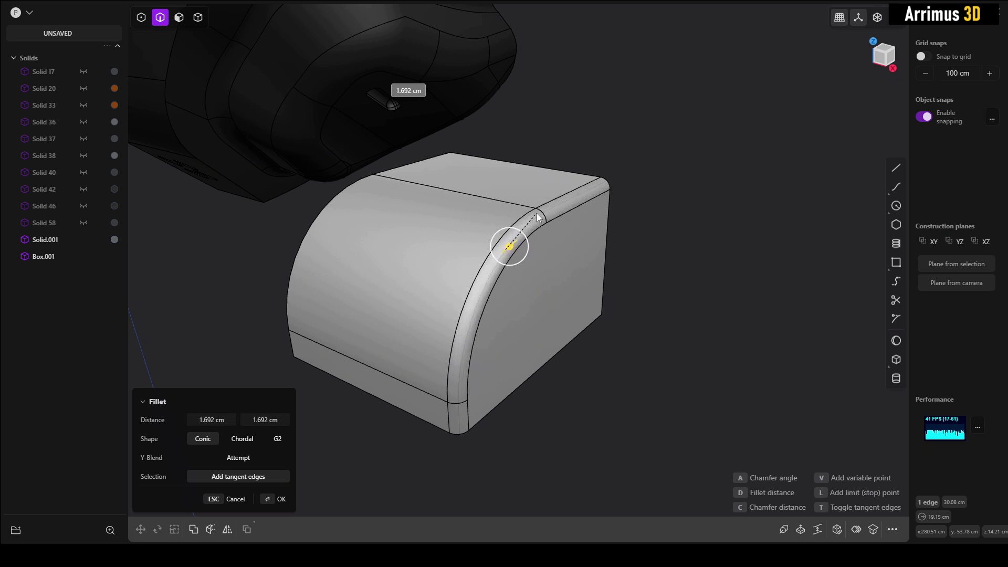
key("Escape")
left_click(694, 231)
middle_click_drag(587, 253, 594, 259)
key("3")
left_click(572, 262)
key("f")
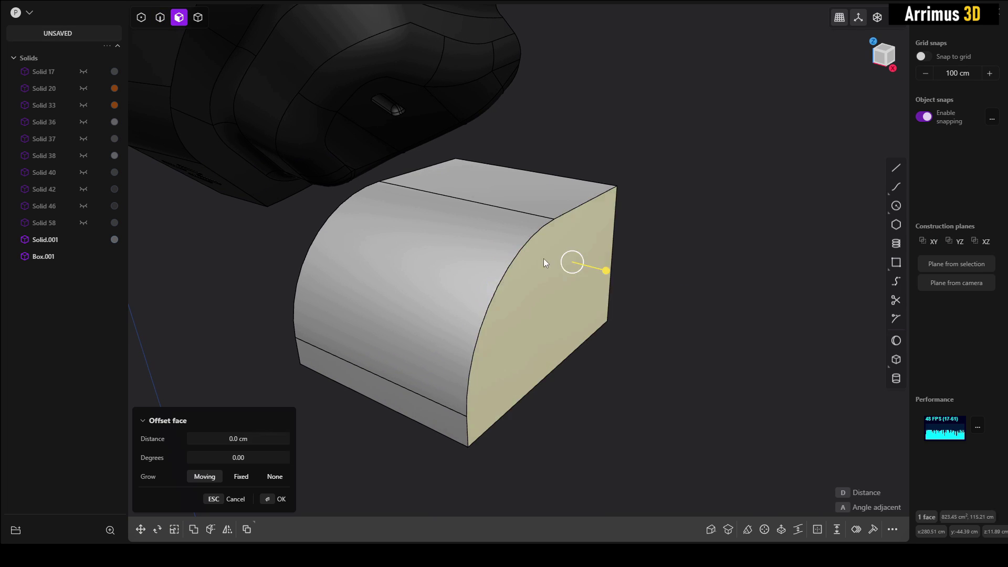
key("Escape")
key("2")
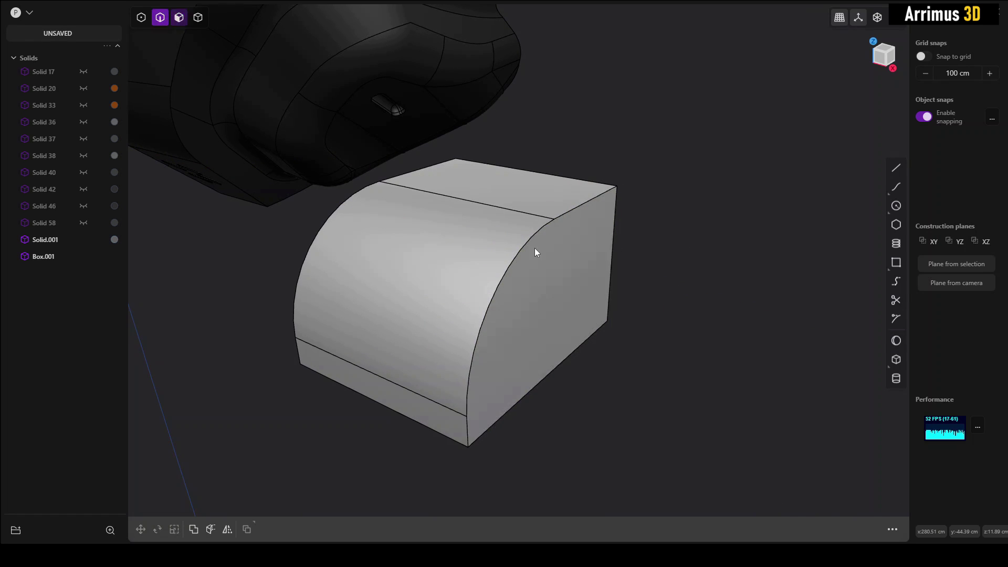
Apply a narrow fillet along the curved edge of the box's side face.
left_click(530, 247)
key("b")
left_click(531, 241)
right_click(531, 241)
left_click(595, 254)
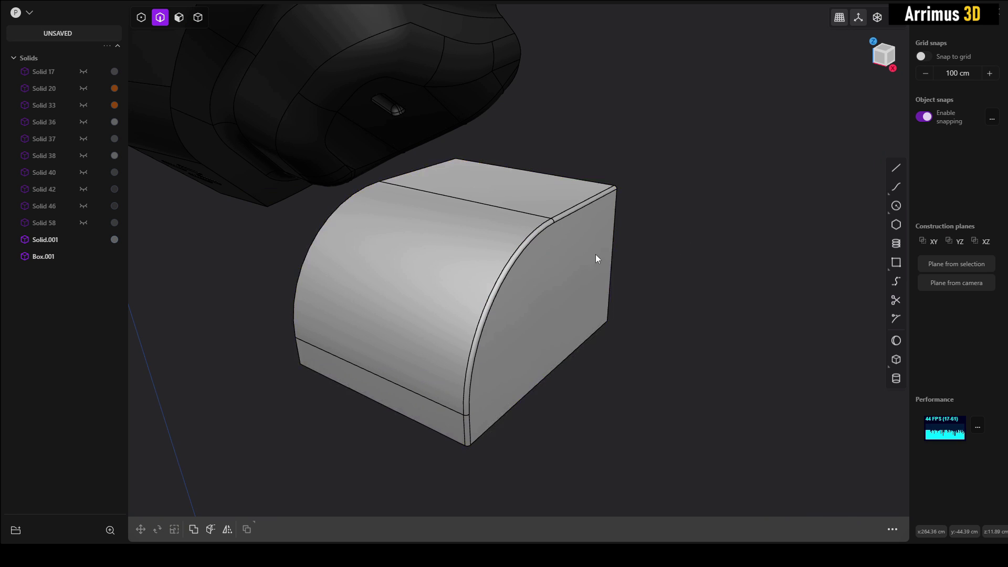
Try to offset the box's side face inside the narrow fillet.
key("3")
left_click(595, 259)
key("o")
key("Escape")
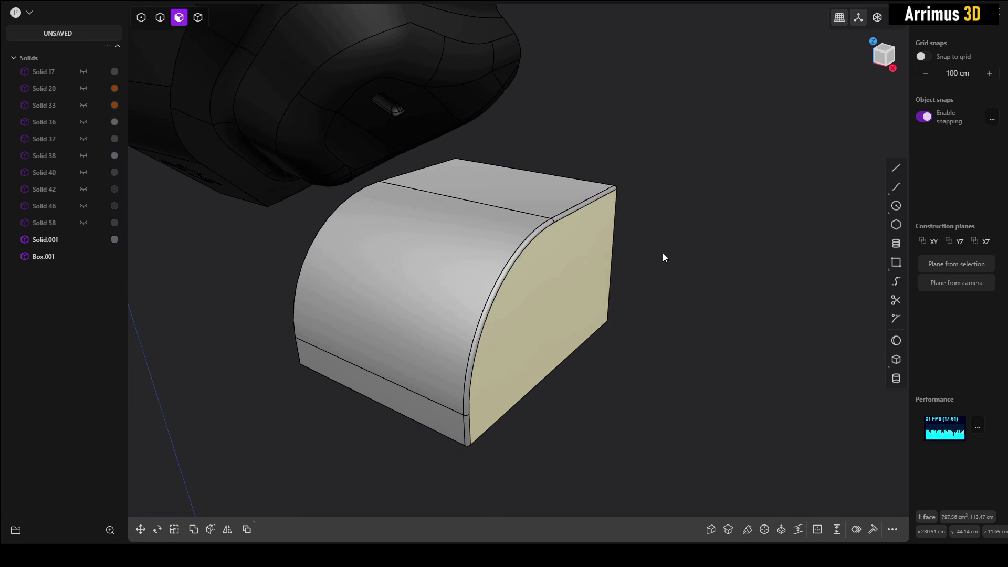
key("Escape")
left_click(547, 240)
key("o")
key("Escape")
key("Escape")
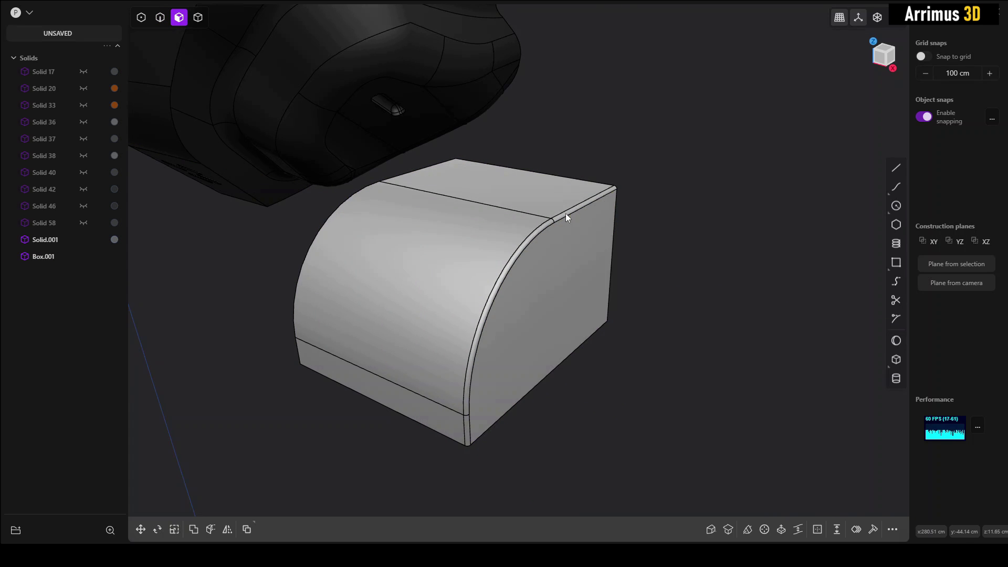
Undo the narrow fillet on the curved edge of the box's side face.
key("ctrl+z")
key("ctrl+z")
key("ctrl+z")
middle_click_drag(680, 228, 699, 237)
scroll(699, 237, "down", 2)
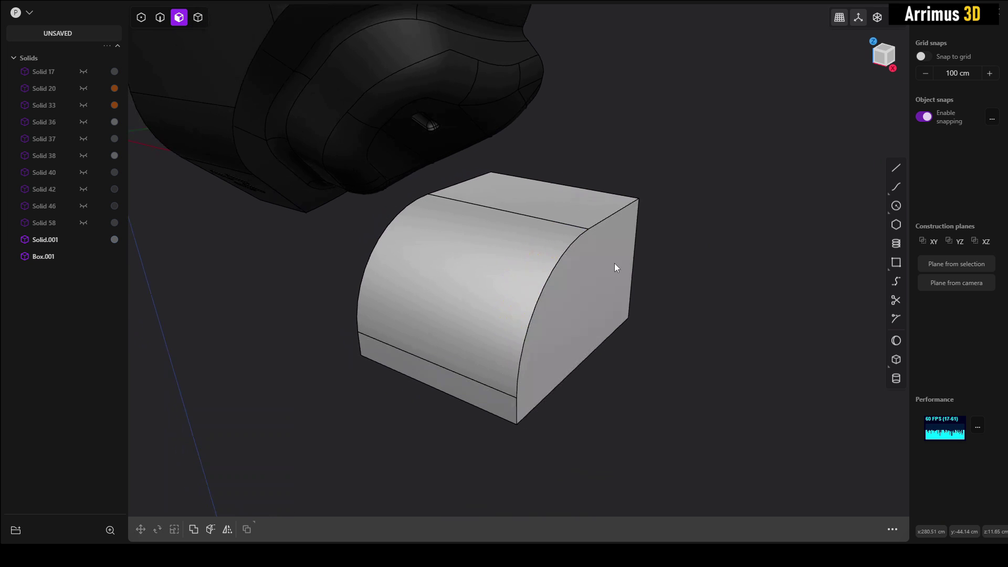
Try rotating the box's unfilleted side face about 15.7 degrees around the Y axis.
left_click(614, 267)
key("o")
key("r")
key("y")
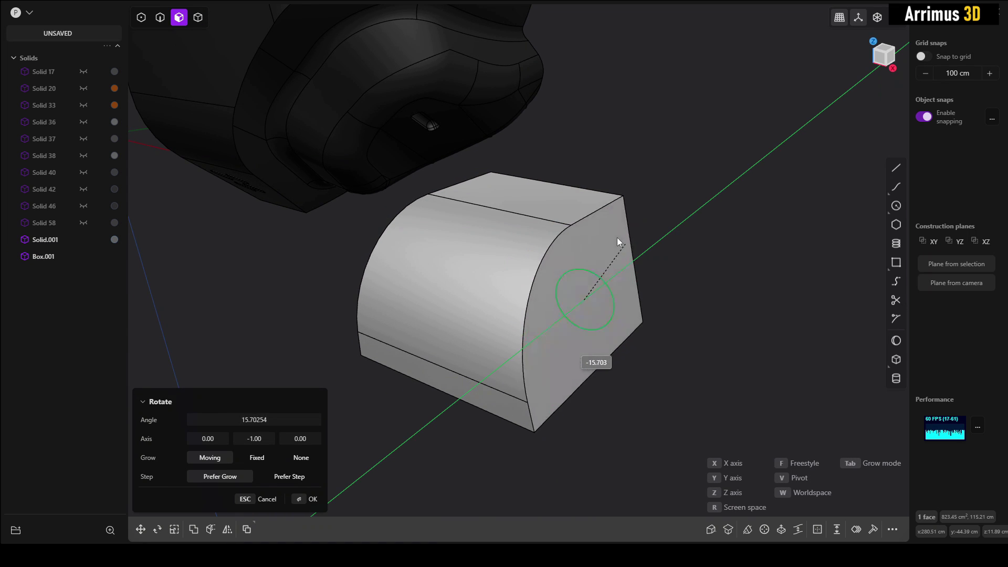
key("Escape")
key("Escape")
scroll(627, 227, "up", 1)
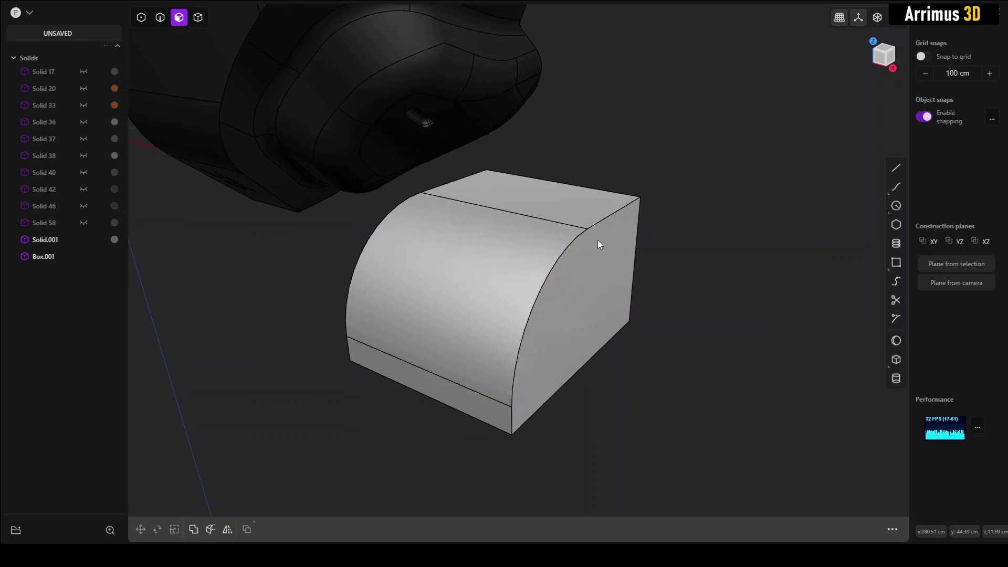
Reapply a narrow fillet along the curved edge where the box's side face meets its rounded front.
scroll(599, 242, "up", 1)
key("2")
left_click(572, 243)
key("b")
left_click(702, 298)
right_click(702, 298)
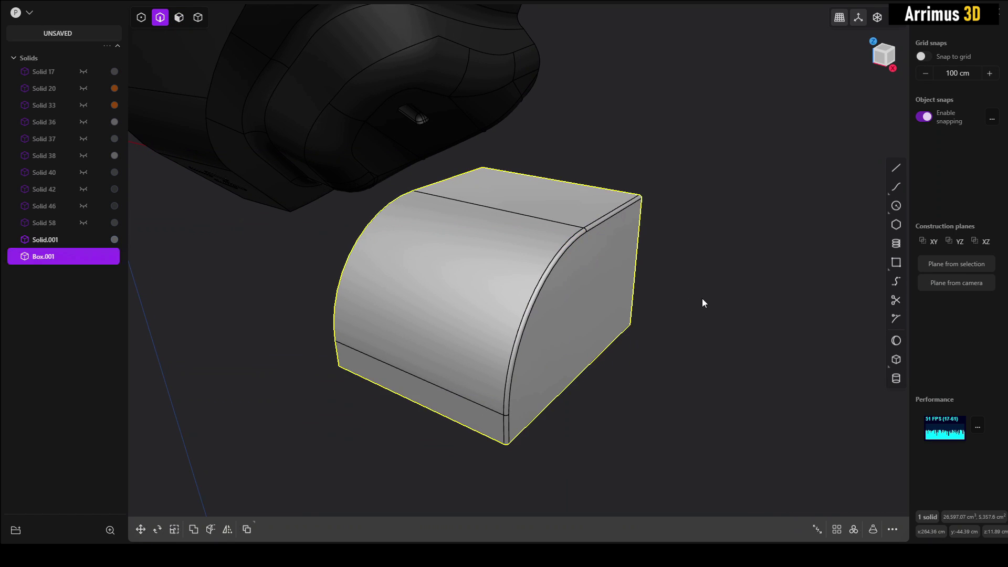
Fillet the vertical back edge and the bottom edge of the box's side face.
middle_click_drag(701, 298, 675, 295)
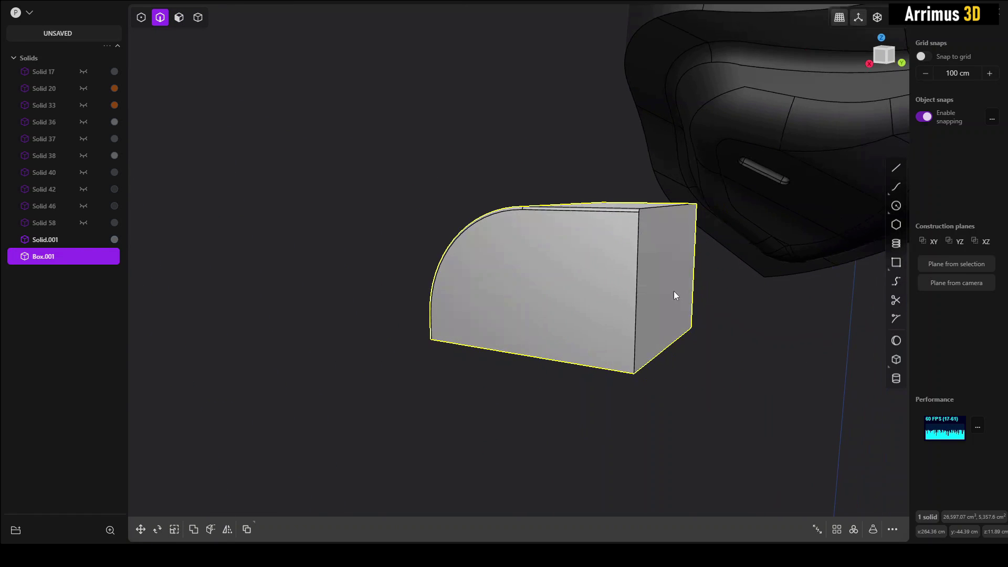
left_click(637, 259)
key("f")
key("Return")
middle_click_drag(644, 259, 544, 277)
left_click(552, 352)
key("f")
key("Return")
Try rotating the fully filleted side face of the box about 26.6 degrees around the Y axis.
key("3")
left_click(546, 280)
key("r")
left_click_drag(552, 290, 516, 241)
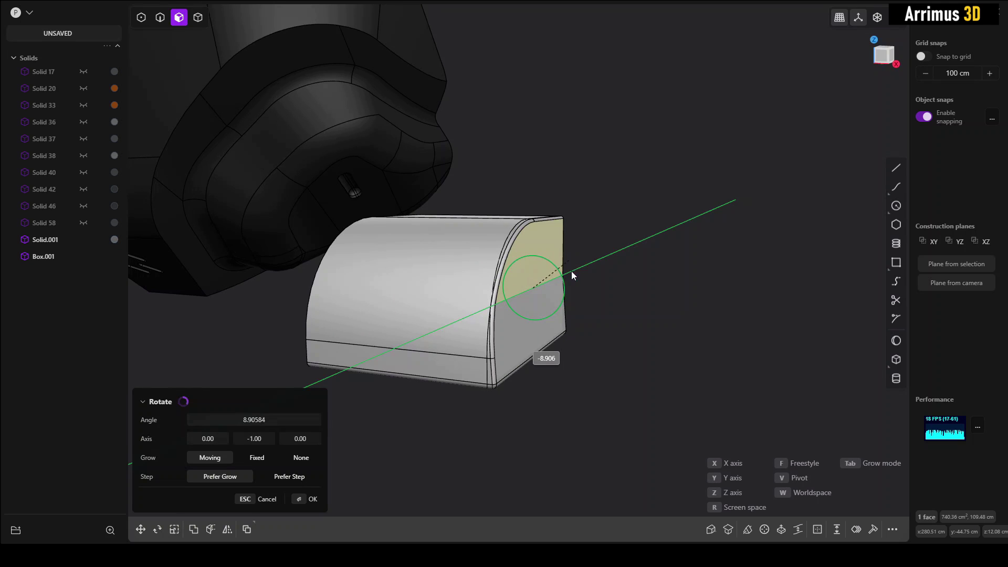
left_click_drag(557, 287, 560, 245)
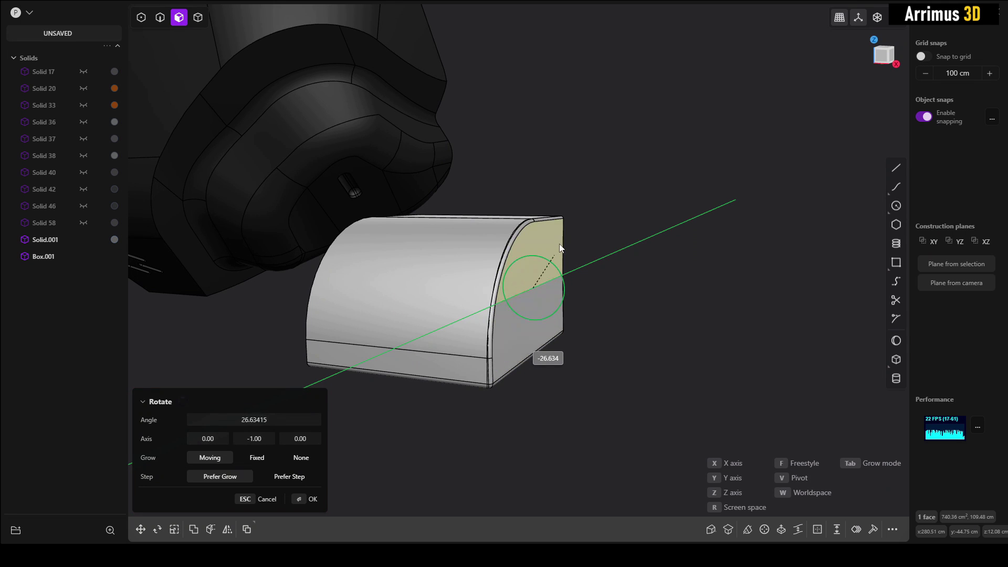
key("Escape")
left_click(614, 261)
Undo all the narrow fillets around the box's side face, keeping only the large front fillet.
middle_click_drag(604, 264, 572, 291, "shift")
key("ctrl+z")
key("ctrl+z")
key("ctrl+z")
key("ctrl+z")
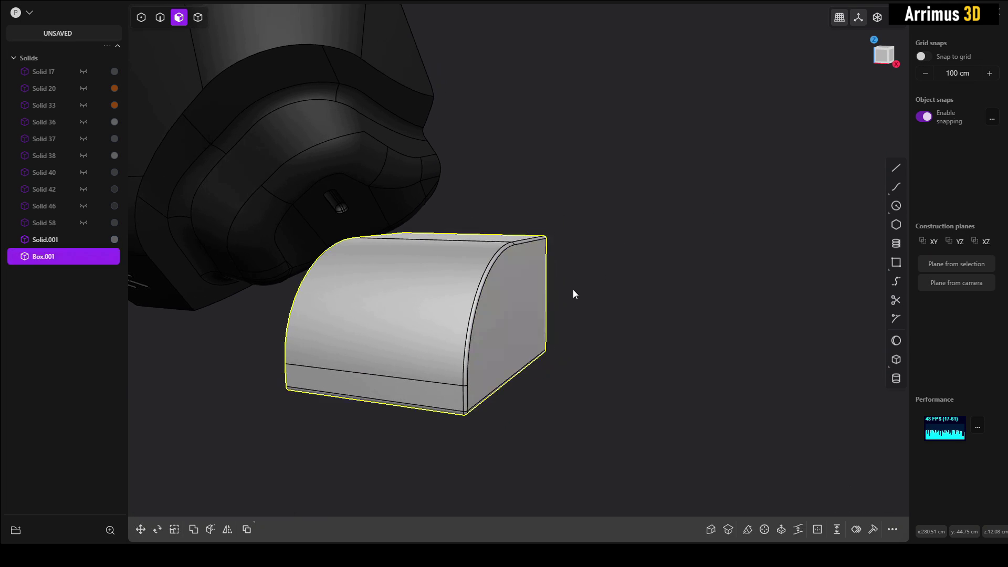
key("ctrl+z")
key("ctrl+z")
key("ctrl+z")
key("ctrl+z")
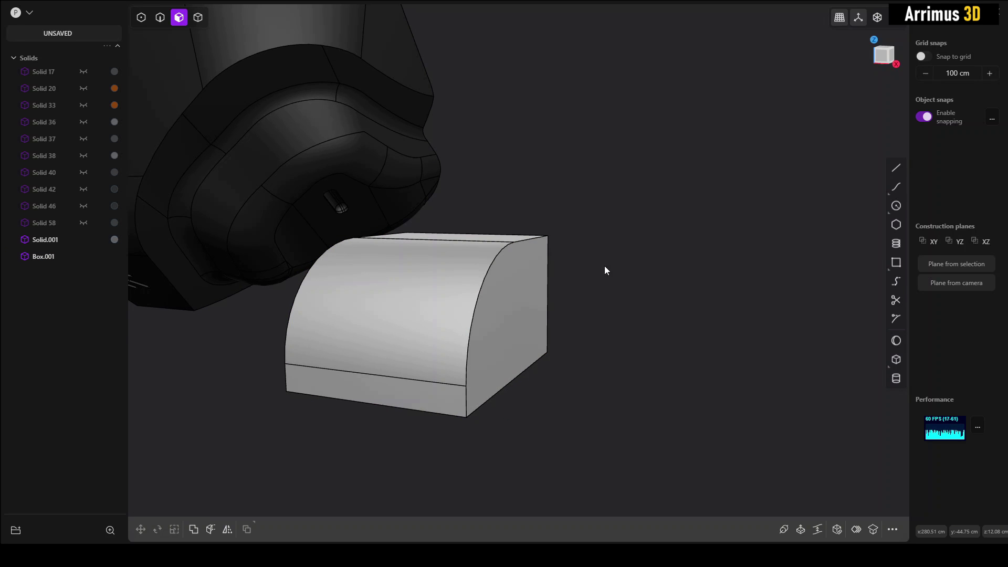
Fillet the box's vertical rear corner edge with a radius of about 5.4 cm.
left_click(604, 266)
middle_click_drag(604, 266, 585, 317)
key("2")
left_click(608, 308)
key("b")
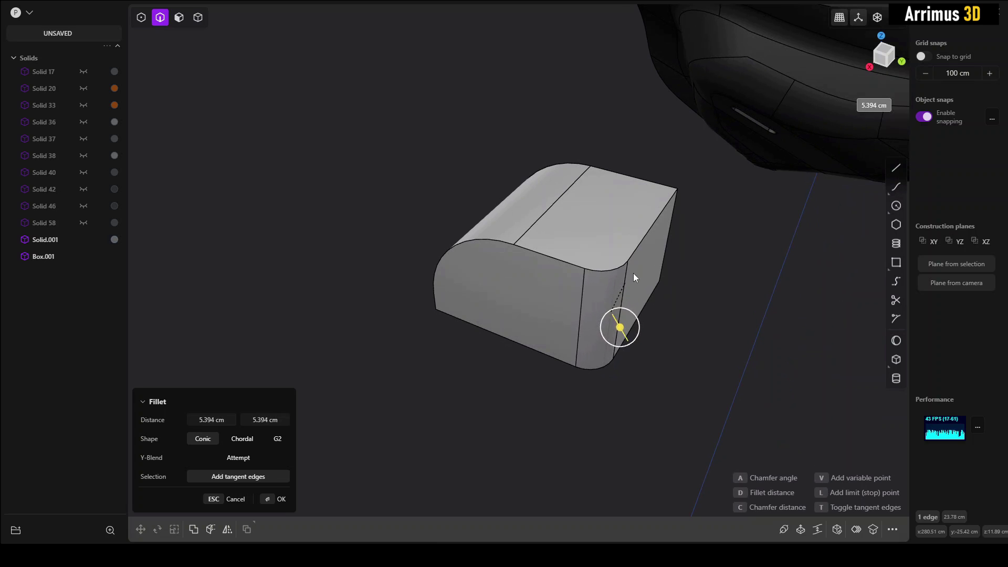
left_click(635, 272)
right_click(692, 275)
Try to fillet the upper edge of the box's side face that leads to the rounded rear corner.
middle_click_drag(692, 275, 538, 231)
key("f")
left_click(540, 229)
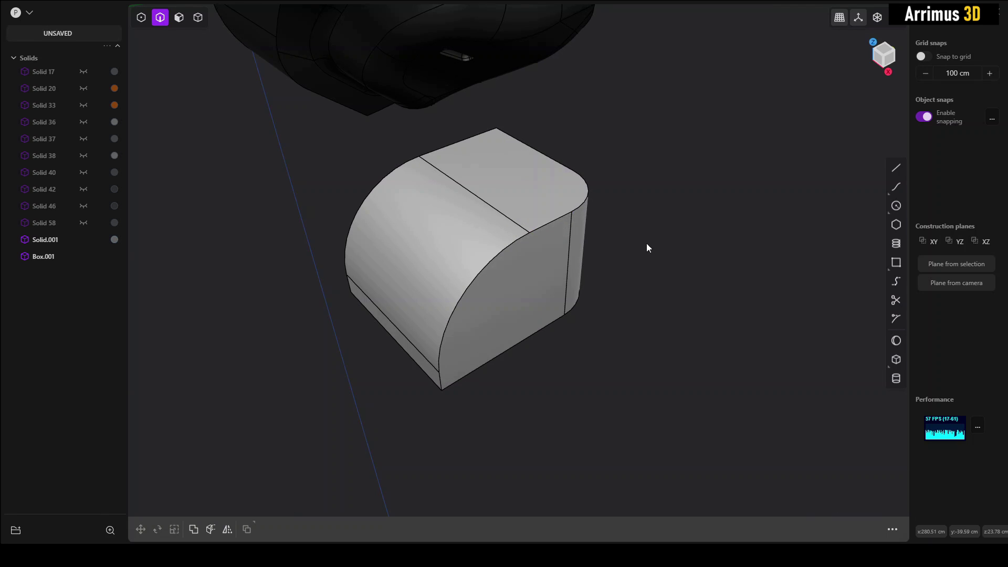
middle_click_drag(562, 265, 550, 308, "shift")
scroll(564, 291, "down", 3)
middle_click_drag(440, 170, 476, 178)
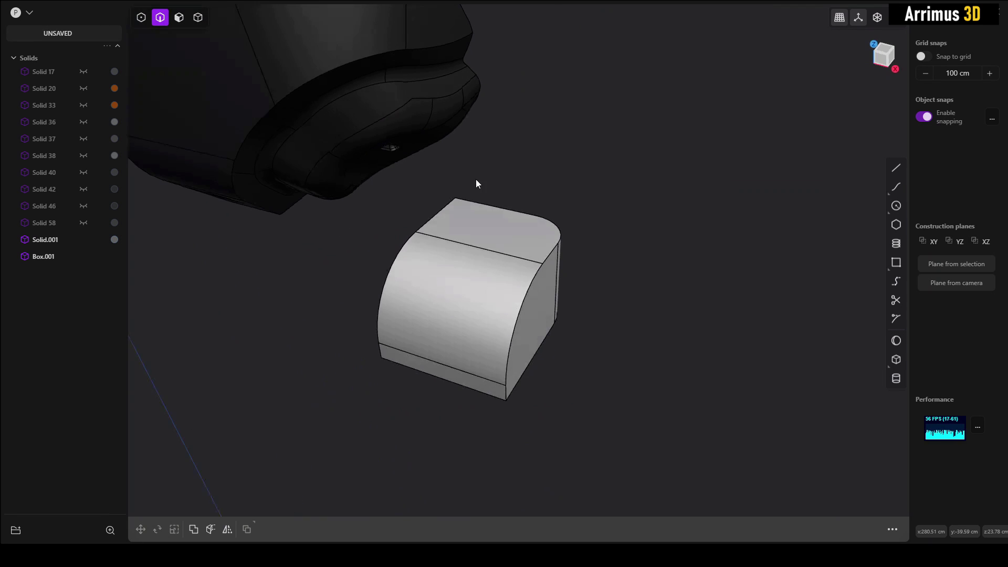
Check the installed program version.
left_click(30, 13)
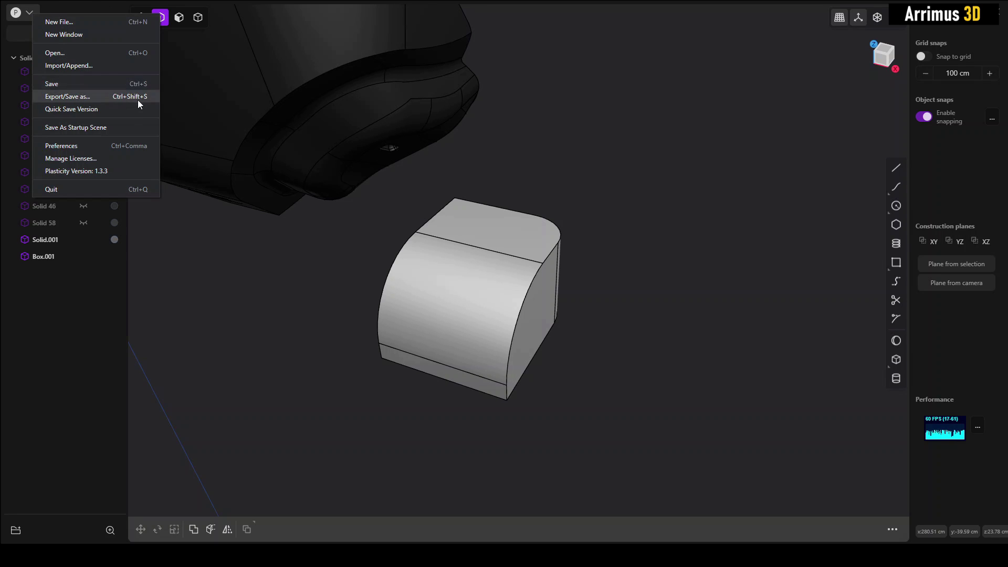
left_click(406, 135)
Apply a narrow fillet along the box's curved side edge and around the rounded rear corner.
scroll(446, 149, "up", 1)
middle_click_drag(445, 149, 592, 248, "shift")
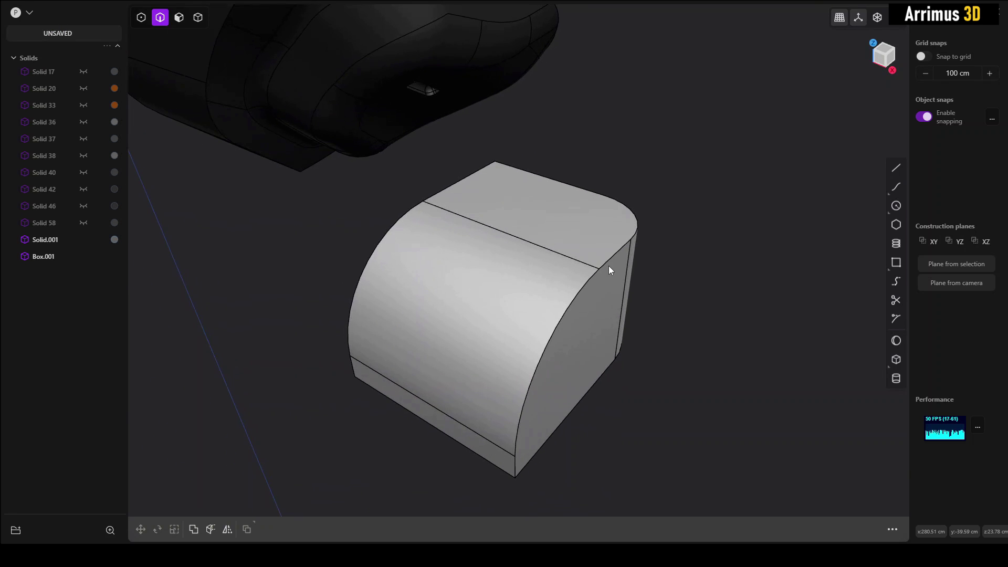
left_click(606, 264)
key("b")
left_click(603, 302)
right_click(603, 302)
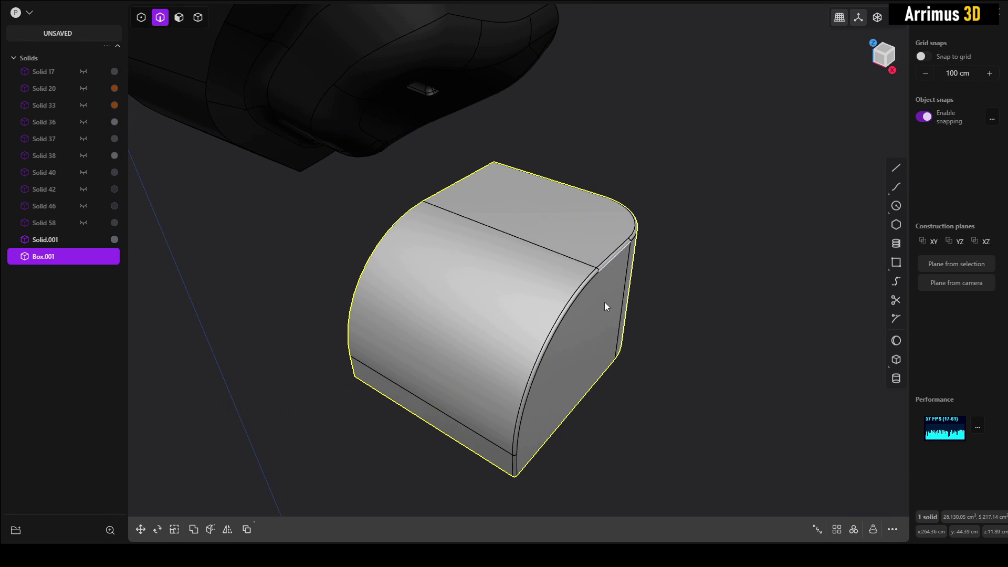
Delete the whole demonstration box beside the helmet.
scroll(669, 304, "down", 2)
left_click(669, 305)
key("4")
left_click(518, 219)
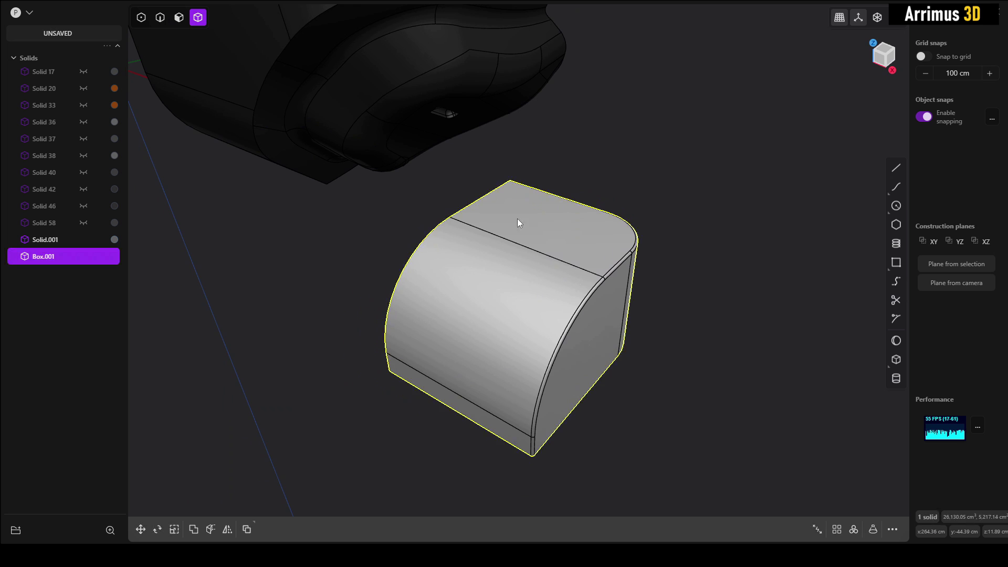
scroll(546, 194, "down", 1)
middle_click_drag(533, 123, 492, 227, "shift")
key("Delete")
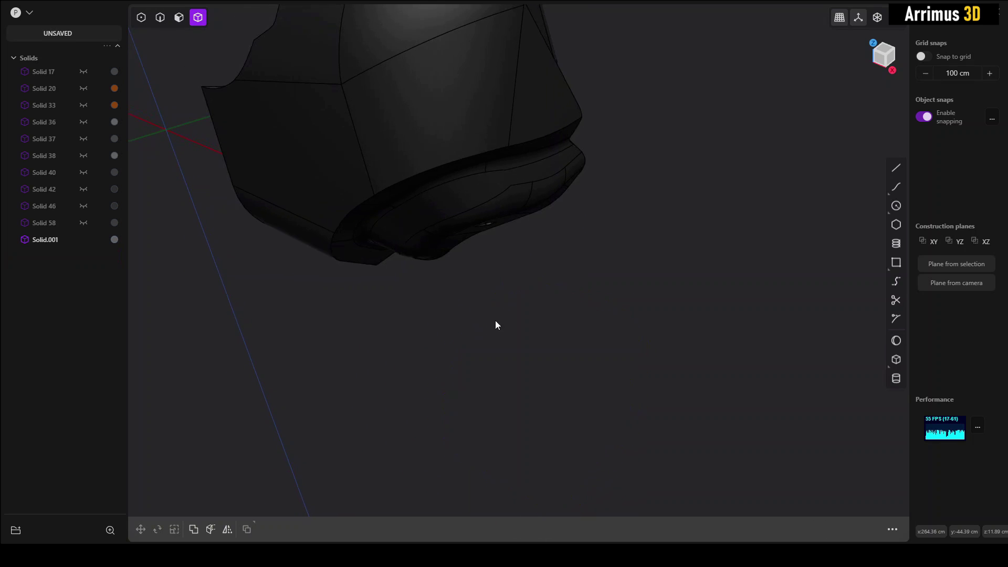
middle_click_drag(495, 324, 502, 204)
scroll(481, 225, "up", 4)
scroll(488, 234, "down", 1)
key("3")
double_click(422, 240)
middle_click_drag(572, 268, 583, 226, "shift")
key("Escape")
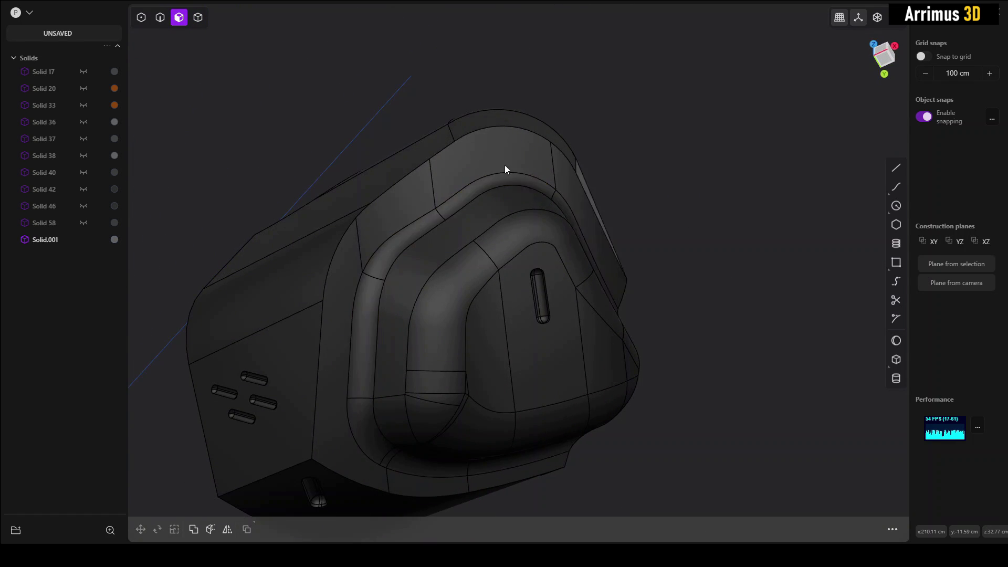
Select the chain of fillet faces around the base of the helmet's raised front mask and delete them.
middle_click_drag(513, 219, 566, 183)
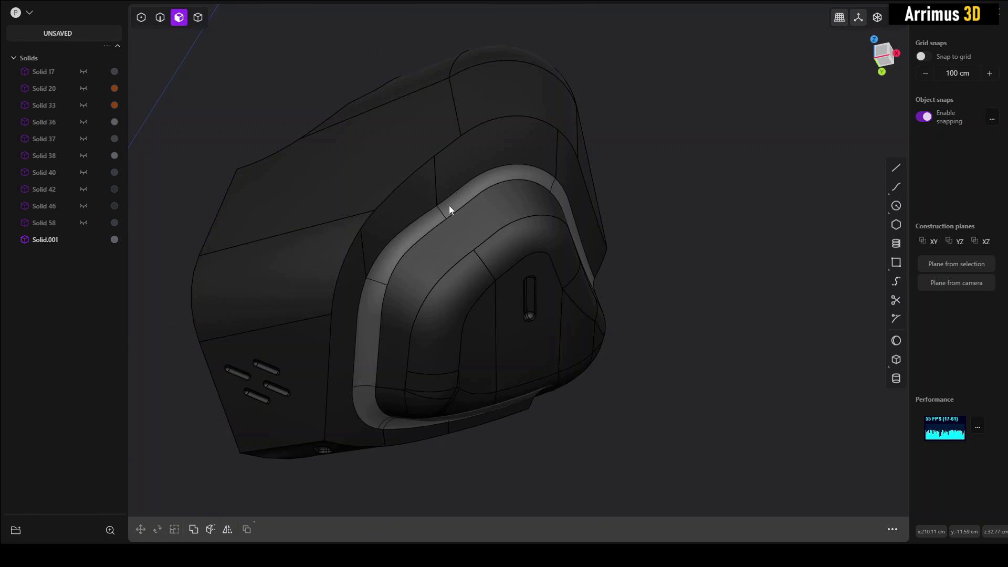
double_click(450, 206)
middle_click_drag(468, 225, 462, 343)
scroll(490, 237, "up", 3)
key("Delete")
scroll(484, 323, "up", 2)
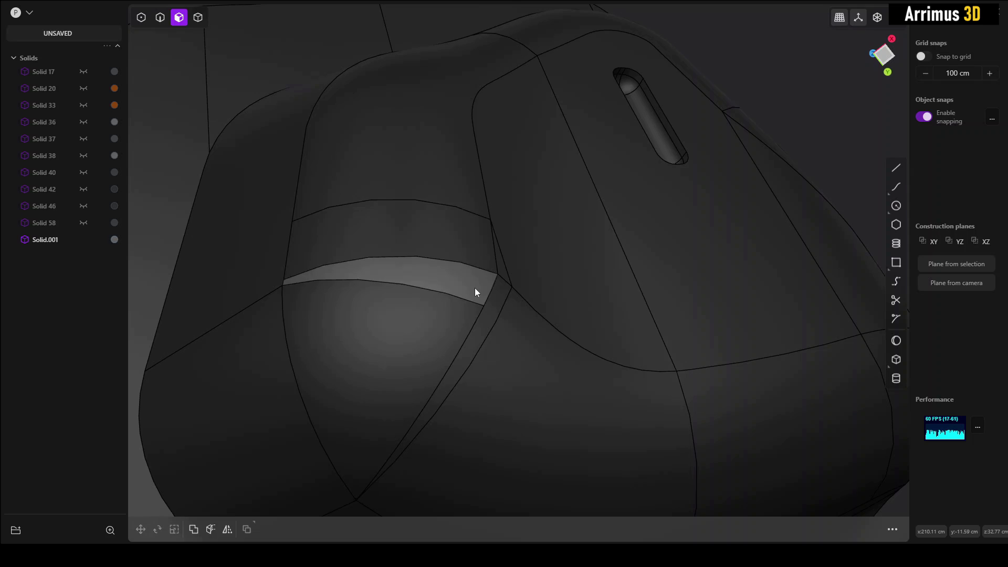
Select the connected fillet faces along the upper and side edge of the front mask and delete them.
scroll(464, 309, "down", 1)
scroll(468, 301, "down", 4)
middle_click_drag(468, 300, 456, 314)
double_click(458, 315)
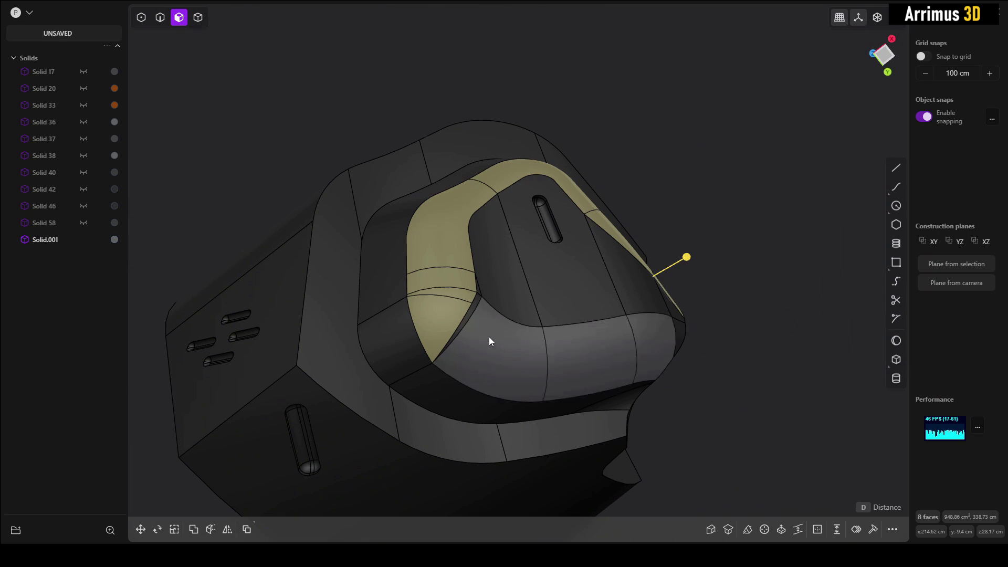
middle_click_drag(507, 339, 487, 342)
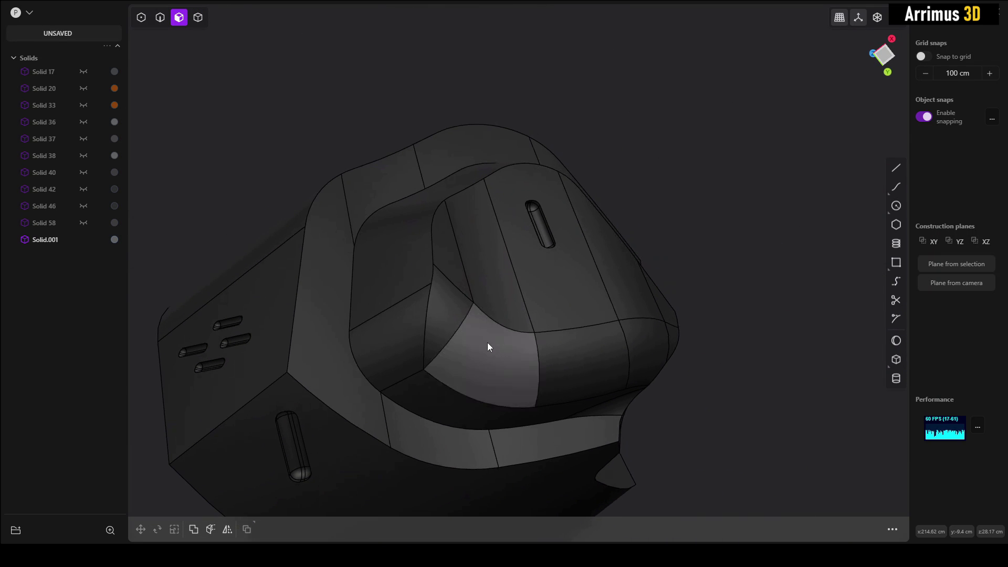
Try to delete the front mask's lower fillet chain together with the adjoining corner faces, and undo it.
double_click(483, 343)
mouse_move(486, 291)
middle_mouse_down()
mouse_move(456, 316)
mouse_move(458, 331)
middle_mouse_up()
left_click(456, 317, "shift")
key("o")
left_click(454, 290, "shift")
key("Delete")
key("ctrl+z")
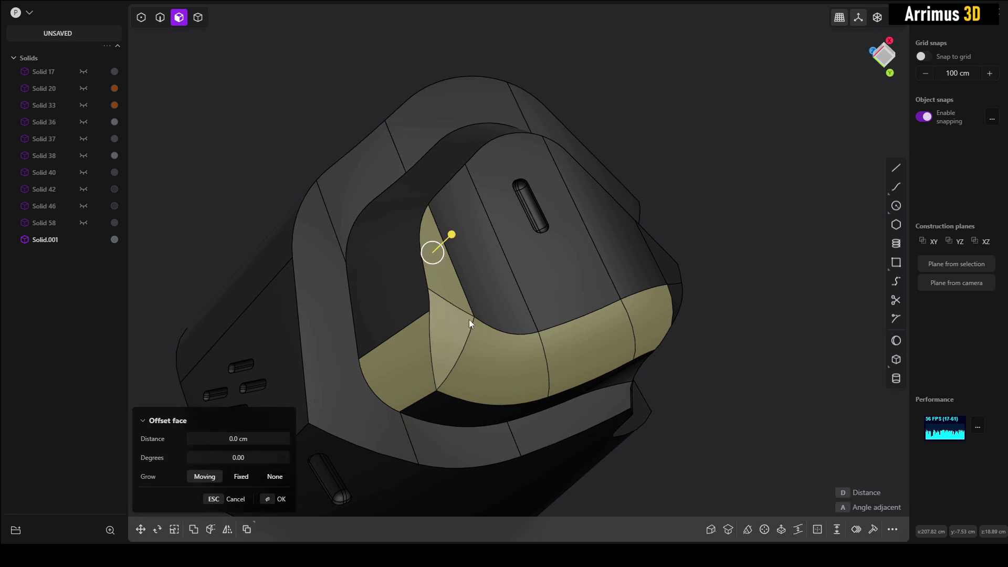
key("Escape")
Select the chain of fillet faces along the front mask's lower edge and remove the remaining rounding.
double_click(518, 350)
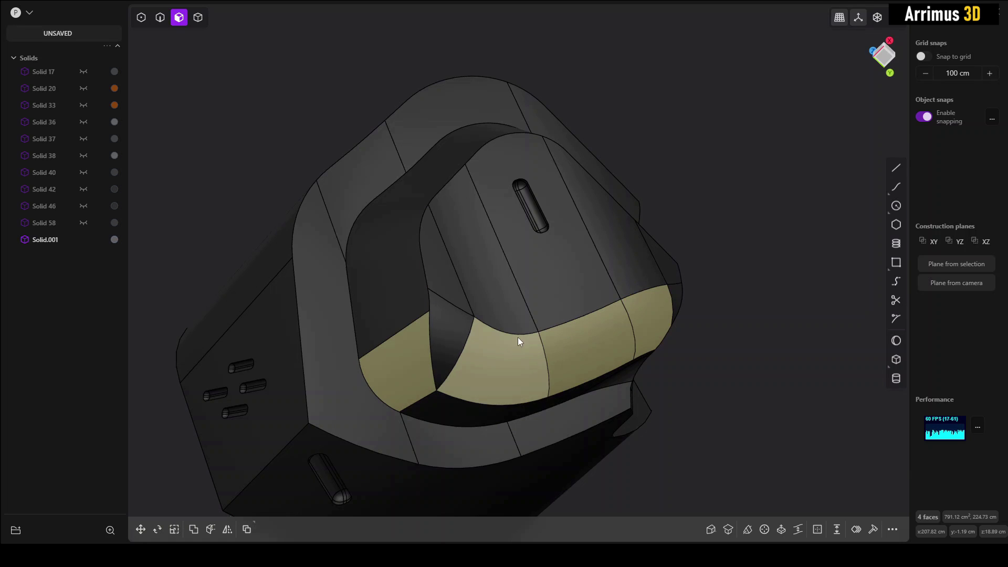
middle_click_drag(527, 358, 523, 207)
key("o")
key("Return")
key("Escape")
Select all faces of the slot on the front mask and delete them.
left_click_drag(490, 151, 563, 279)
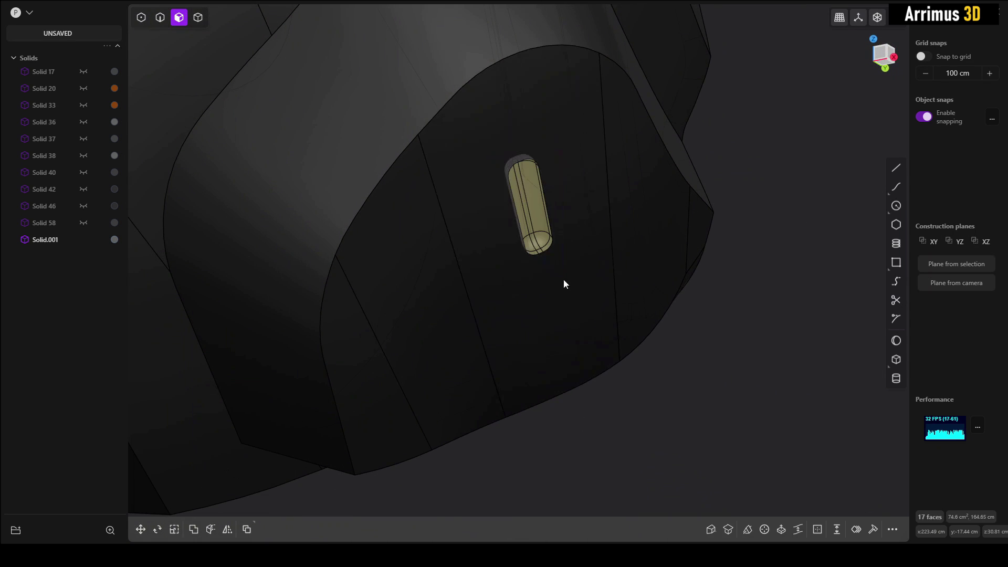
key("Delete")
middle_click_drag(563, 279, 473, 291)
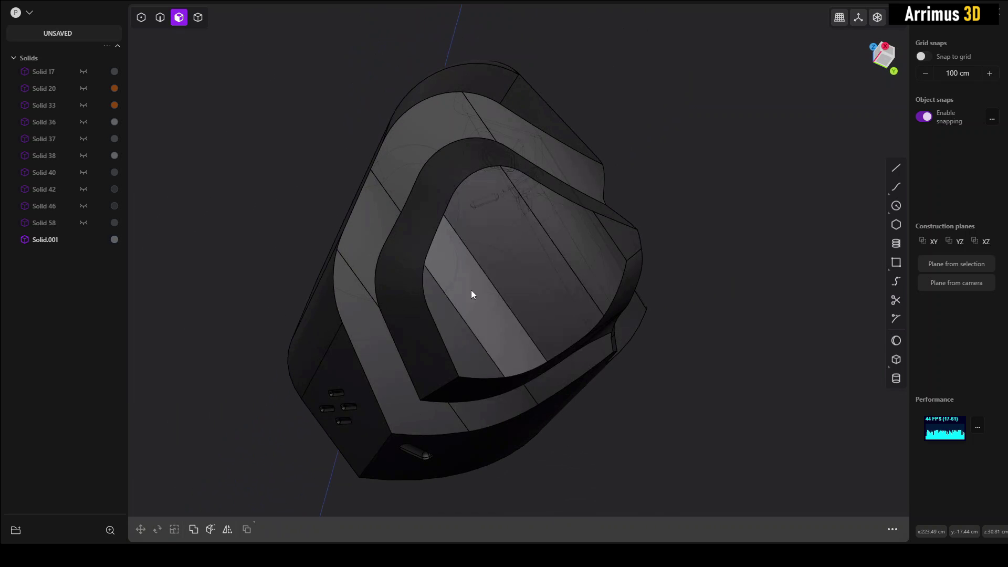
Select the connected faces of the front mask together with the small rim face beneath it.
double_click(453, 317)
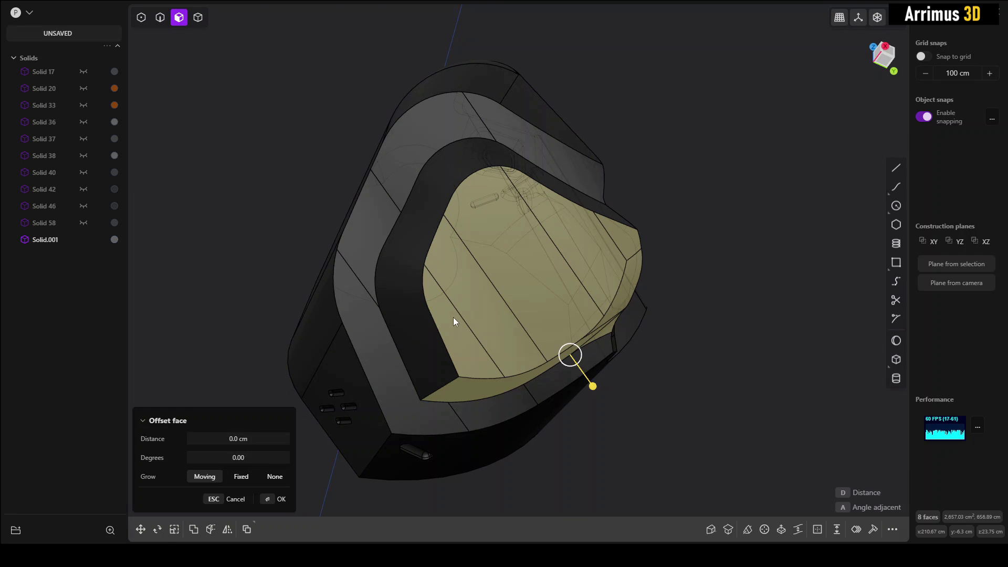
middle_click_drag(423, 309, 414, 297)
left_click(414, 298, "shift")
key("alt+x")
middle_click_drag(592, 256, 486, 276)
key("Escape")
middle_click_drag(565, 273, 619, 218)
left_click(633, 206)
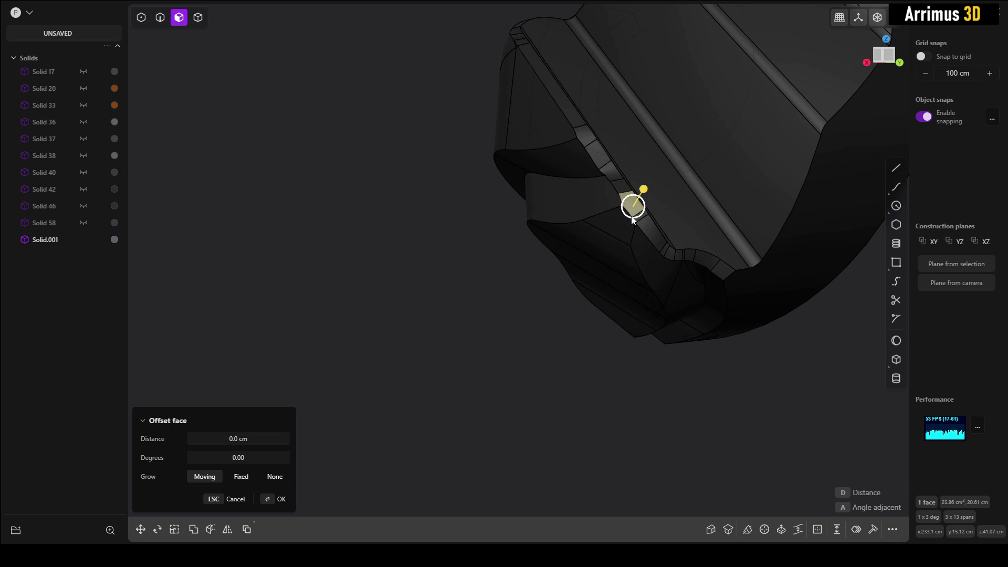
key("ctrl+z")
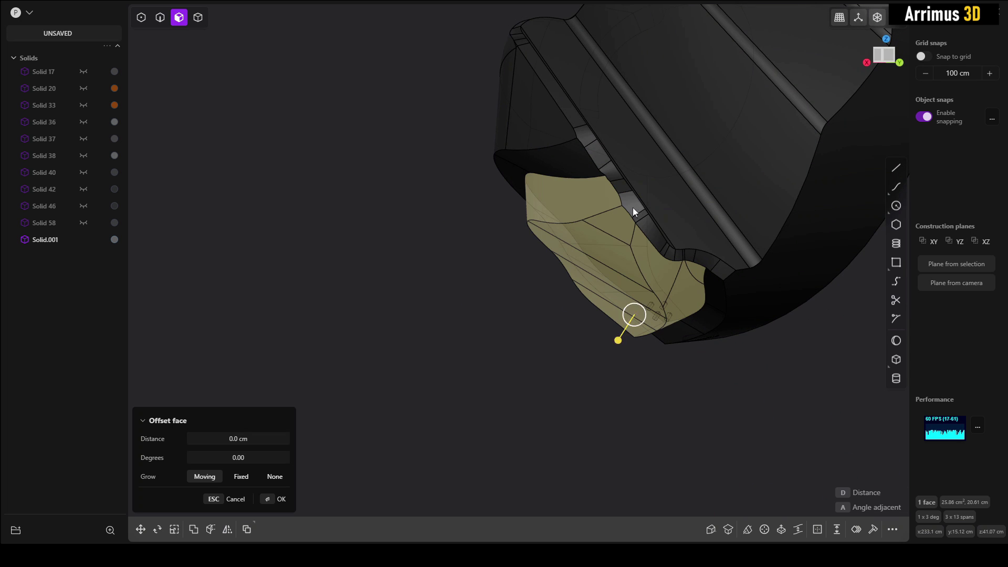
left_click(634, 204, "shift")
middle_click_drag(633, 205, 682, 232)
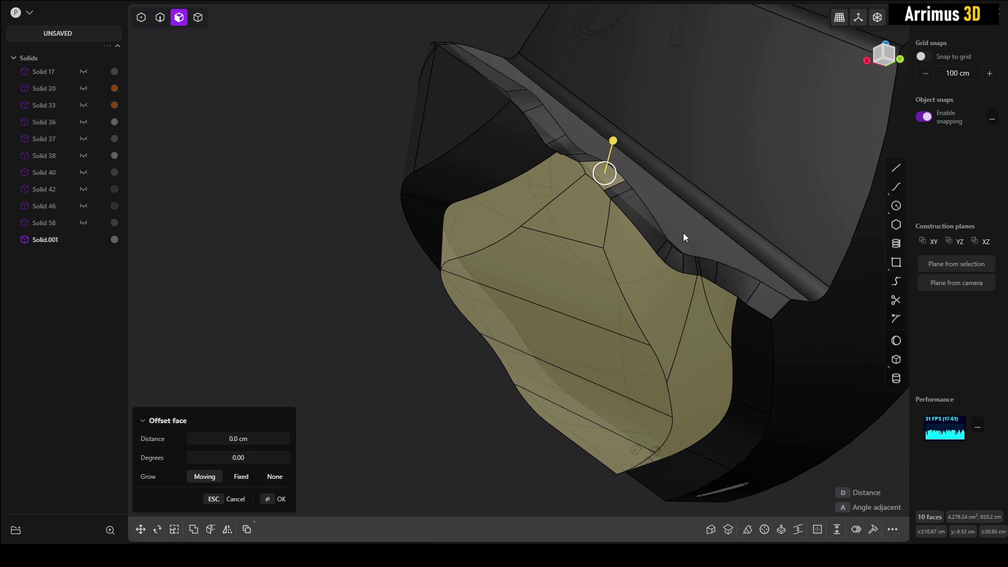
left_click(683, 266)
middle_click_drag(682, 266, 733, 314)
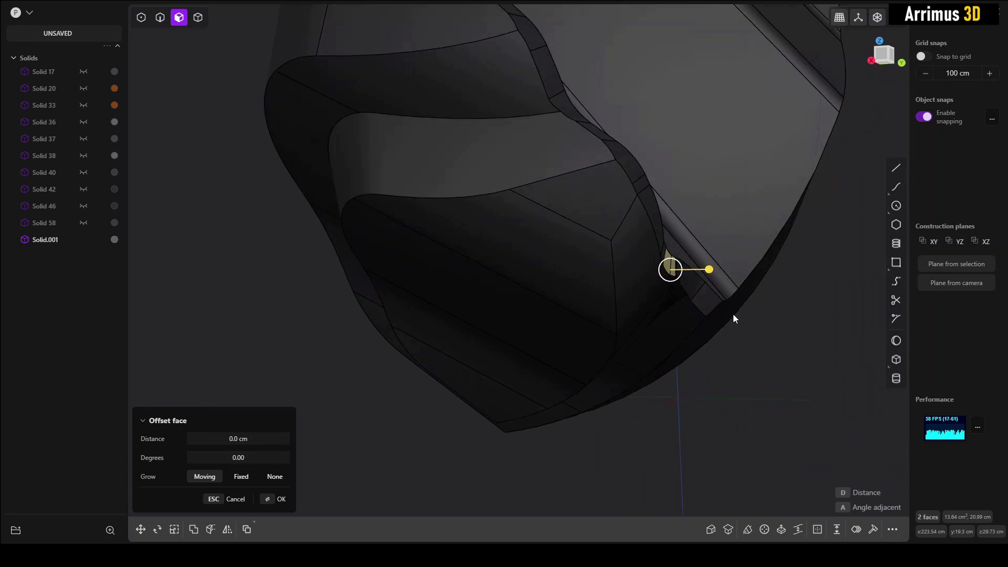
key("ctrl+z")
key("ctrl+z")
key("ctrl+z")
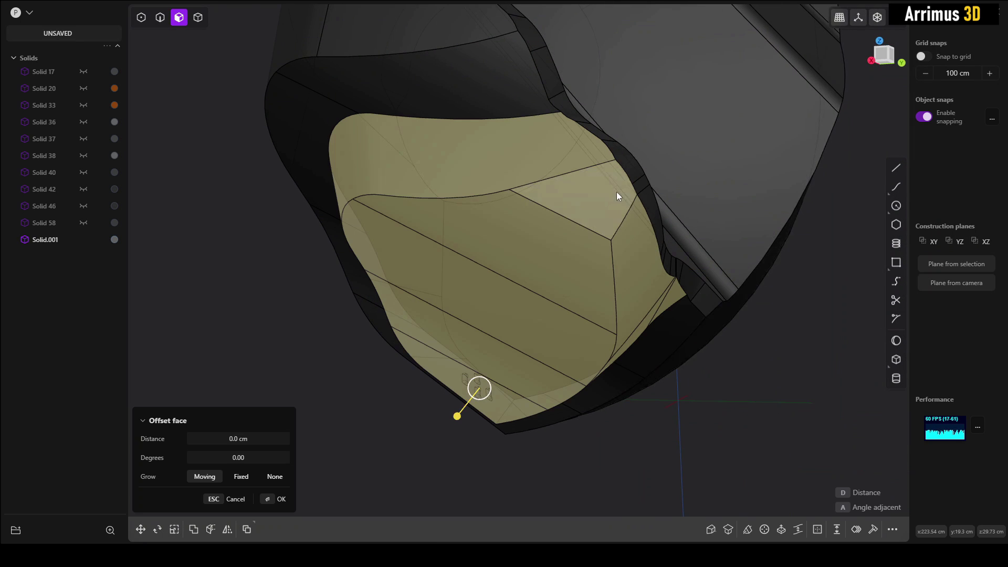
key("Escape")
middle_click_drag(553, 238, 726, 290)
left_click(734, 294)
key("ctrl+z")
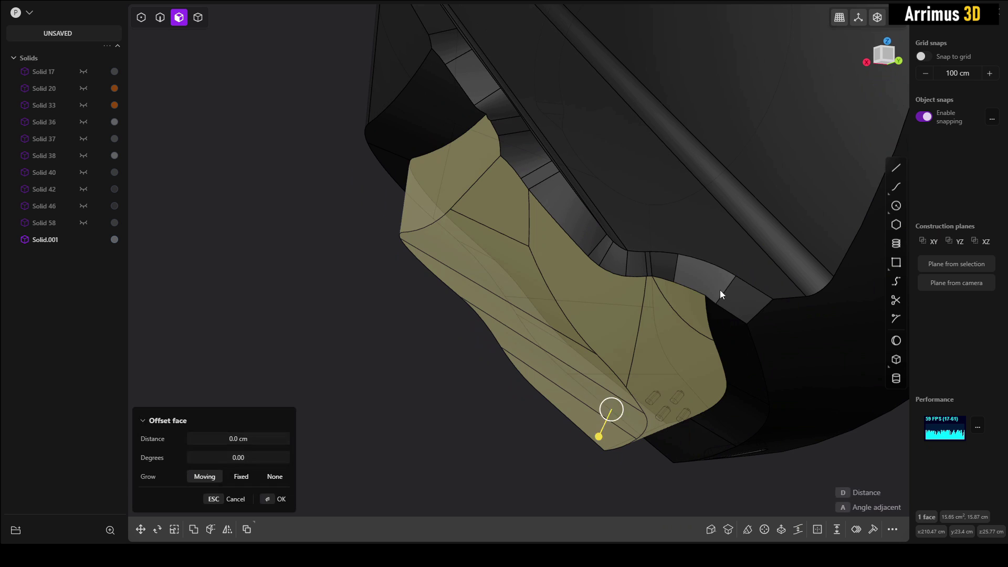
Add the narrow rim faces along one side of the front mask's underside to the selected mask faces.
left_click(735, 298, "shift")
left_click(706, 281, "shift")
left_click(662, 266, "shift")
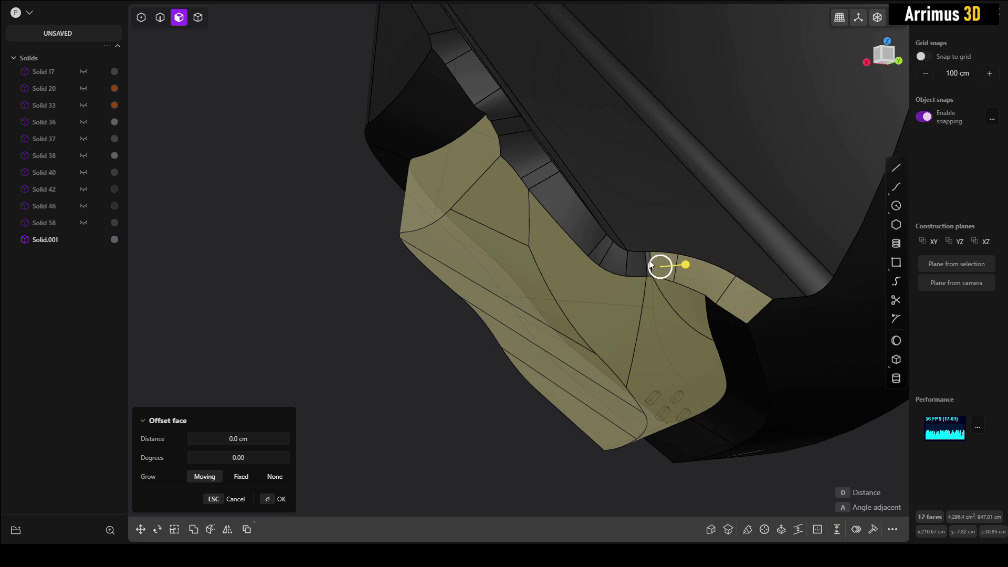
left_click(649, 262, "shift")
left_click(636, 263, "shift")
left_click(613, 260, "shift")
left_click(600, 251, "shift")
left_click(573, 223, "shift")
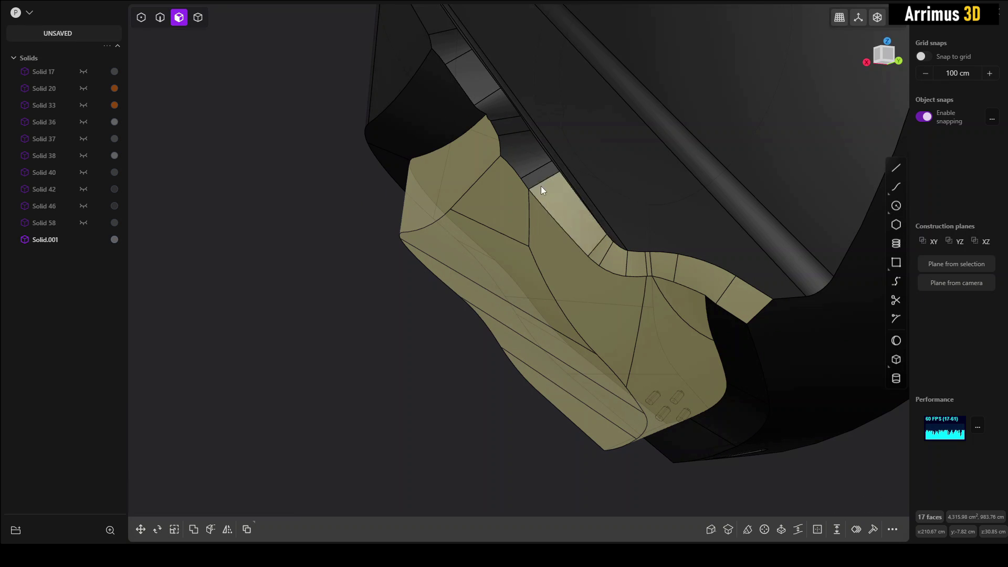
Extend the face selection along the rim past the front mask to the start of the helmet's side edge.
left_click(535, 177)
left_click(518, 158)
left_click(507, 127)
left_click(493, 109)
left_click(472, 87)
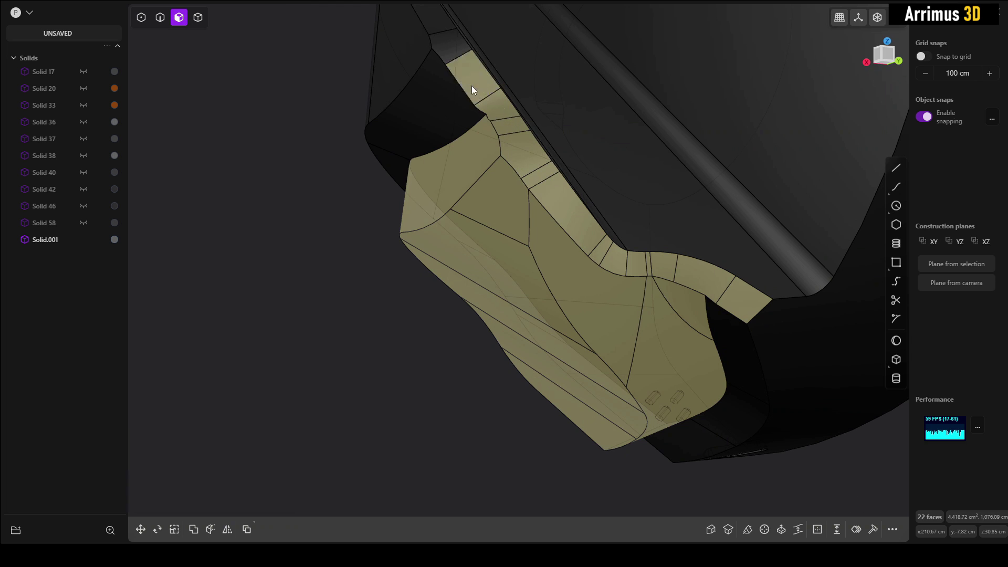
middle_click_drag(471, 87, 515, 194)
left_click(514, 195, "shift")
left_click(500, 166, "shift")
Continue the selection around the helmet's curved side opening and along the straight rim faces toward the rear.
middle_click_drag(557, 315, 568, 195)
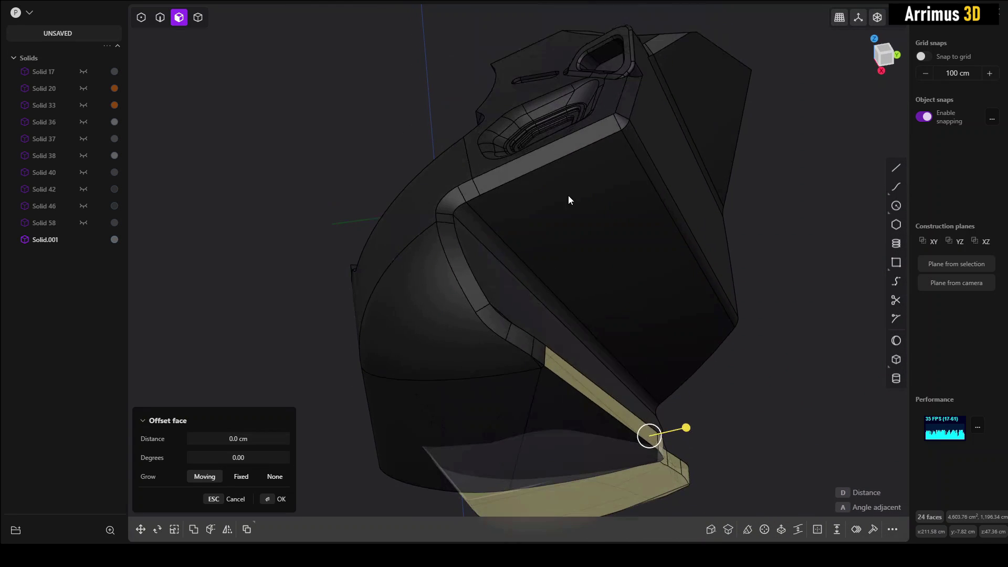
middle_click_drag(596, 131, 541, 366)
left_click(540, 367)
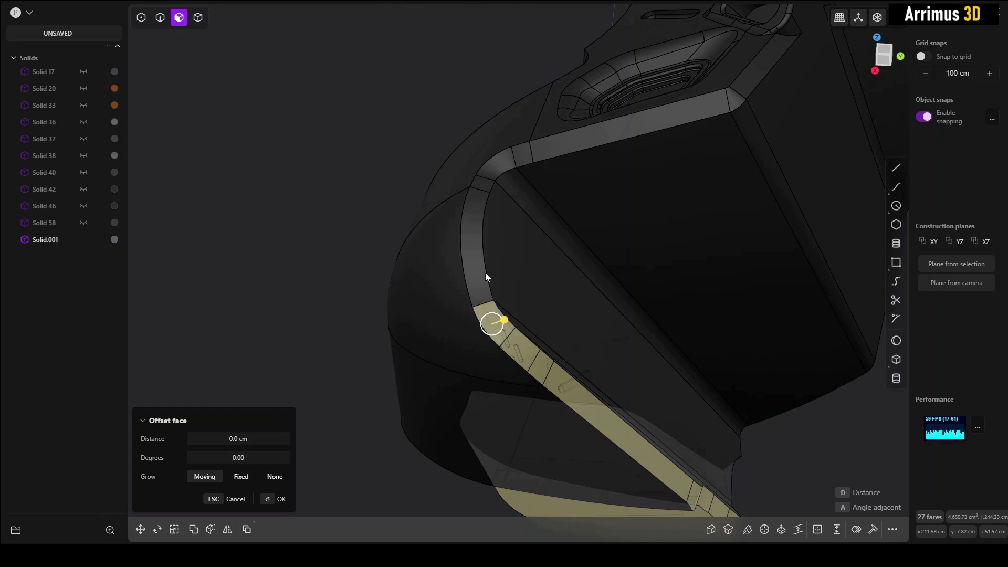
left_click(475, 223)
left_click(490, 176)
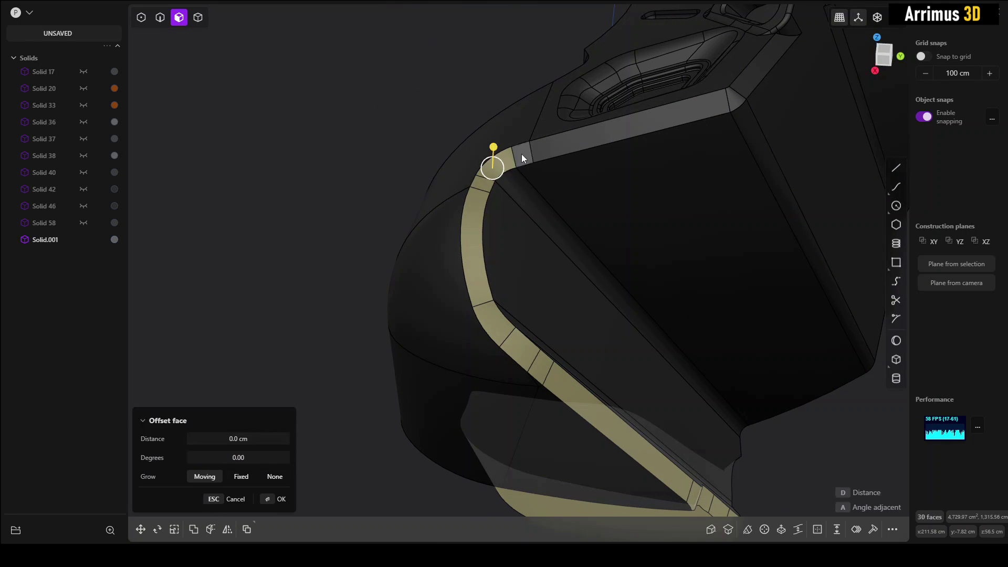
left_click(521, 153)
left_click(590, 137)
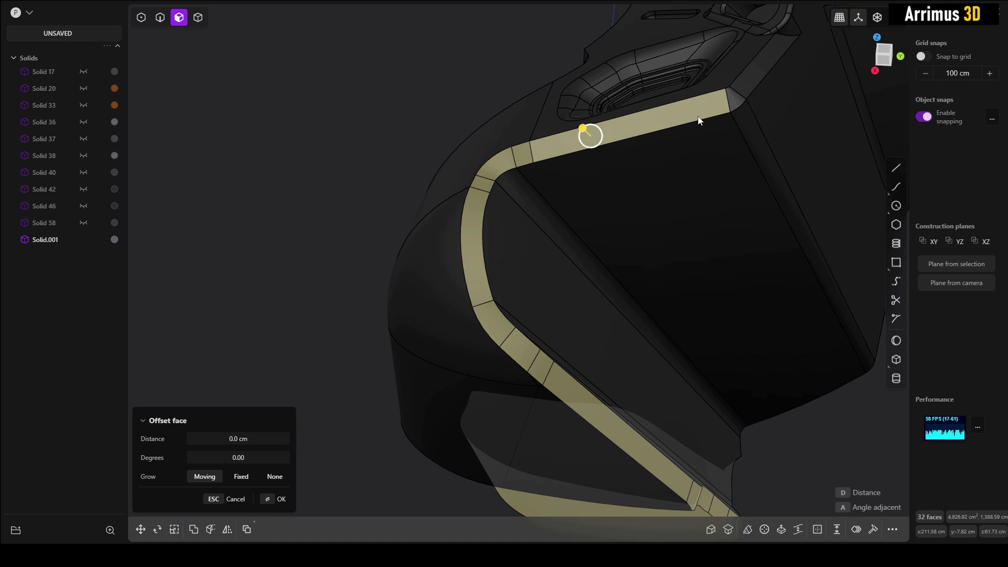
left_click(738, 96)
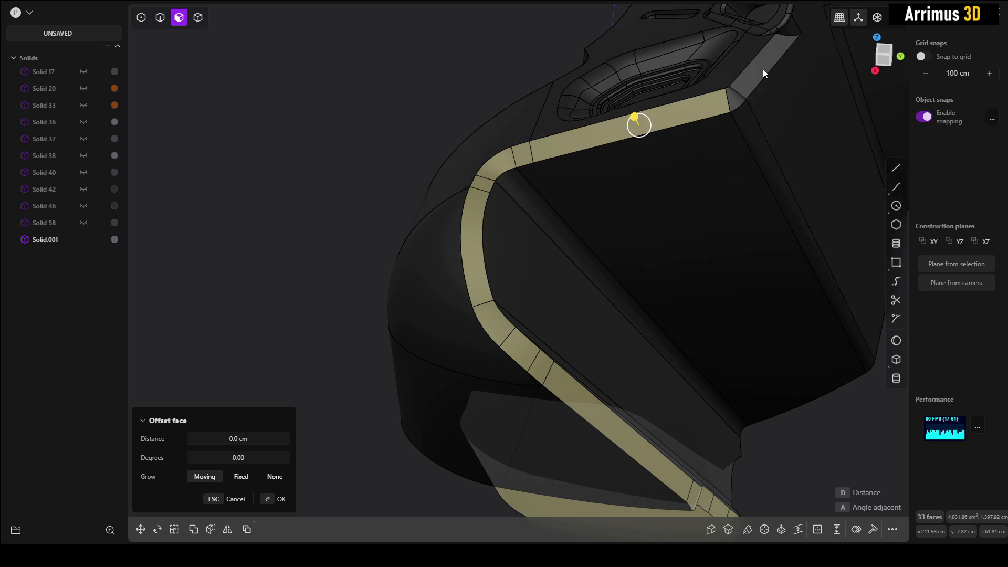
left_click(763, 65)
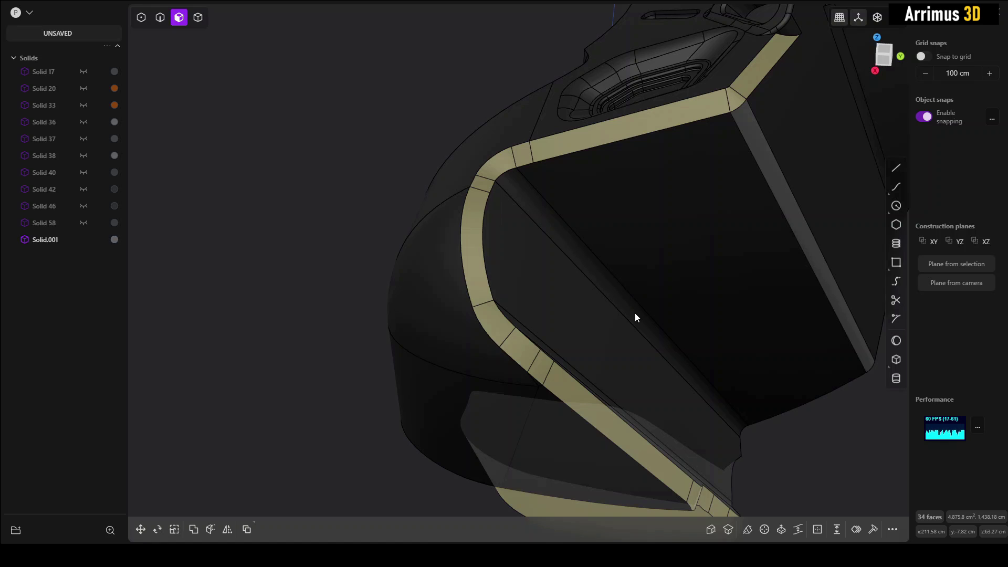
Deselect the front mask faces so that only the chain of rim faces stays selected.
middle_click_drag(599, 213, 570, 115)
middle_click_drag(566, 314, 606, 418)
left_click_drag(612, 428, 445, 289, "ctrl")
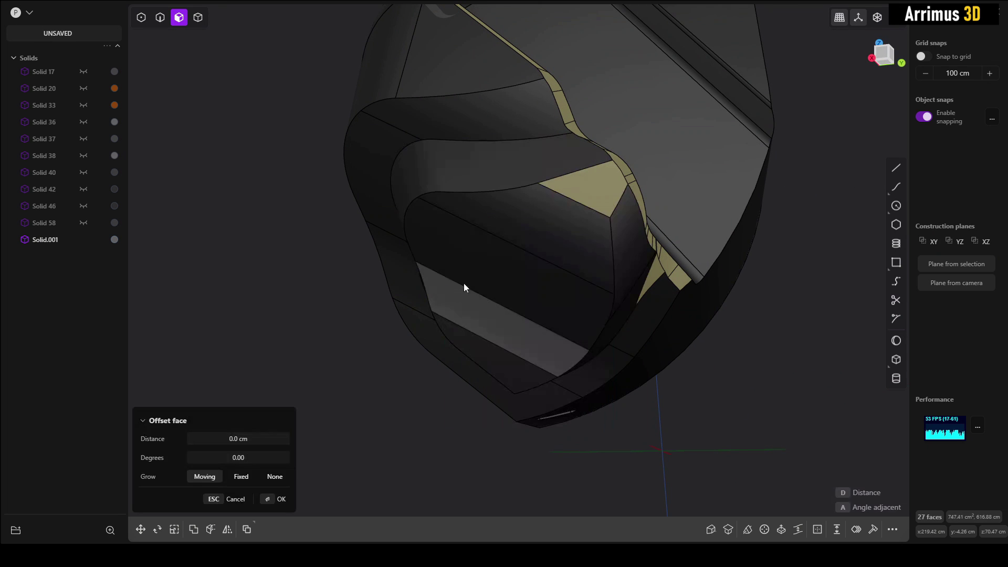
left_click(655, 274, "ctrl")
left_click(606, 197, "ctrl")
key("Escape")
middle_click_drag(630, 241, 576, 215)
scroll(517, 244, "down", 5)
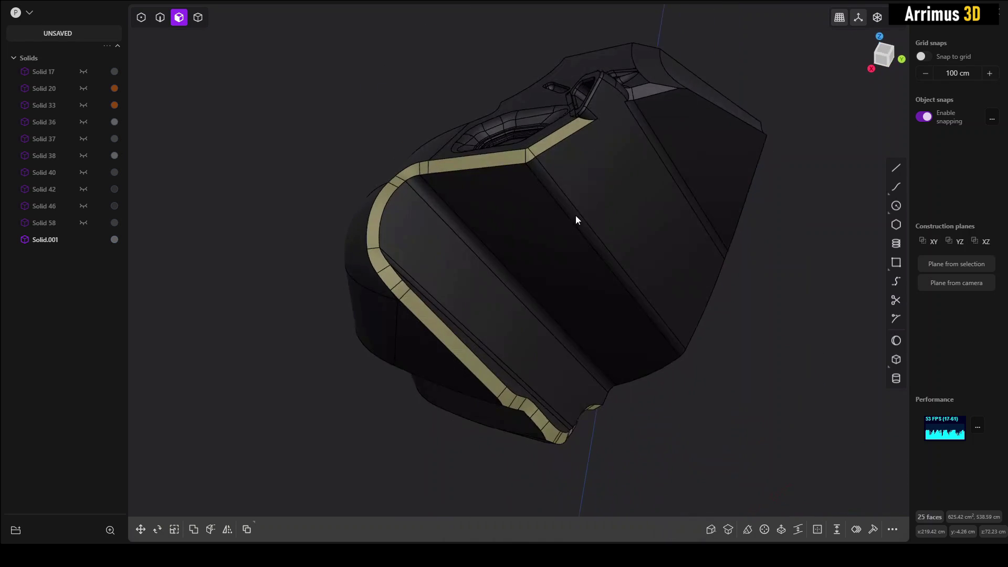
Add the corner face at the rear end of the rim chain, try to remove the chain, and clear the selection.
scroll(595, 92, "up", 10)
middle_click_drag(538, 163, 586, 181)
left_click(586, 184)
scroll(572, 197, "up", 2)
scroll(572, 198, "up", 3)
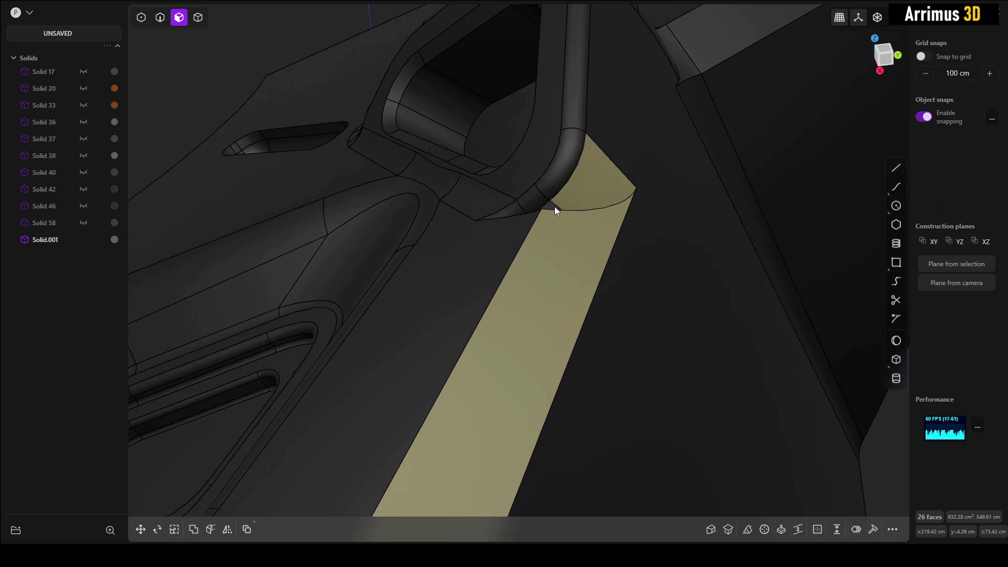
left_click(554, 206)
key("o")
key("Escape")
middle_click_drag(599, 214, 638, 32, "shift")
scroll(588, 196, "down", 5)
left_click(719, 375)
scroll(718, 377, "down", 3)
middle_click_drag(717, 378, 725, 317, "shift")
key("4")
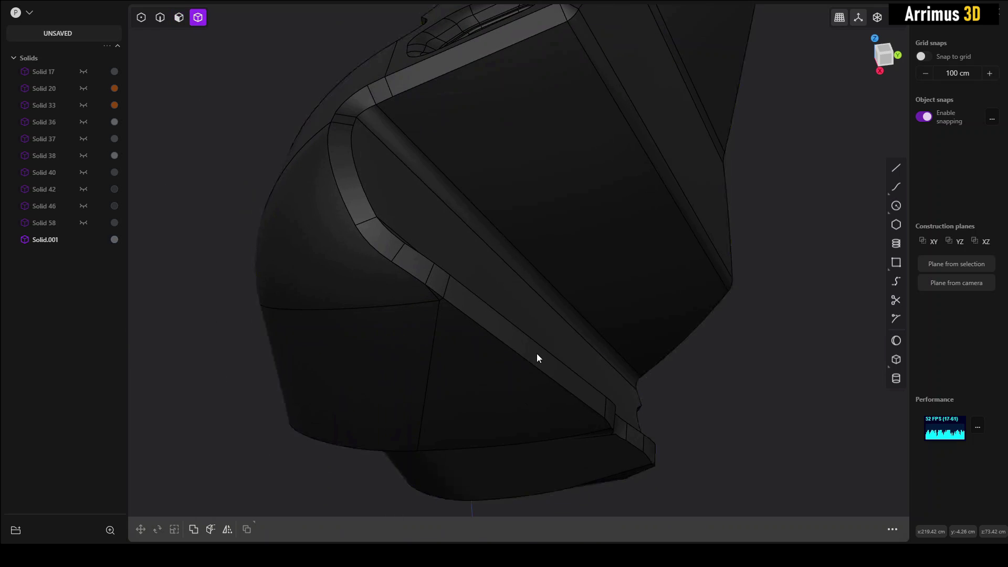
left_click(538, 355)
scroll(551, 371, "down", 5)
middle_click_drag(552, 373, 640, 320)
left_click(640, 321)
middle_click_drag(537, 342, 482, 344, "shift")
scroll(549, 290, "up", 3)
key("3")
left_click(437, 256)
left_click(662, 355)
scroll(628, 268, "up", 3)
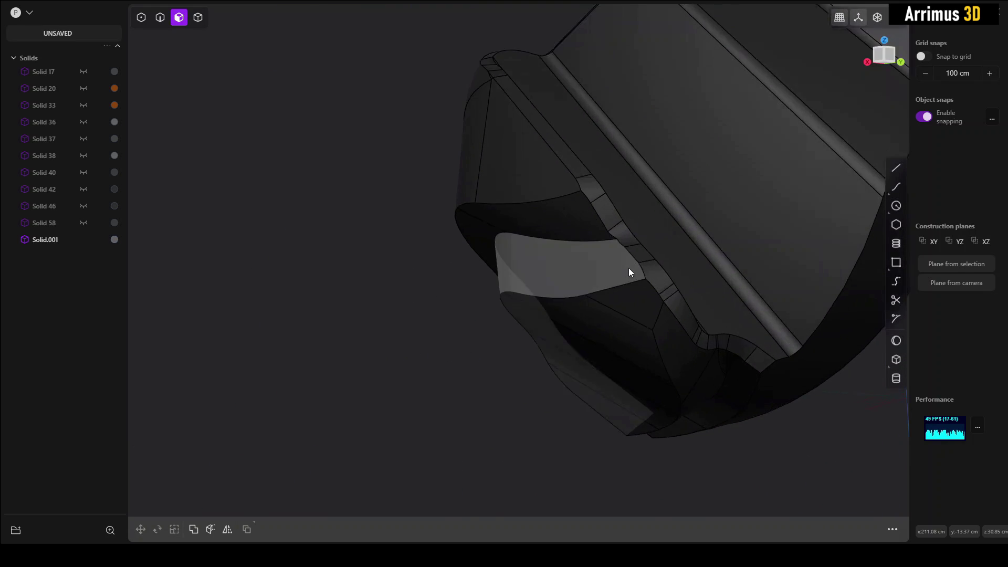
scroll(591, 307, "up", 3)
scroll(620, 293, "up", 2)
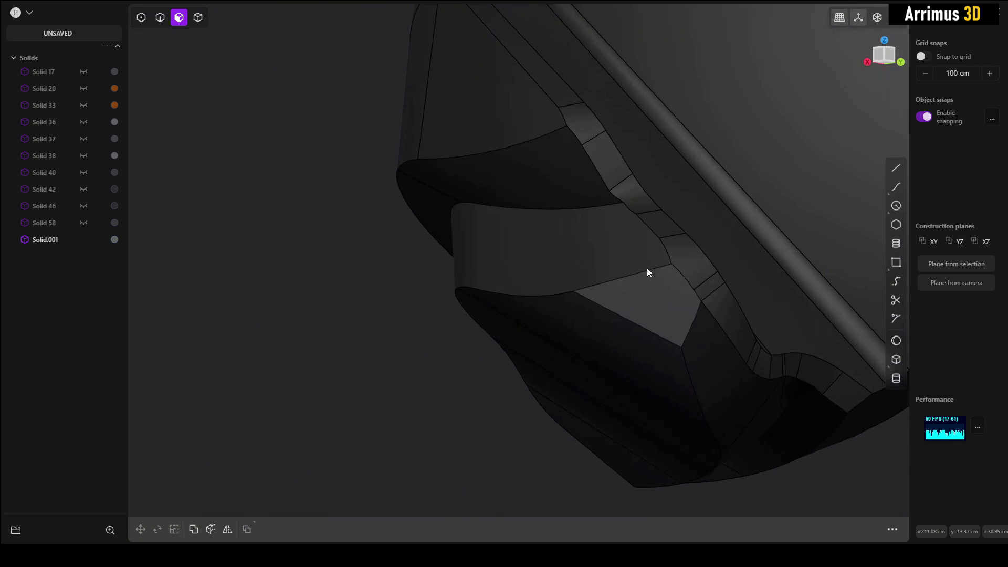
Try to delete the small rim faces where the front mask meets the helmet one at a time.
left_click(673, 240)
left_click(292, 276)
middle_click_drag(402, 275, 458, 271)
left_click(601, 209)
key("Delete")
left_click(612, 221)
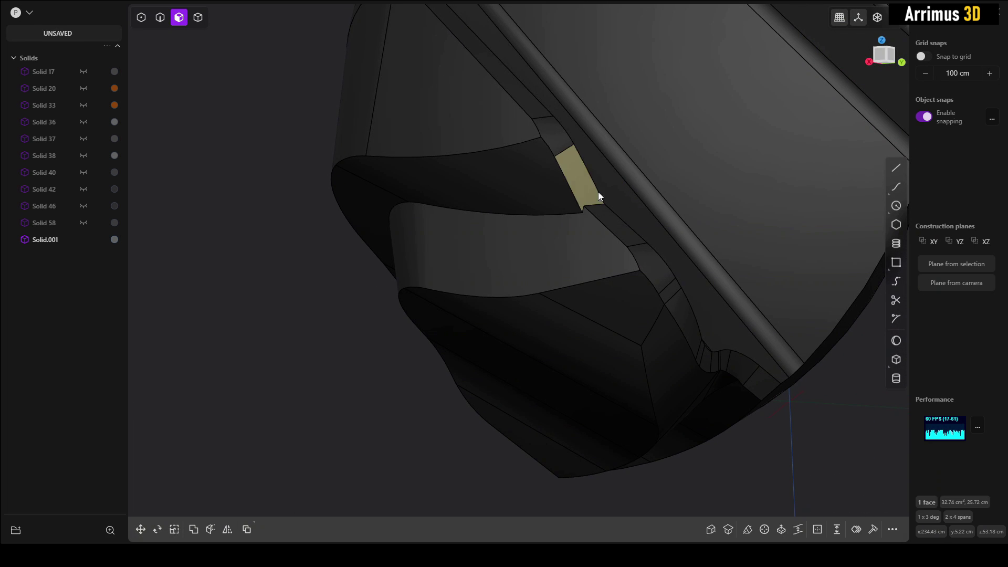
left_click(647, 256)
key("o")
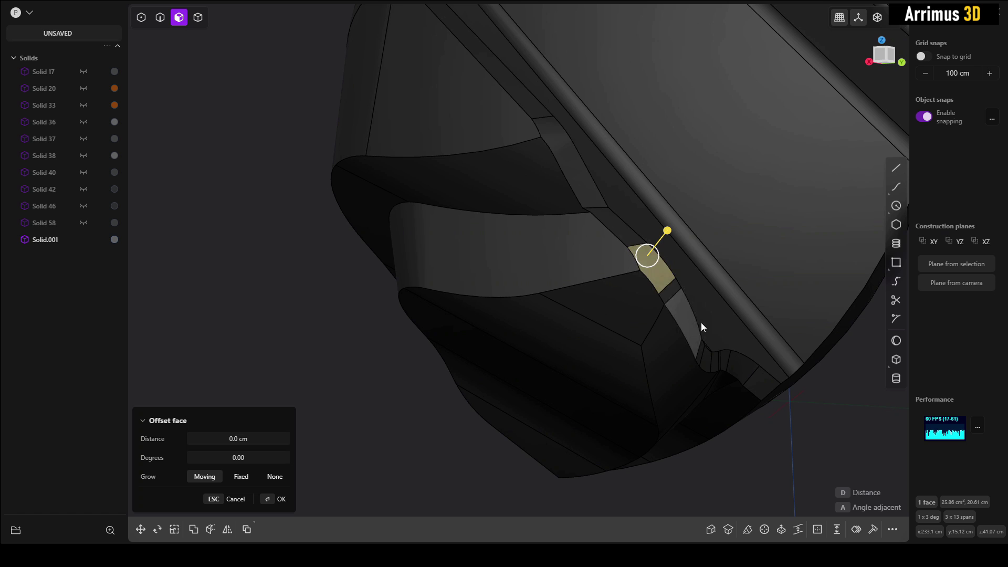
middle_click_drag(702, 327, 574, 266)
key("Escape")
left_click(571, 262)
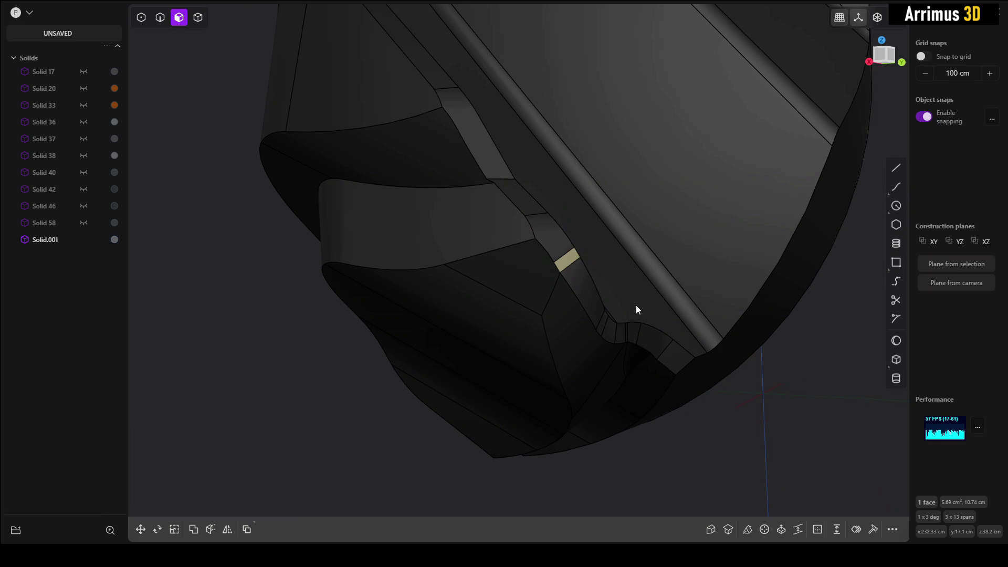
left_click(740, 383)
Undo the individual rim face deletions beside the front mask.
key("ctrl+z")
key("ctrl+z")
key("ctrl+z")
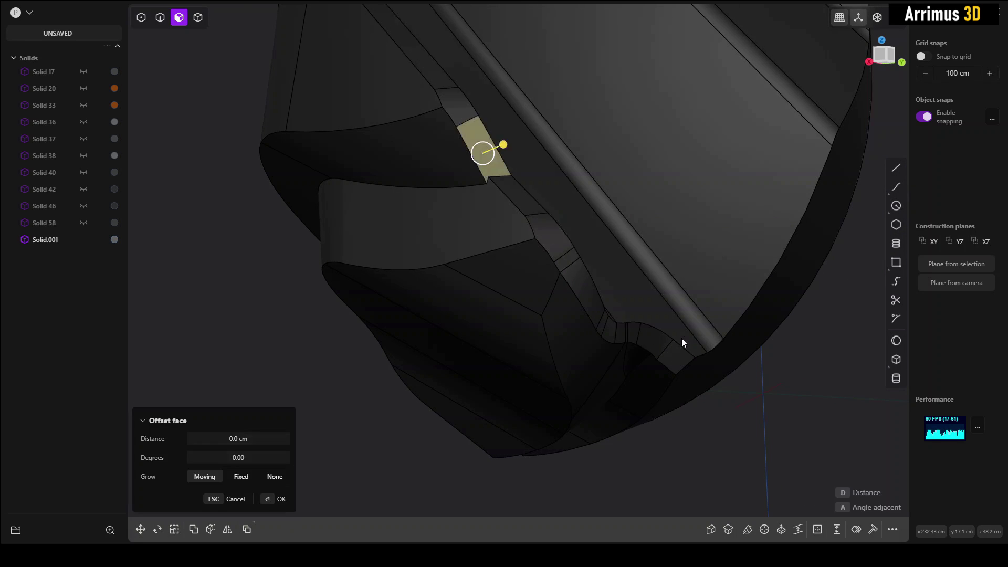
key("ctrl+z")
key("ctrl+z")
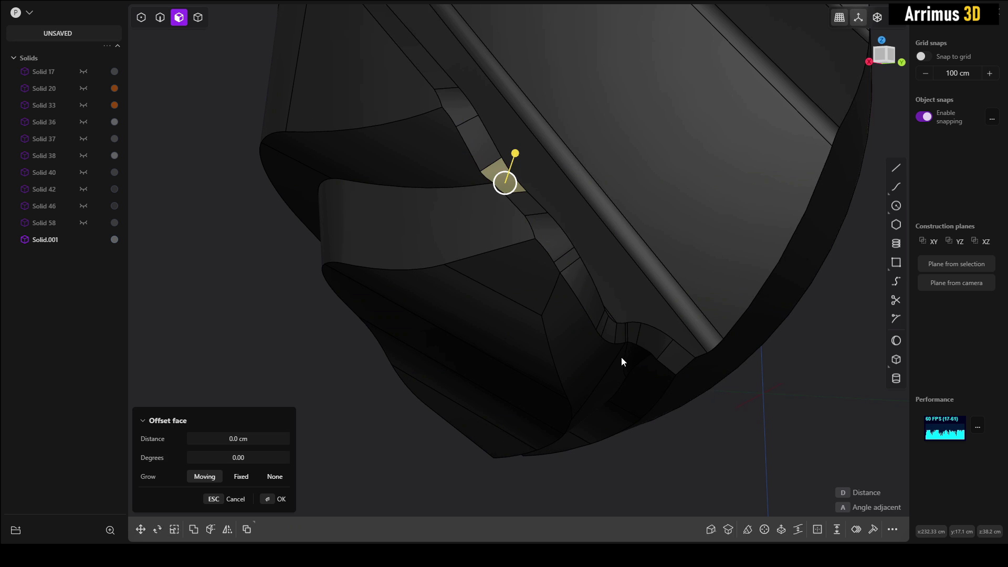
key("ctrl+z")
key("ctrl+z")
key("ctrl+z")
key("ctrl+z")
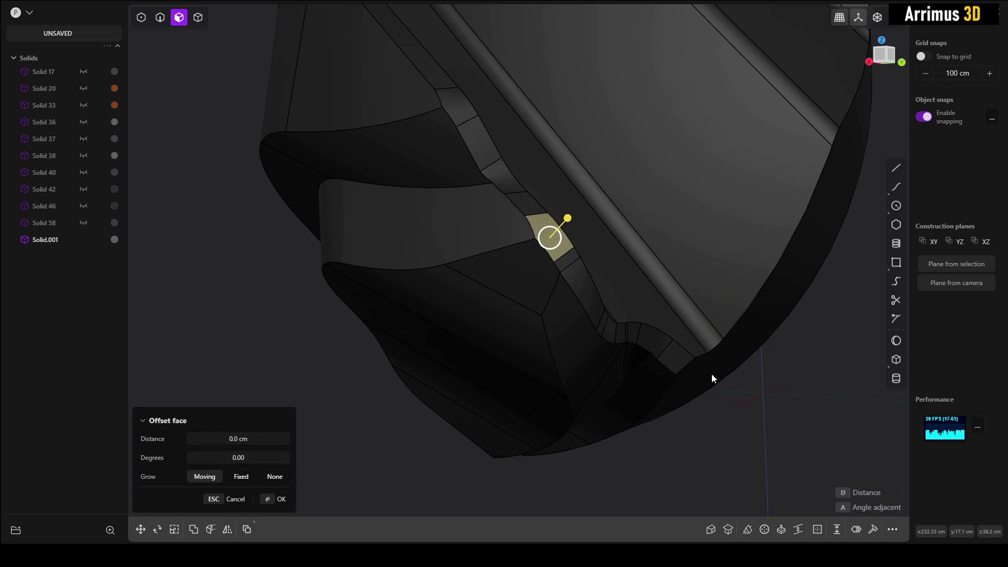
key("ctrl+z")
Delete the small rim faces at the junction of the helmet shell and the front mask individually.
middle_click_drag(644, 380, 679, 172)
left_click(680, 171)
key("o")
key("Escape")
middle_click_drag(724, 214, 550, 212)
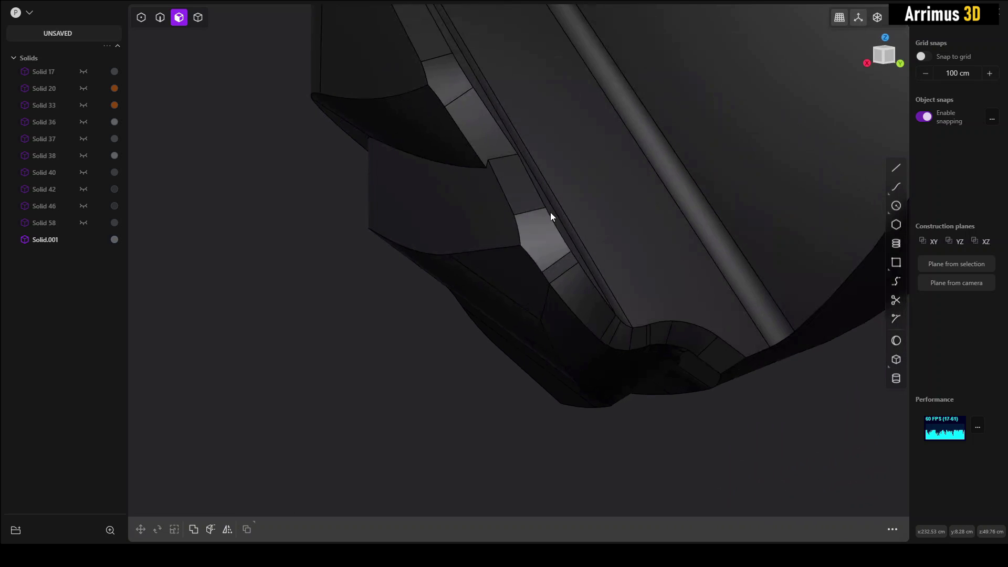
left_click(484, 136)
key("Delete")
left_click(478, 136)
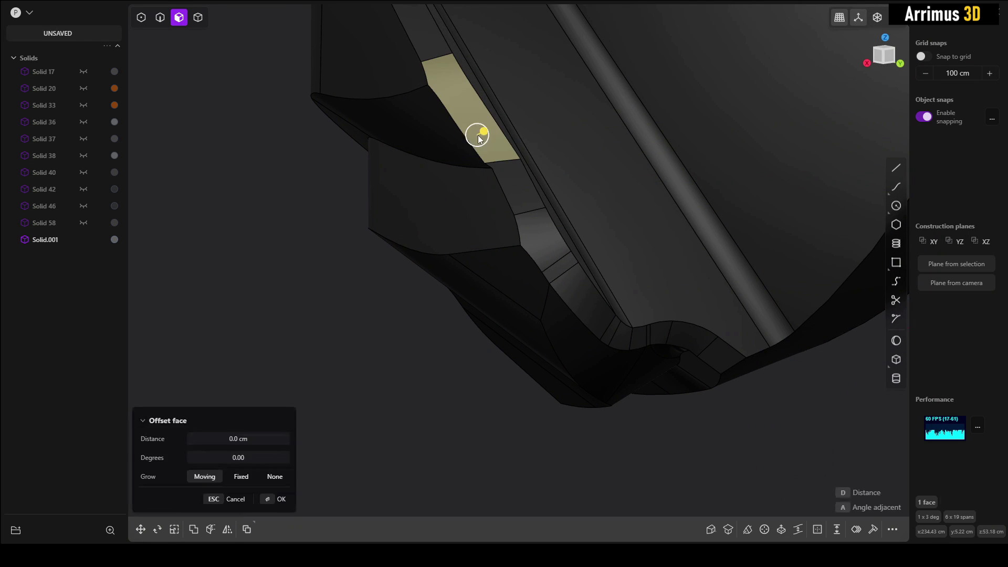
Delete two more small rim faces along the edge between the front mask and the helmet shell, one at a time.
middle_click_drag(535, 210, 533, 203)
left_click(532, 203)
key("Delete")
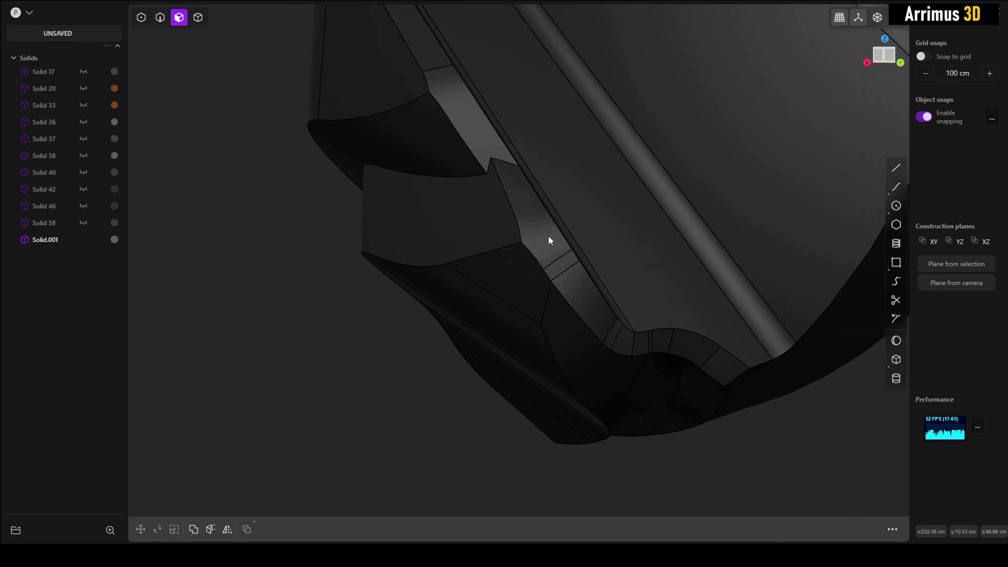
left_click(548, 240)
key("Escape")
middle_click_drag(596, 252, 493, 200)
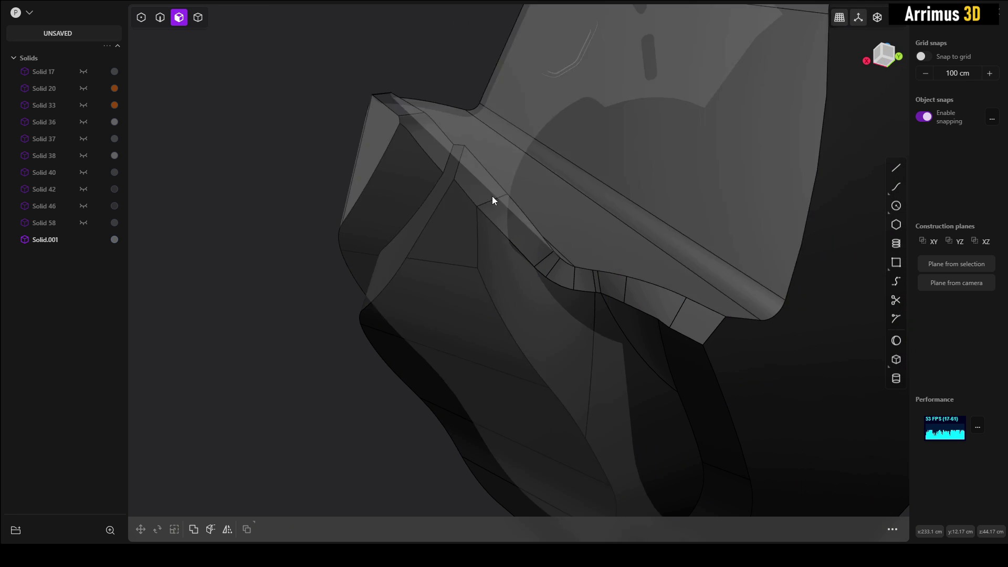
left_click(493, 196)
key("Delete")
Try to delete the chain of eight rim faces along the lower mask edge all at once.
left_click(535, 251)
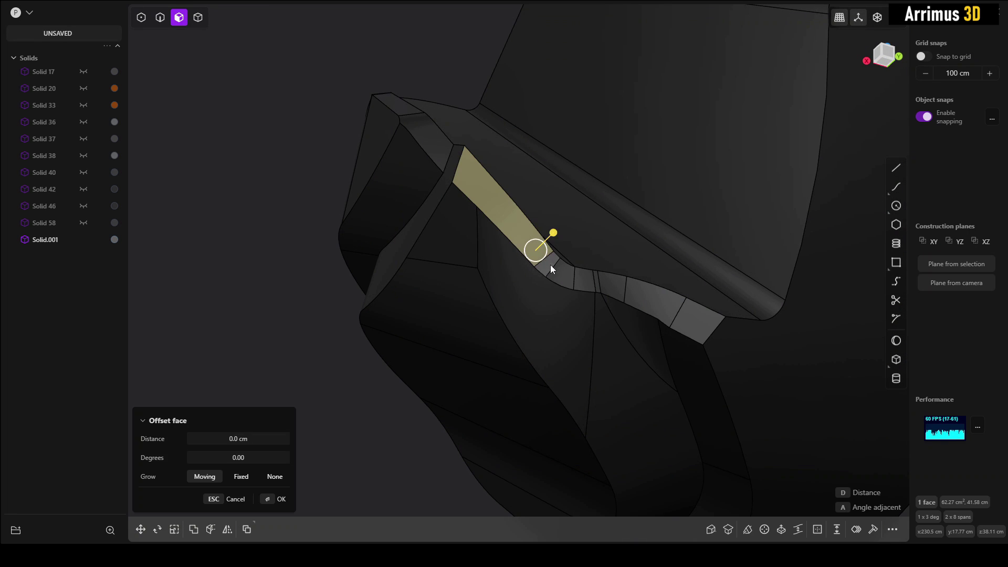
left_click(550, 265, "shift")
left_click(563, 274, "shift")
left_click(588, 282, "shift")
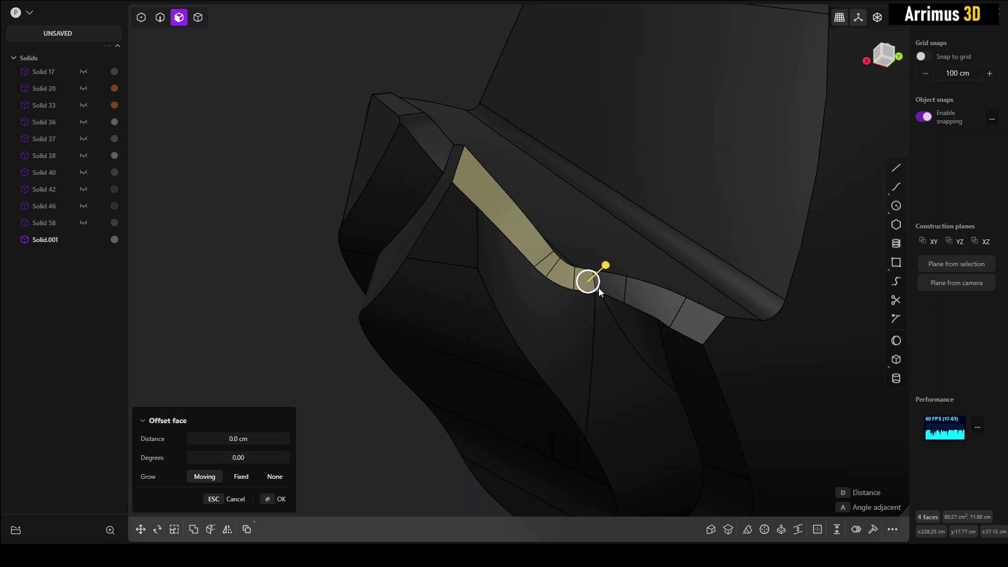
left_click(613, 291, "shift")
left_click(669, 304, "shift")
left_click(705, 318, "shift")
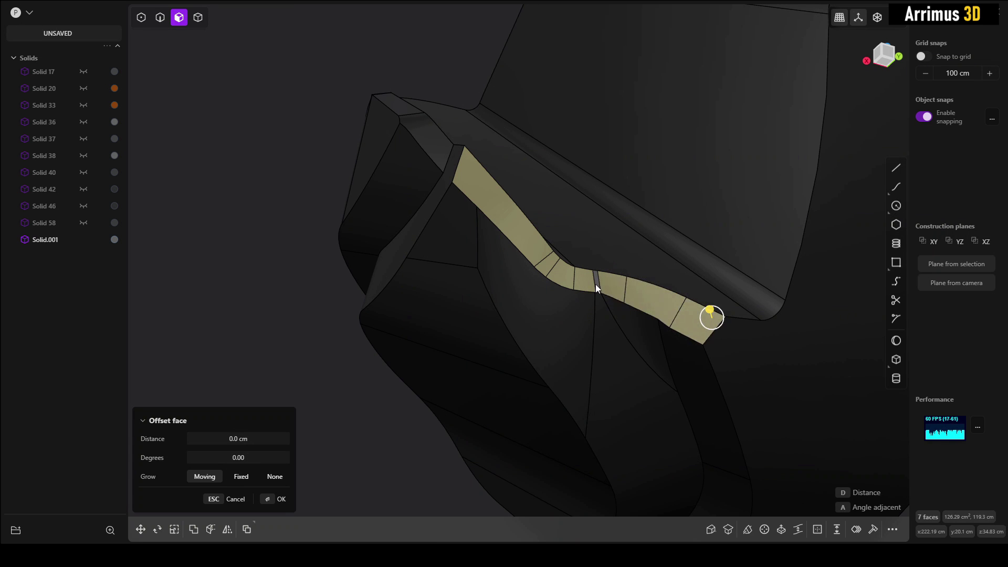
left_click(596, 285, "shift")
key("Delete")
middle_click_drag(543, 236, 620, 284)
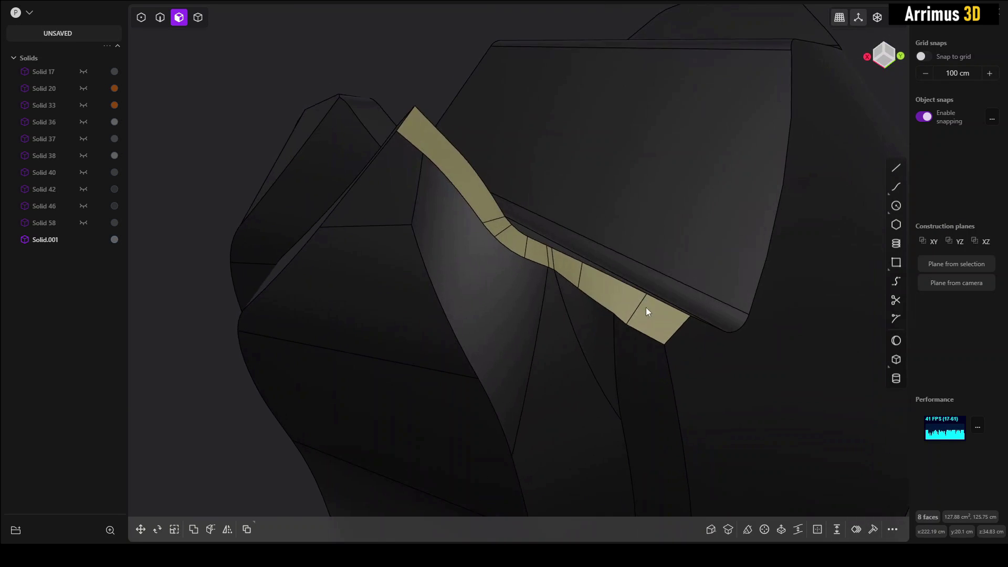
Delete the end face and the small transition faces of the lower rim chain individually.
left_click(649, 311)
left_click(617, 285)
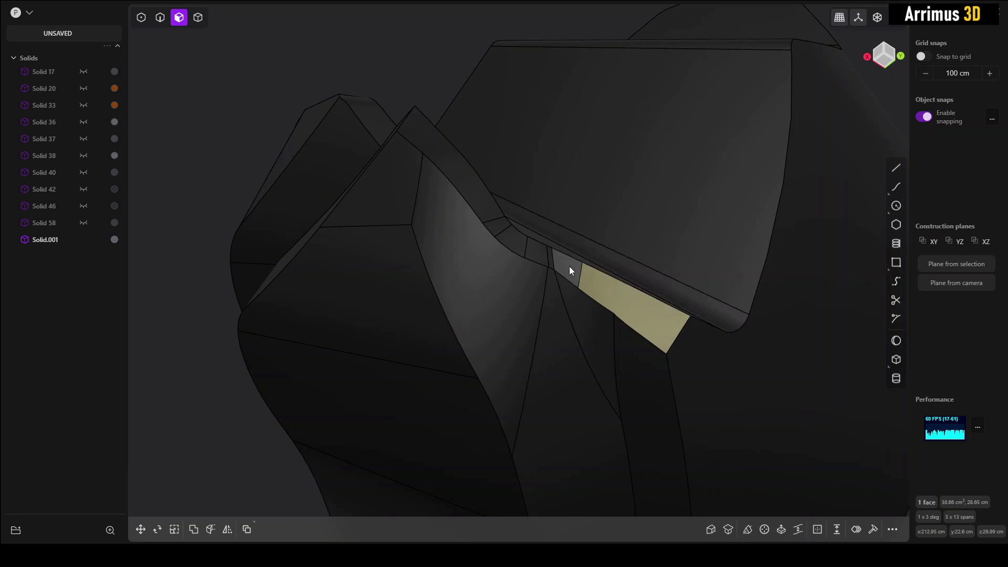
left_click(555, 267)
left_click(549, 261)
key("Delete")
left_click(530, 255)
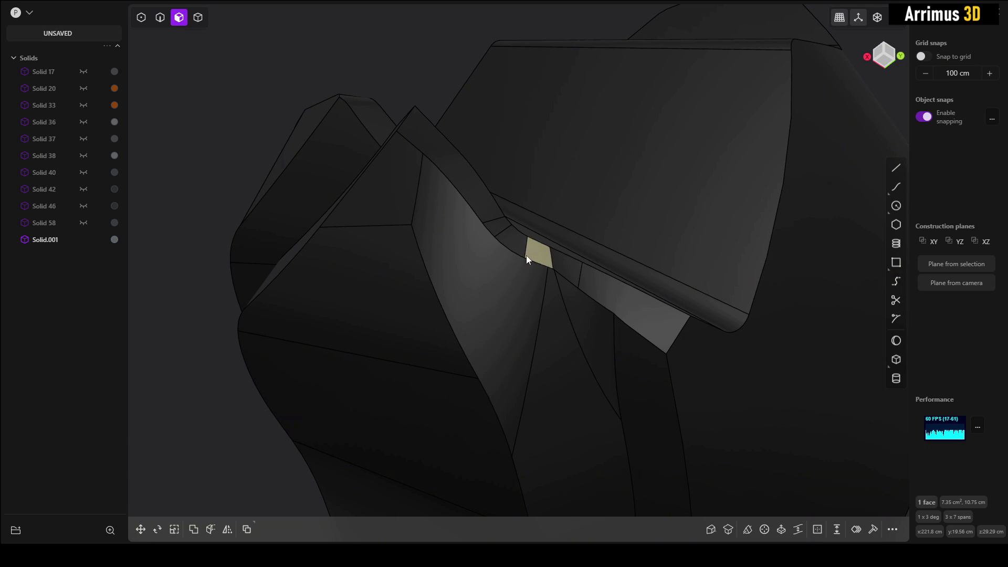
key("Delete")
left_click(505, 242)
left_click(493, 229)
key("Delete")
Delete the long rim face together with the adjoining curved face, and remove the small face beside them.
left_click(492, 211)
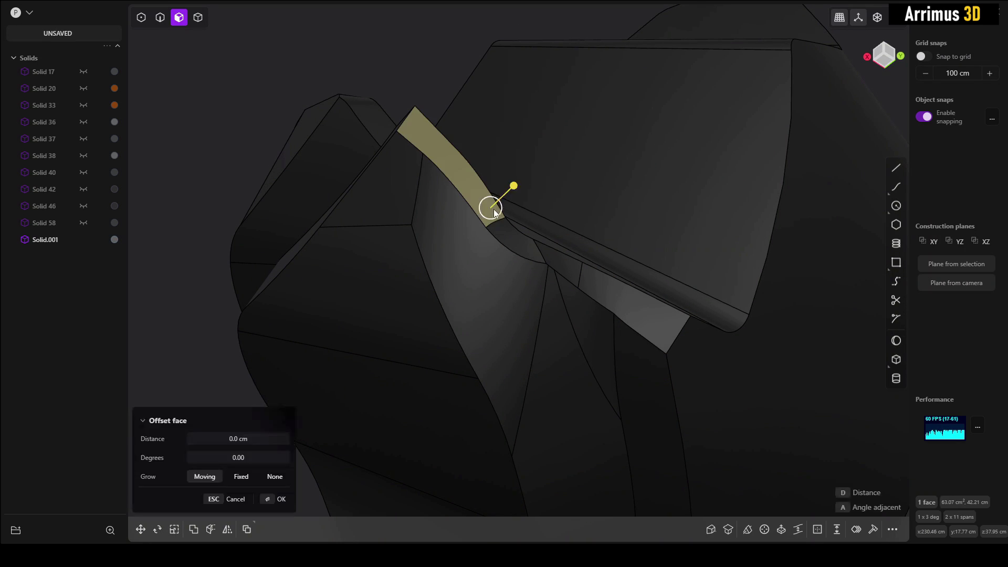
left_click(526, 244)
left_click(562, 261)
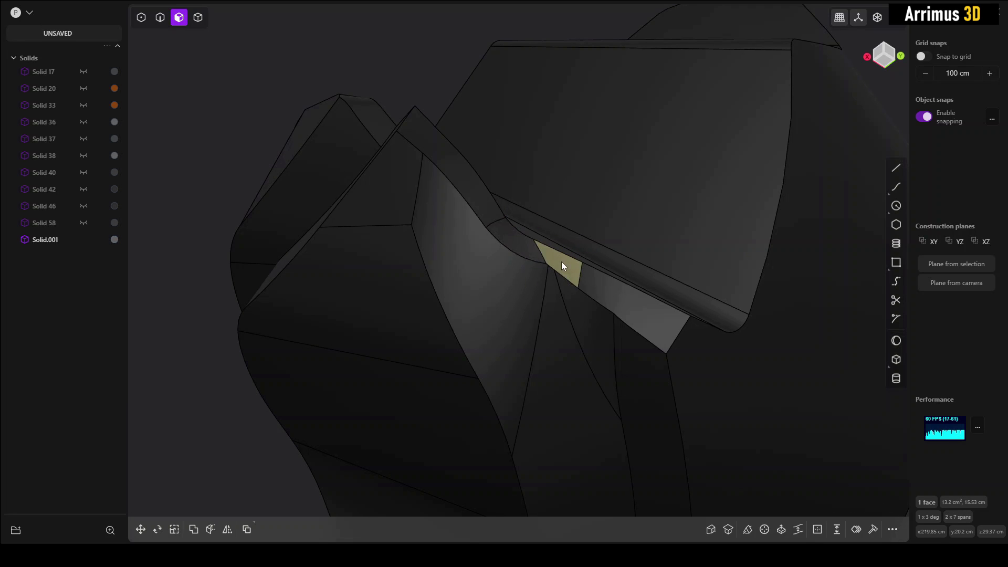
middle_click_drag(562, 261, 520, 252)
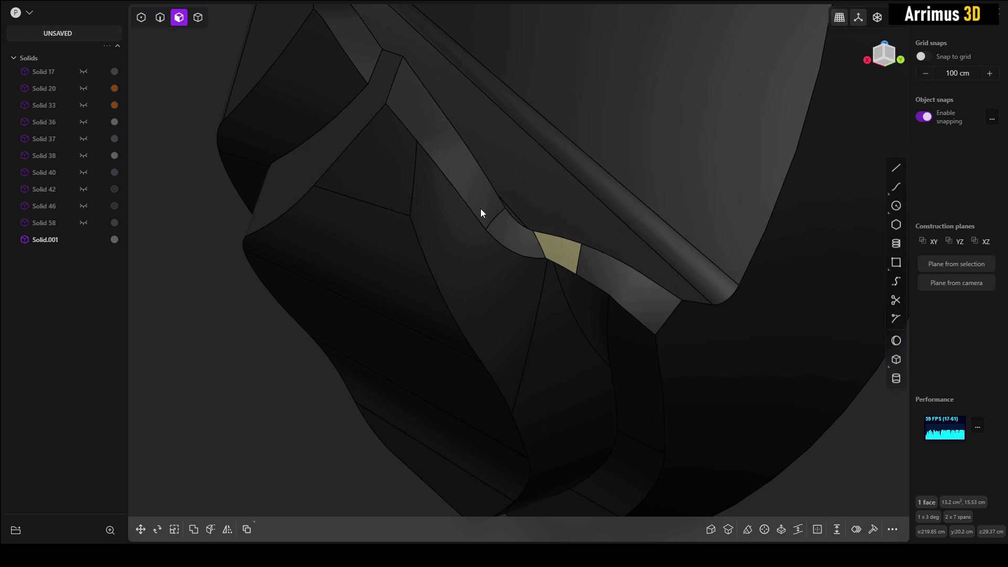
left_click(482, 212)
left_click(508, 232, "shift")
key("Delete")
middle_click_drag(544, 228, 557, 247)
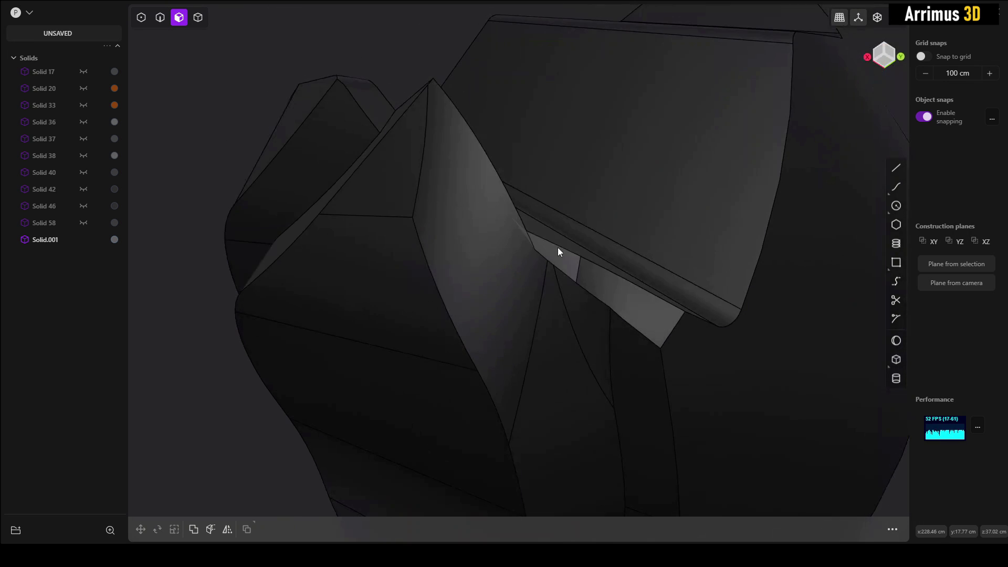
left_click(570, 258)
key("Delete")
Remove the last remaining rim face along the lower edge of the front mask.
left_click(603, 287)
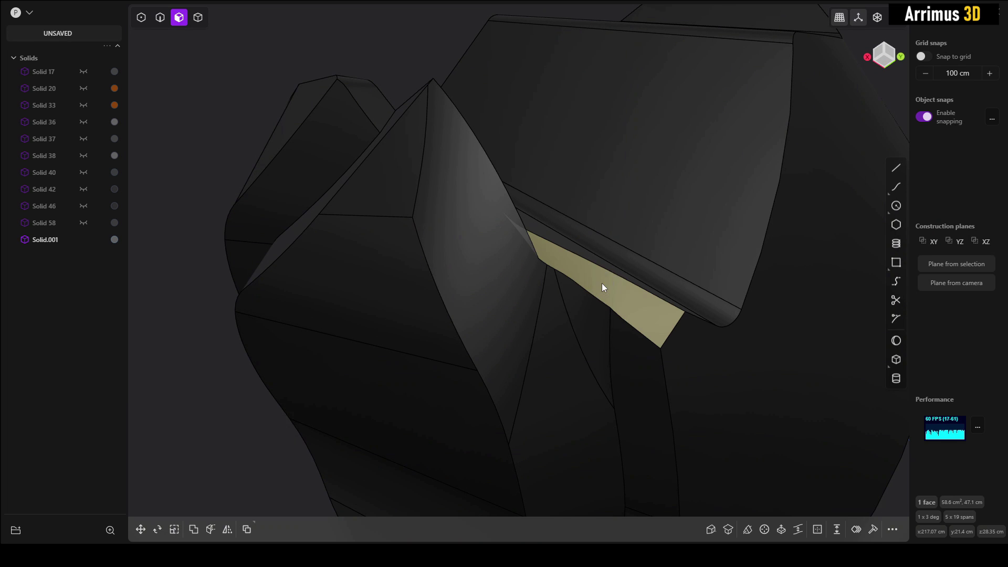
middle_click_drag(557, 269, 524, 266)
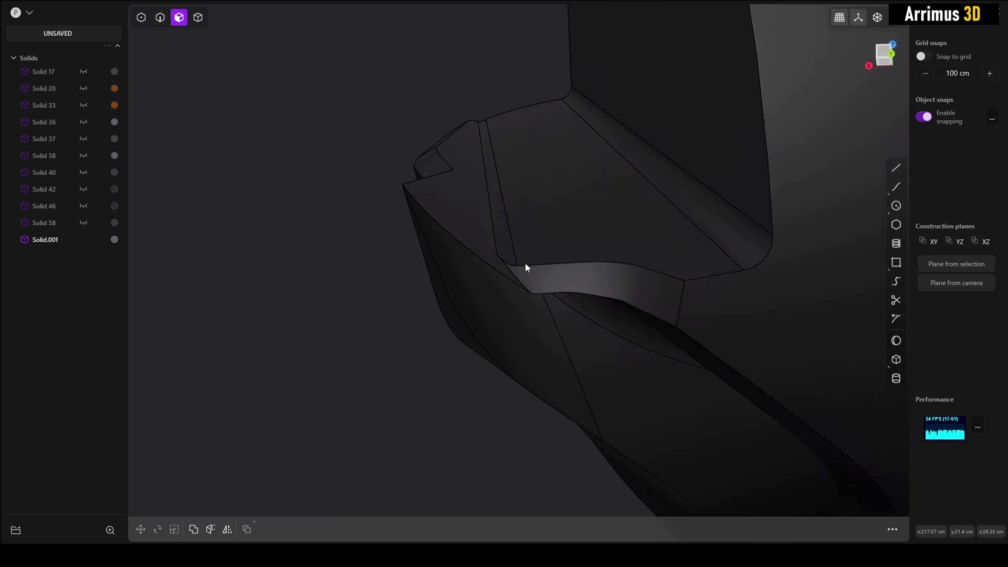
left_click(581, 273)
key("o")
key("Escape")
middle_click_drag(578, 288, 458, 266)
key("Escape")
left_click(560, 309)
key("o")
key("Escape")
left_click(505, 265, "shift")
key("o")
key("Escape")
key("Escape")
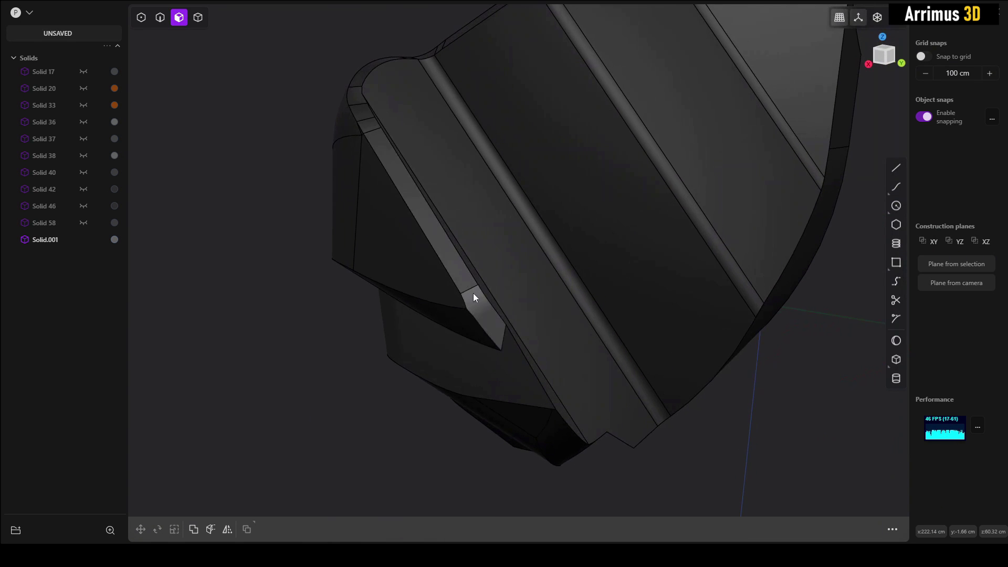
Delete the straight rim strip above the front mask, consisting of the long face and its three small neighbours.
left_click(473, 293)
left_click(446, 254, "shift")
middle_click_drag(450, 240, 434, 220)
left_click(437, 194, "shift")
left_click(426, 180, "shift")
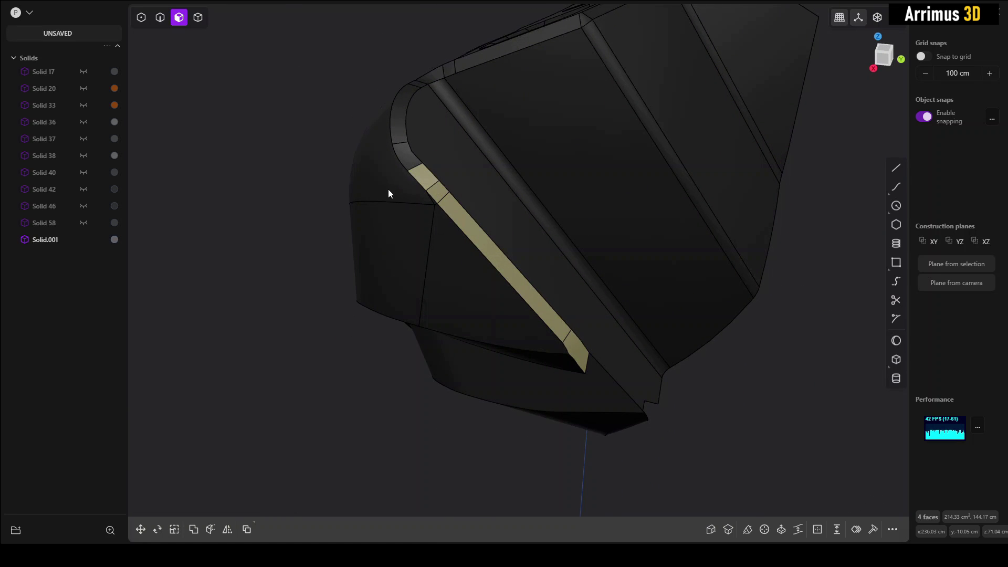
left_click(302, 184)
middle_click_drag(301, 184, 440, 257)
Delete the small rim faces around the rounded corner one at a time.
left_click(403, 159)
key("Delete")
left_click(396, 204)
key("Delete")
middle_click_drag(397, 203, 373, 144)
left_click(345, 124)
key("Escape")
middle_click_drag(353, 104, 362, 157)
left_click(387, 162)
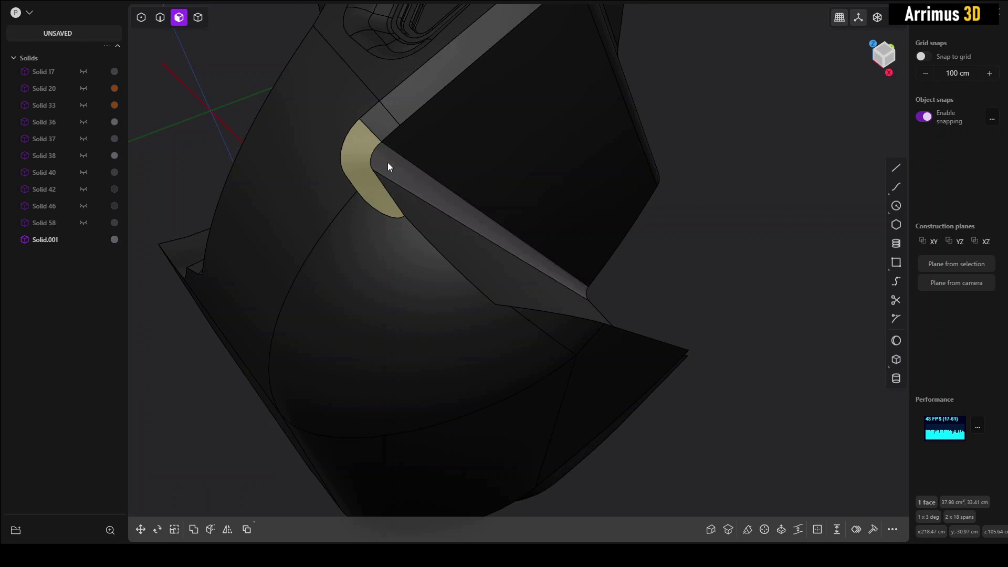
left_click(380, 129)
double_click(362, 151)
key("Escape")
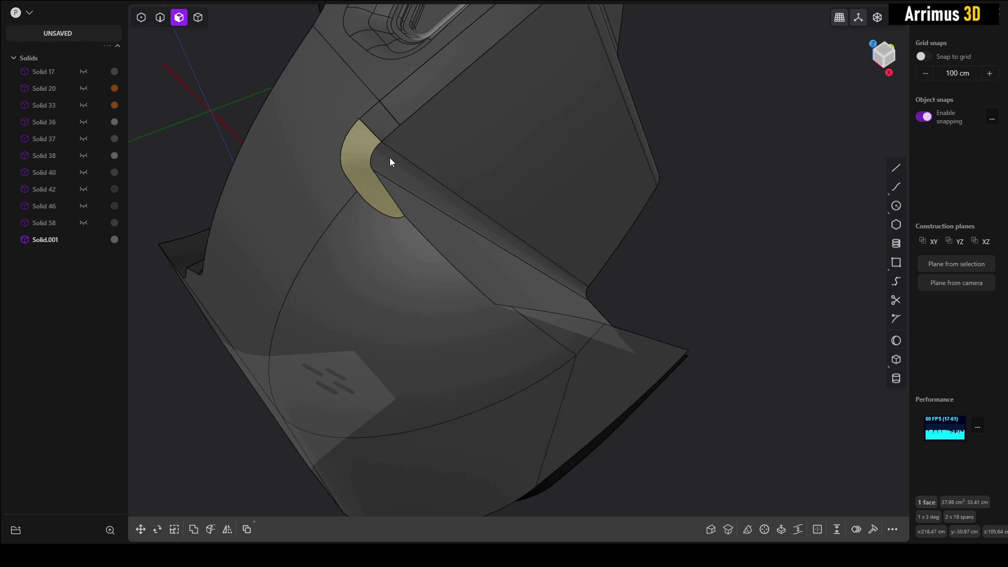
middle_click_drag(390, 158, 430, 168)
key("Escape")
left_click(382, 155)
left_click(383, 118, "shift")
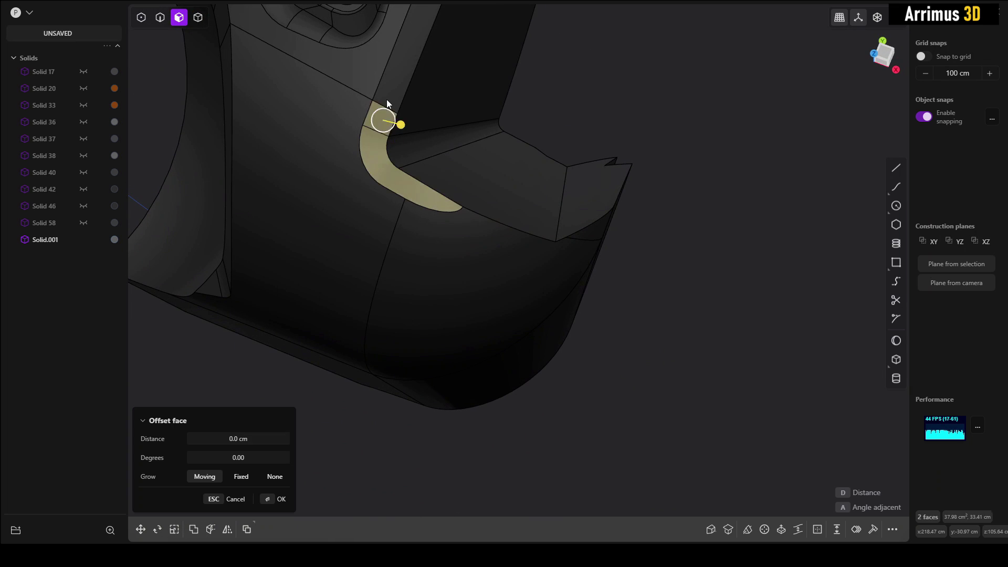
left_click(395, 86, "shift")
key("Escape")
Delete the two adjacent small rim faces at the upper corner of the side opening.
middle_click_drag(427, 268, 415, 79)
left_click(424, 77)
left_click(448, 91, "shift")
key("Delete")
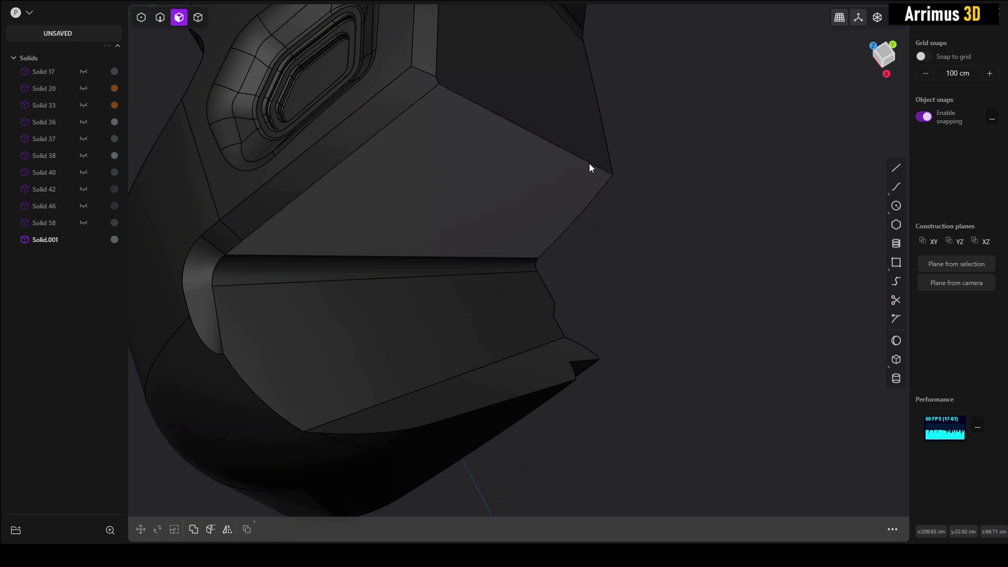
middle_click_drag(589, 163, 480, 159)
left_click(487, 137)
key("Escape")
Delete the long rim face below the side detail together with the small connecting face and the curved corner face.
left_click(479, 163)
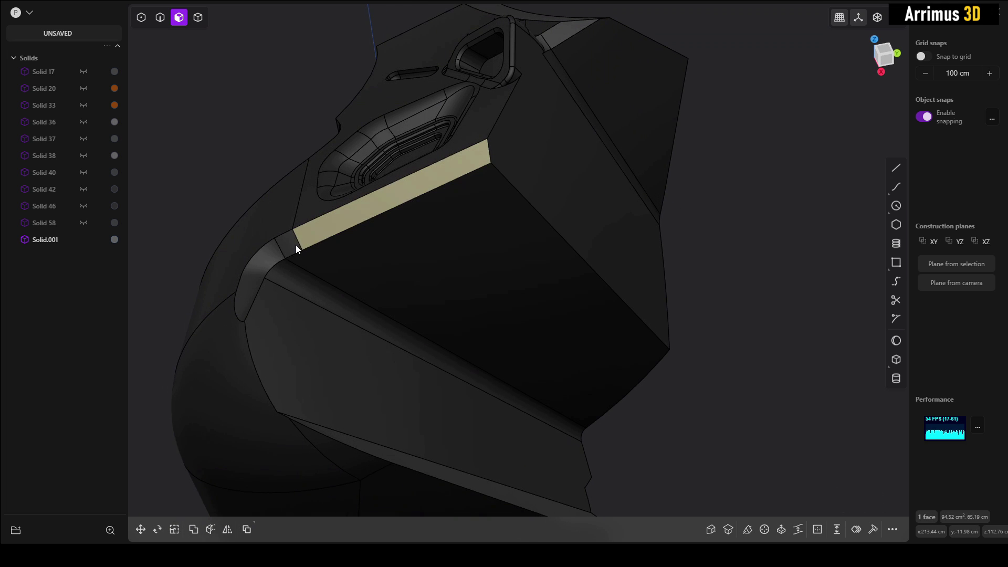
left_click(295, 246, "shift")
left_click(269, 258, "shift")
key("Delete")
Select all seven faces of the protruding front mask block, including its side walls and underside.
mouse_move(306, 263)
middle_mouse_down()
mouse_move(395, 222)
mouse_move(383, 173)
mouse_move(405, 202)
middle_mouse_up()
middle_click_drag(454, 315, 649, 277)
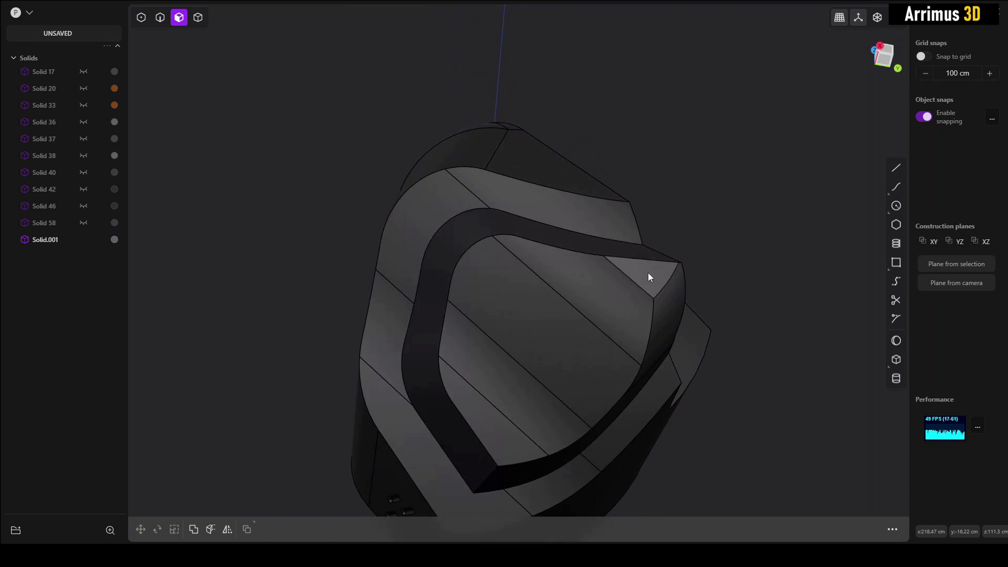
middle_click_drag(669, 317, 600, 235)
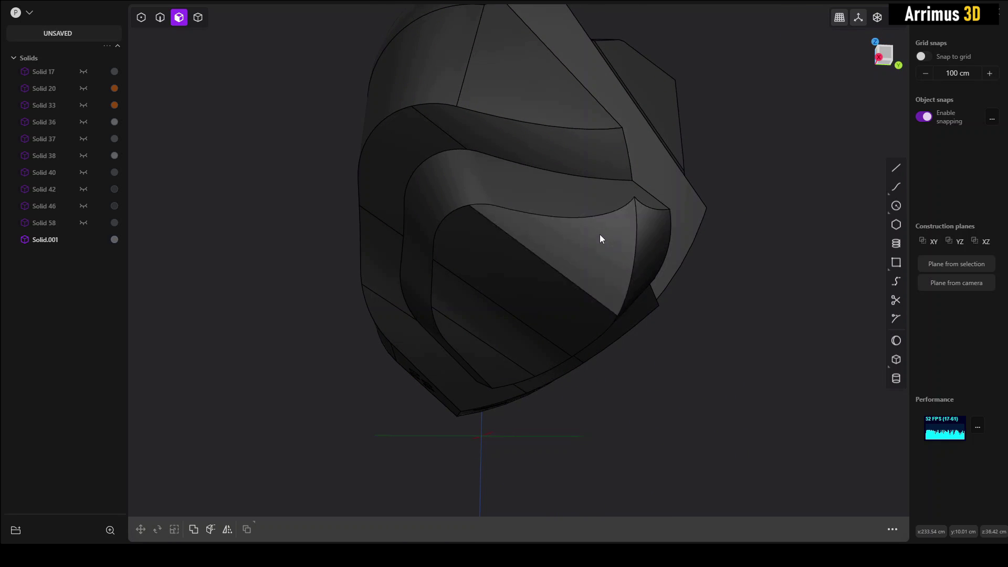
left_click(600, 235)
left_click(537, 278, "shift")
left_click(493, 321, "shift")
left_click(480, 351, "shift")
left_click(557, 183, "shift")
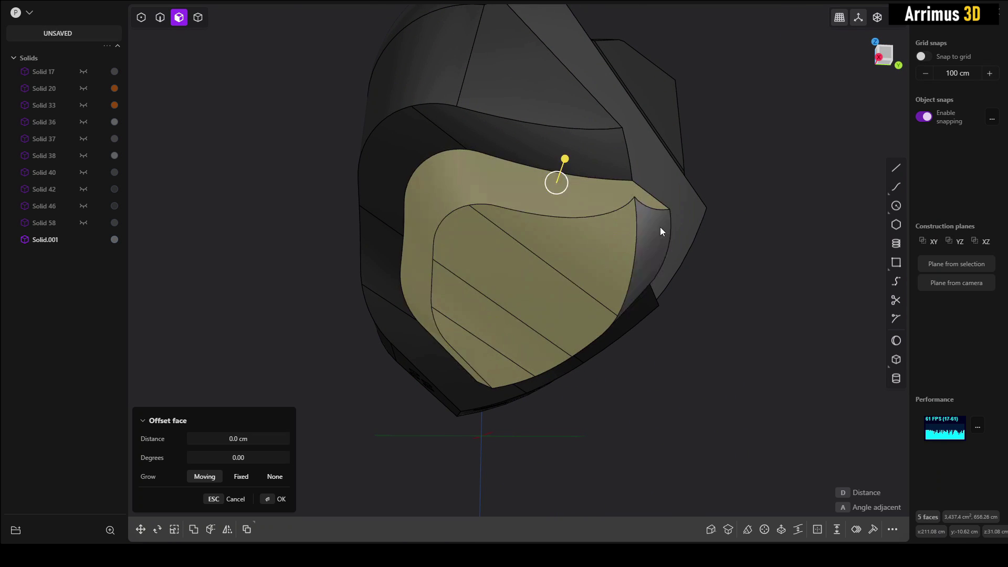
left_click(660, 226, "shift")
middle_click_drag(624, 218, 641, 190)
left_click(604, 351, "shift")
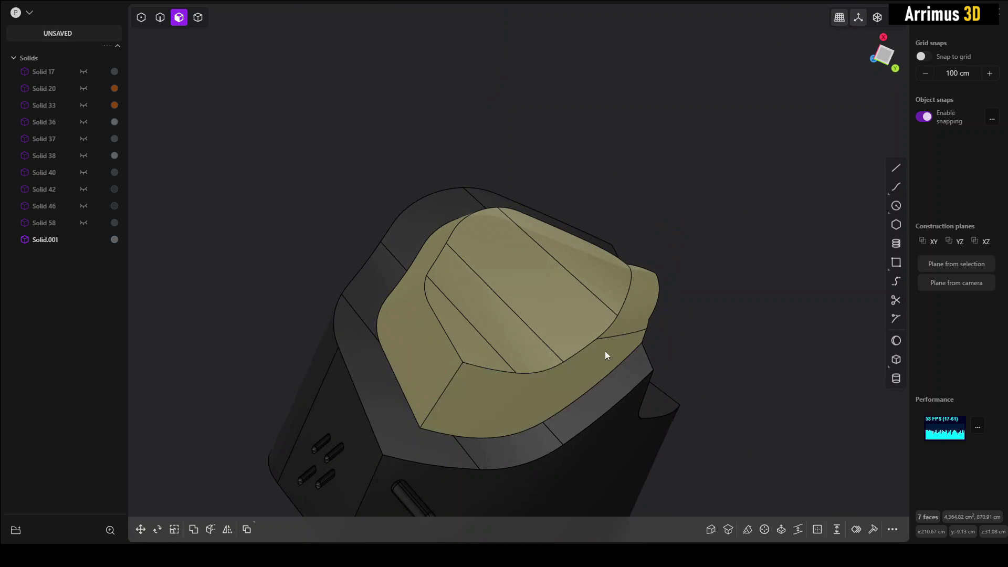
middle_click_drag(605, 351, 574, 141)
Try to cut the helmet solid using the band faces around the front mask as cutters.
key("4")
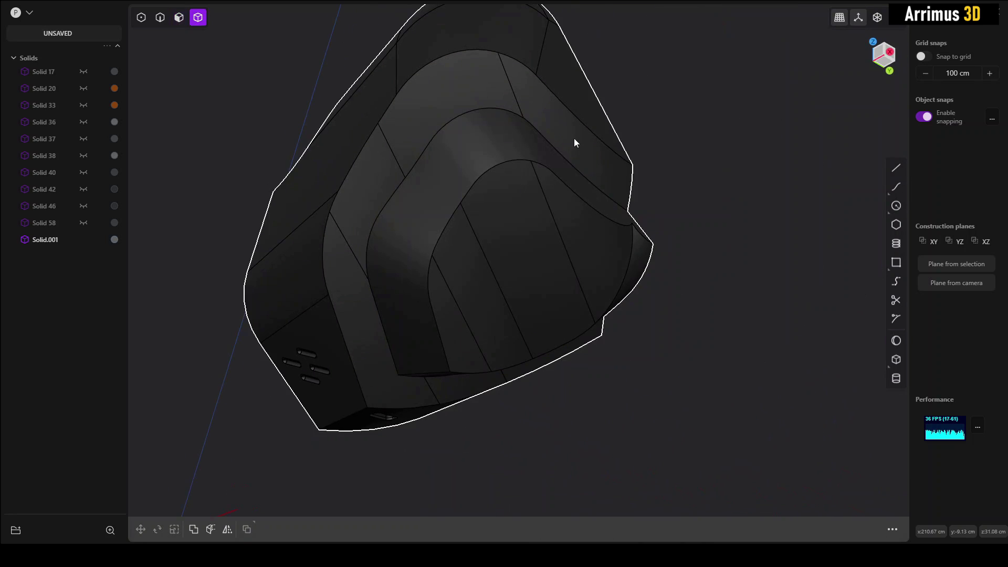
left_click(576, 138)
key("c")
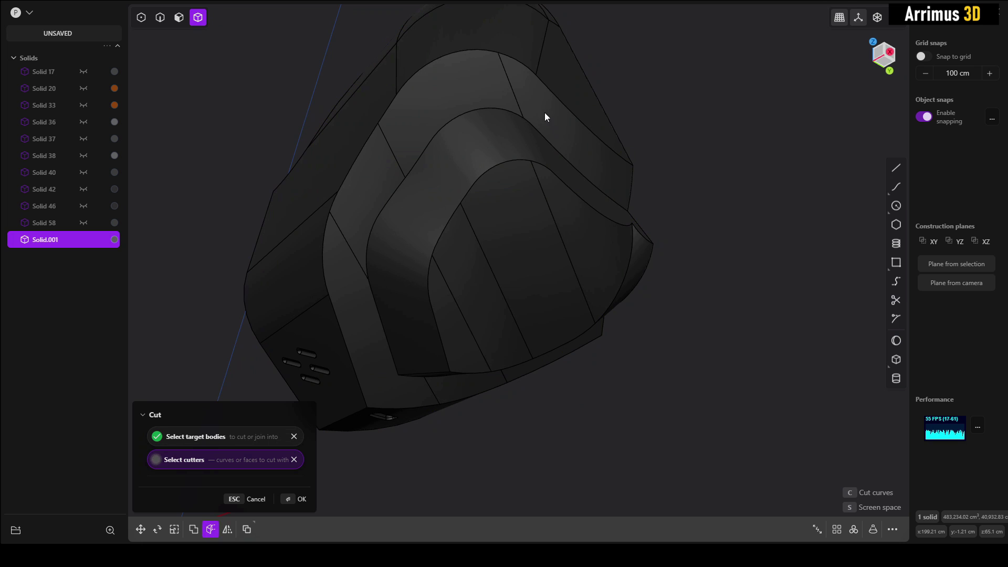
left_click(544, 98)
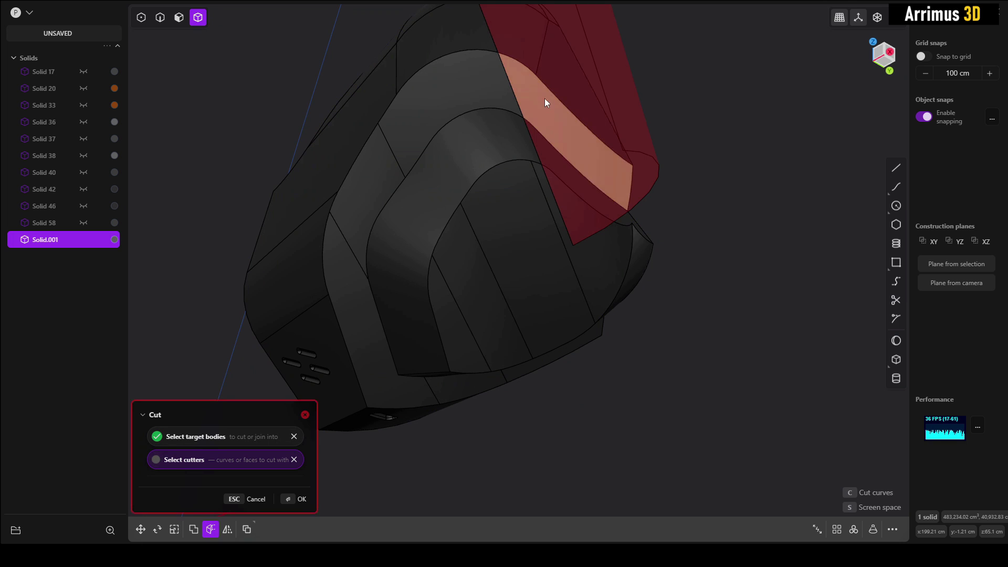
left_click(440, 99)
left_click(369, 208)
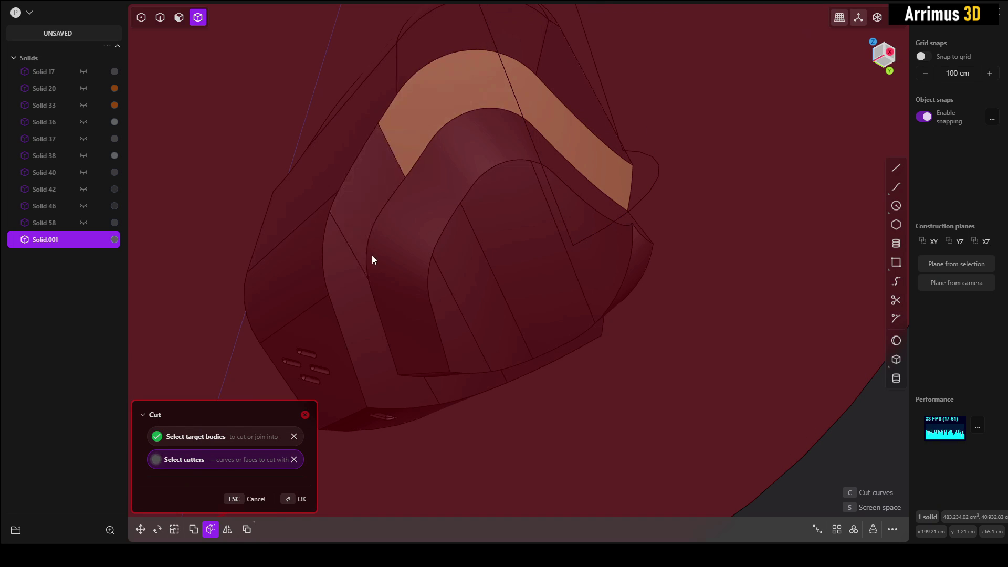
left_click(359, 300)
key("Return")
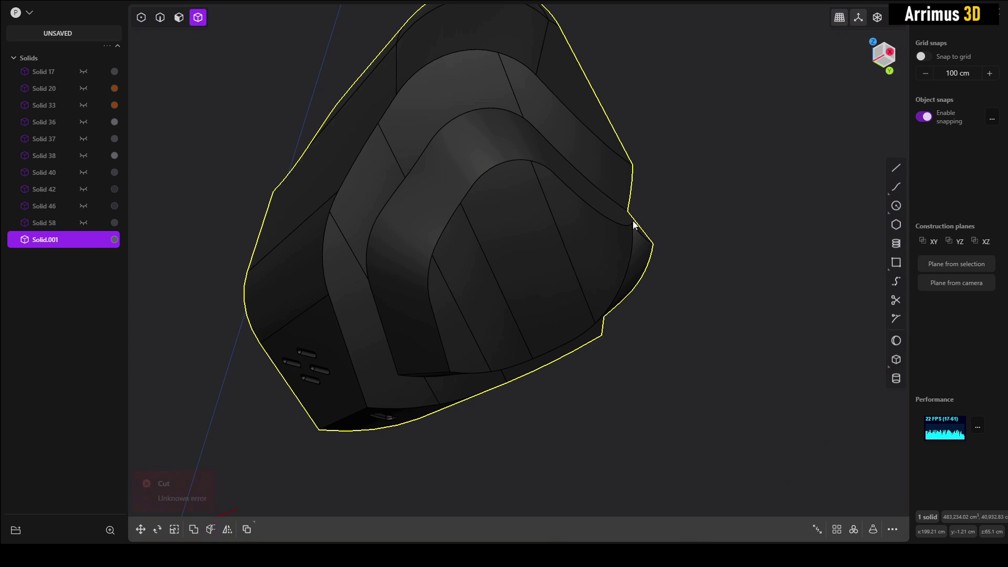
key("Escape")
Select the four band faces running around the top and side of the front mask base.
middle_click_drag(574, 222, 610, 278)
middle_click_drag(544, 124, 579, 124)
key("3")
left_click(579, 124)
left_click(518, 113, "shift")
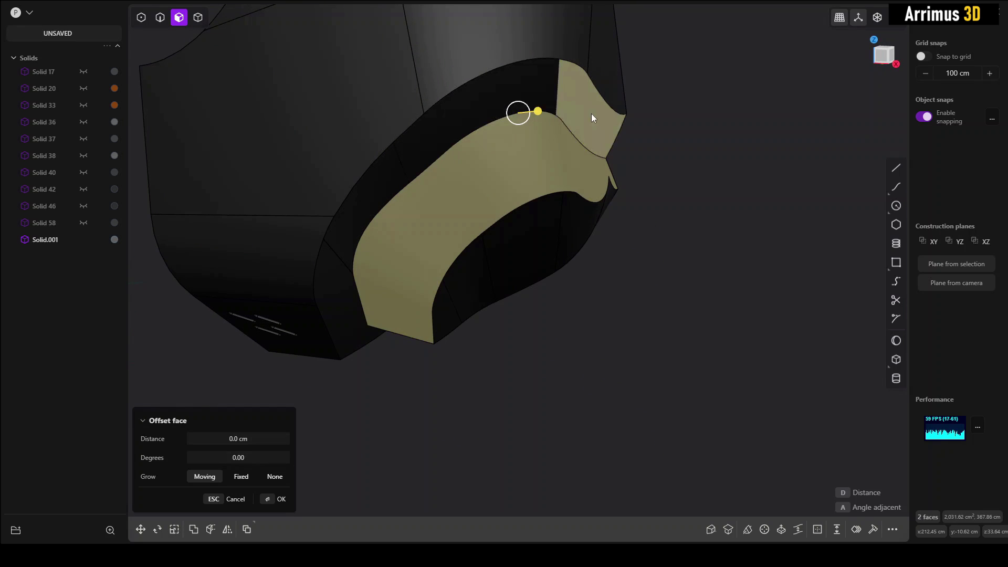
left_click(590, 112)
left_click(482, 109, "shift")
left_click(388, 196, "shift")
left_click(335, 272, "shift")
middle_click_drag(463, 234, 465, 178)
key("shift+d")
key("ctrl+d")
middle_click_drag(528, 183, 626, 185)
key("ctrl+z")
Add the two band faces underneath, duplicate the whole band as a separate sheet and isolate it.
left_click(471, 376, "shift")
left_click(539, 365, "shift")
key("ctrl+d")
key("slash")
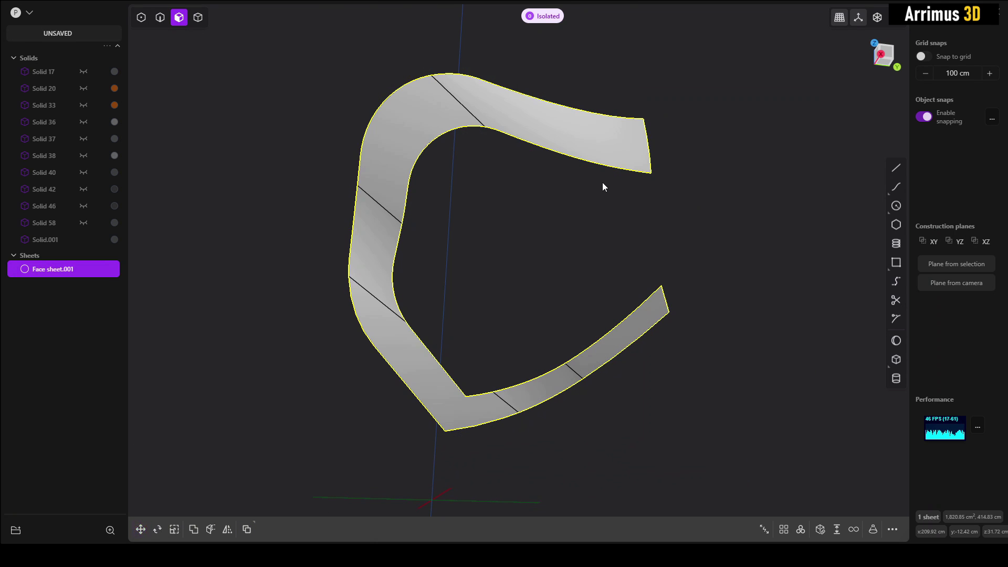
Delete the edges along the band sheet's inner boundary so its faces extend across the opening.
left_click(653, 200)
key("2")
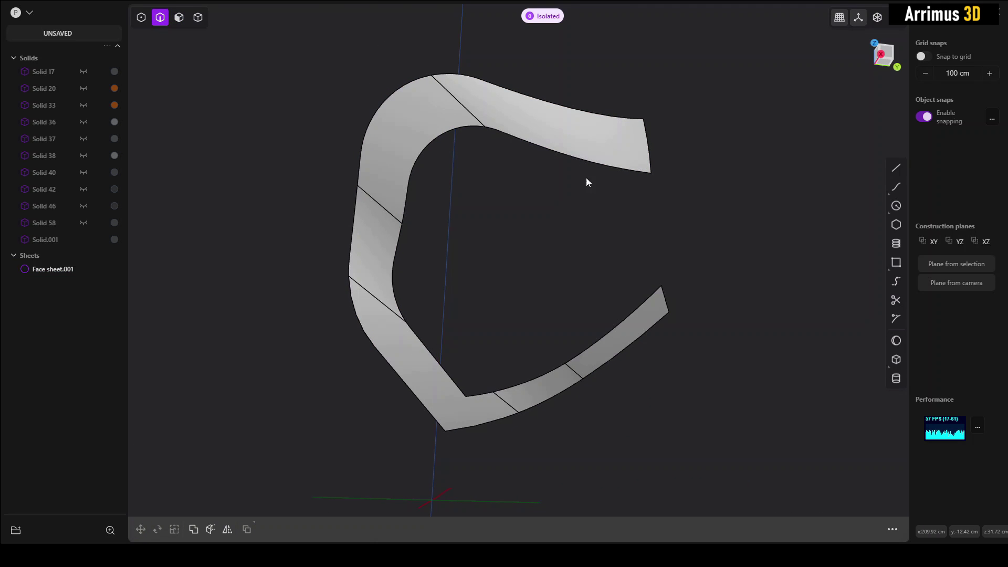
left_click(588, 162)
key("e")
left_click(439, 136, "shift")
left_click(396, 266, "shift")
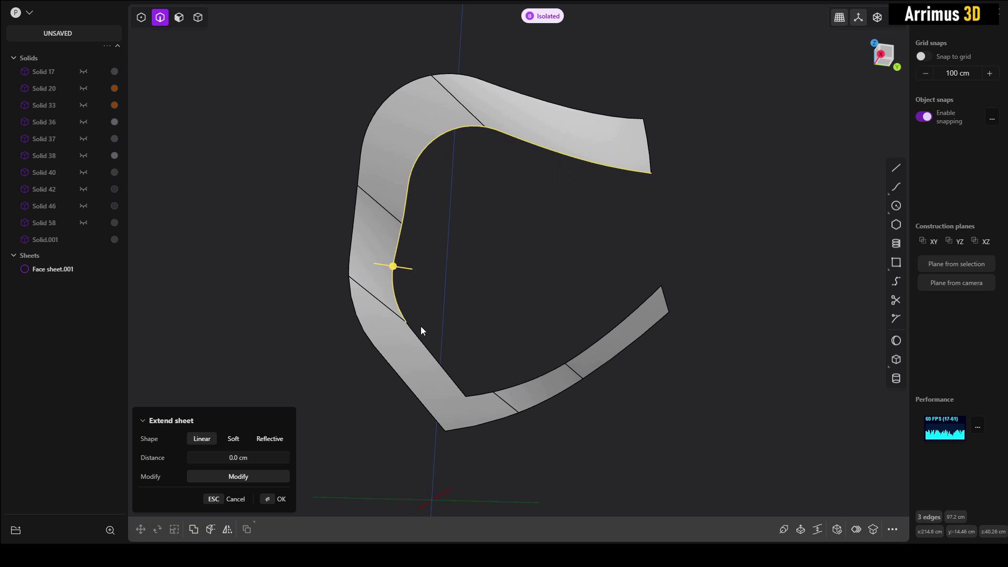
left_click(414, 331, "shift")
left_click(480, 394, "shift")
left_click(458, 391, "shift")
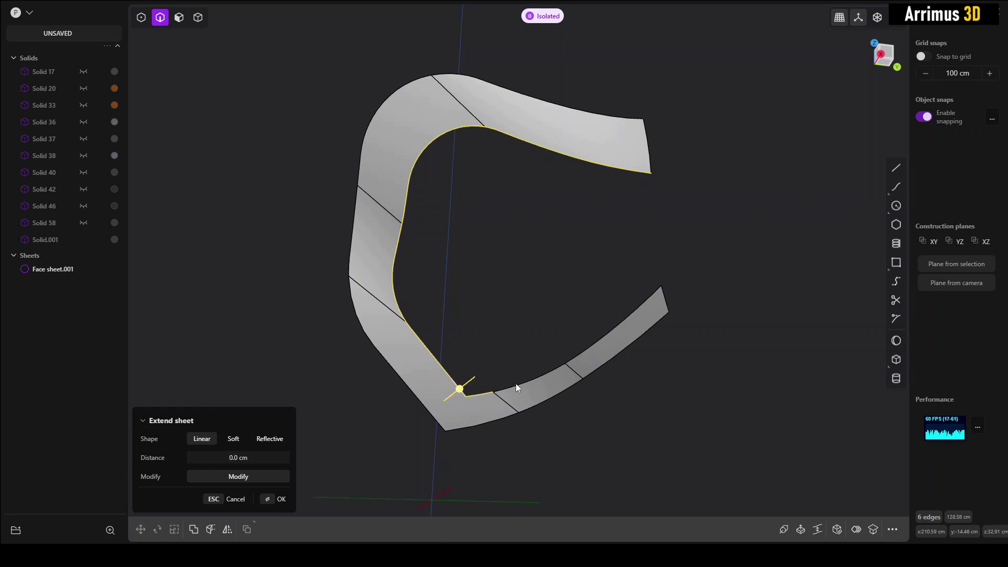
left_click(516, 385, "shift")
left_click(589, 346, "shift")
key("Delete")
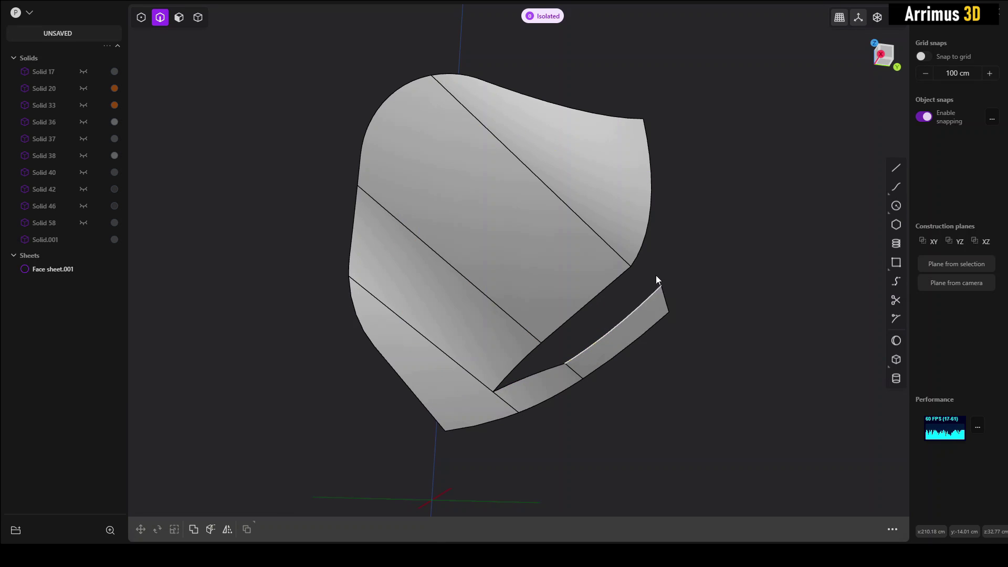
key("ctrl+z")
key("Return")
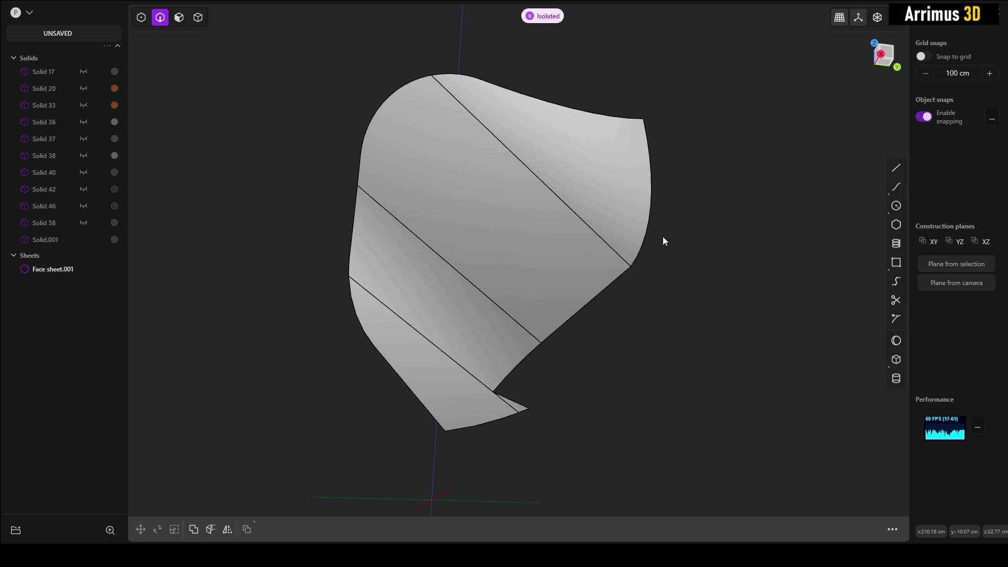
Undo the edge deletion and delete the same inner boundary edges again.
key("ctrl+z")
scroll(646, 357, "up", 3)
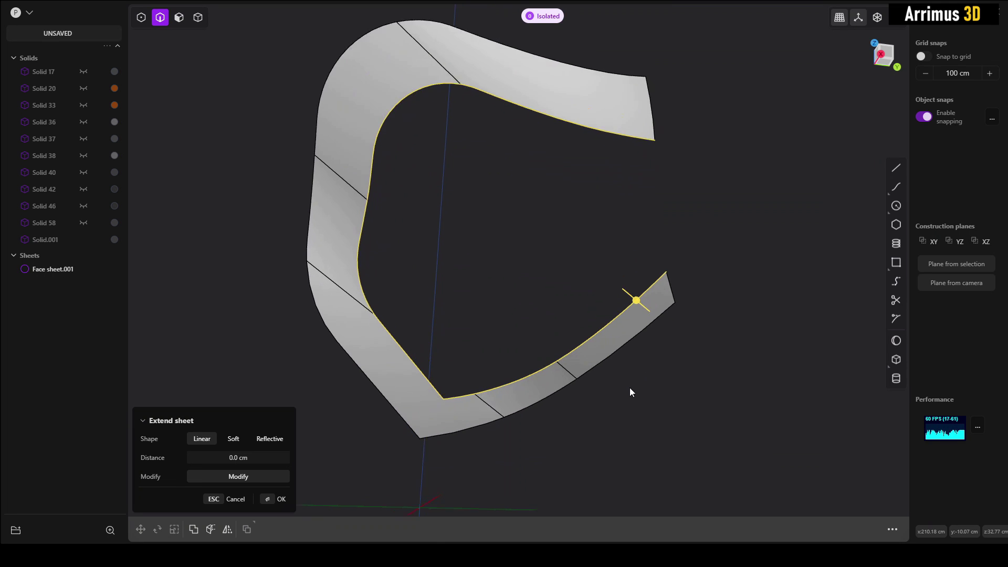
middle_click_drag(607, 355, 614, 423)
key("Return")
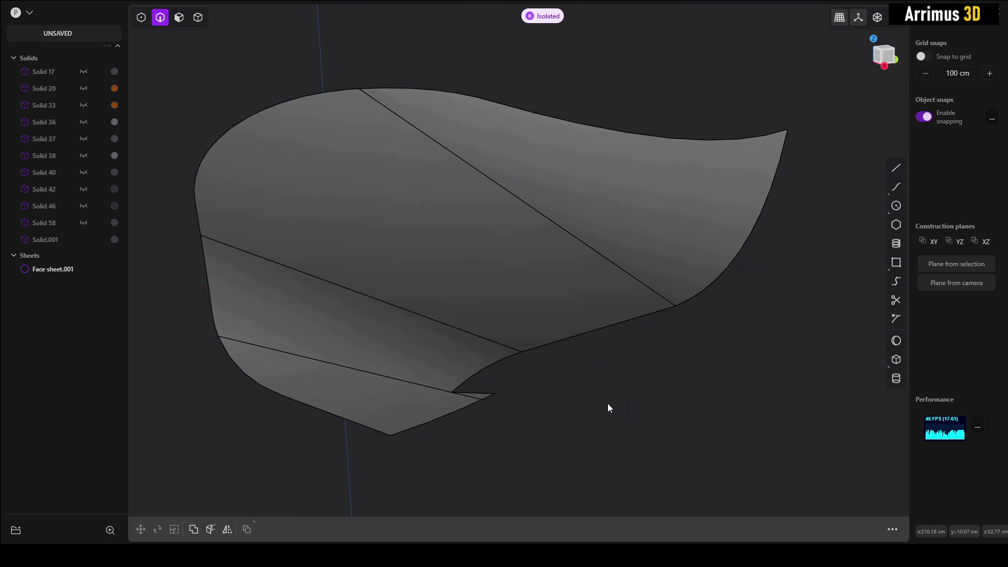
middle_click_drag(569, 363, 573, 265)
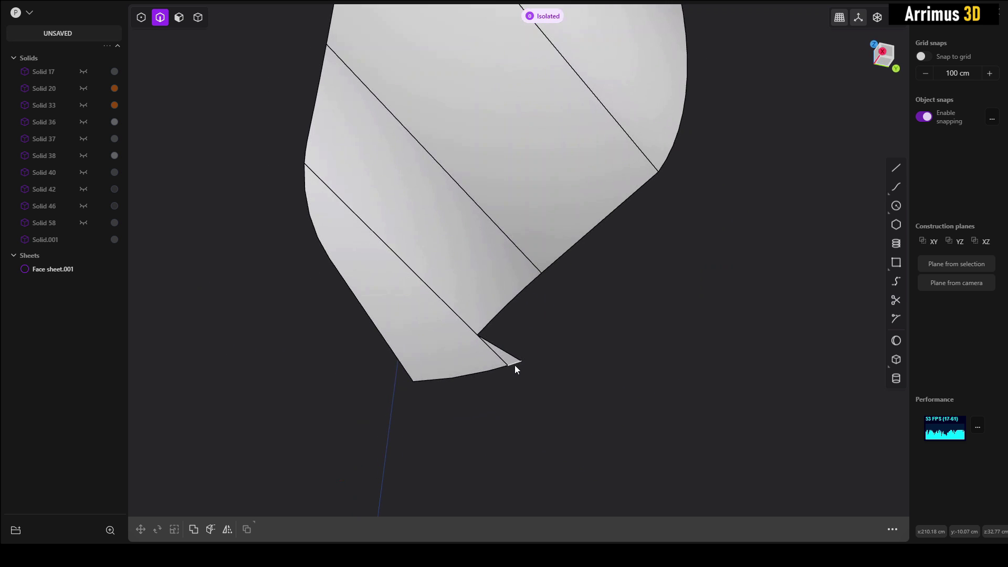
Try to remove the edges at the sheet's overhanging bottom tip and undo the attempts.
left_click(513, 364)
key("shift+e")
key("ctrl+z")
key("ctrl+z")
key("ctrl+z")
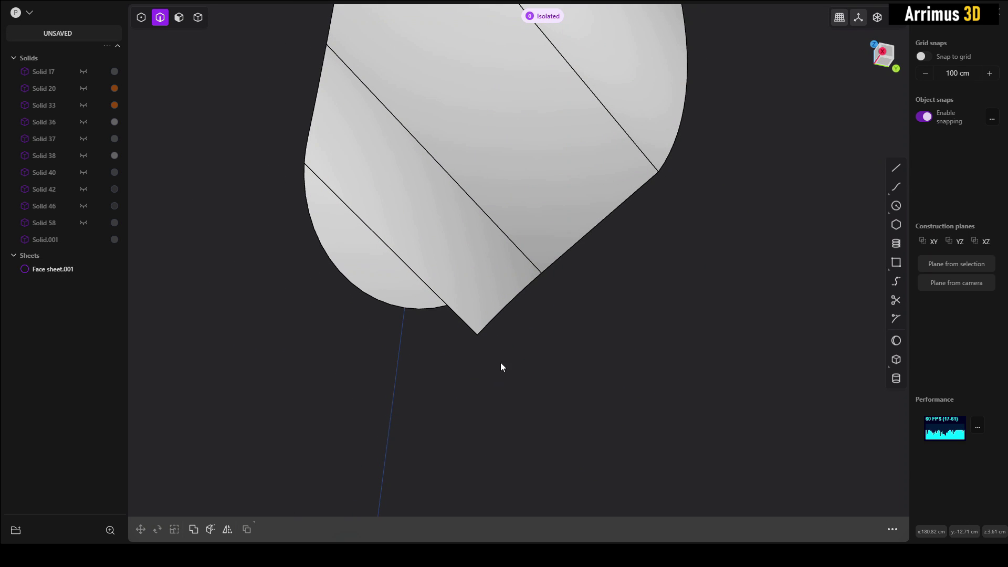
left_click(484, 329)
key("shift+e")
key("Return")
middle_click_drag(501, 335, 581, 300, "shift")
key("shift+e")
key("Return")
Compare the filled sheet with the whole helmet and isolate the sheet again.
left_click(517, 346)
key("slash")
key("4")
left_click(444, 150)
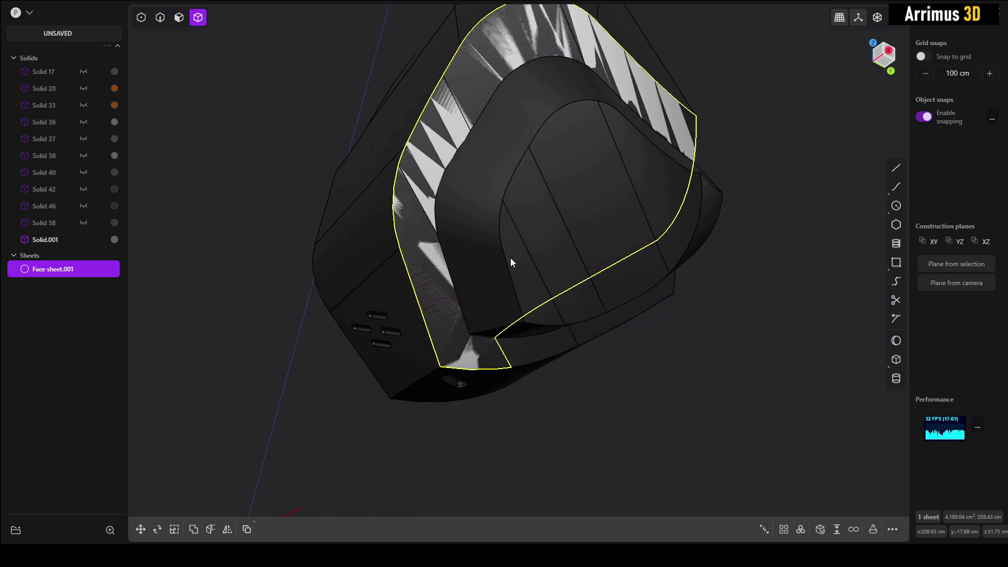
mouse_move(517, 247)
middle_mouse_down()
mouse_move(555, 261)
mouse_move(529, 256)
mouse_move(511, 270)
mouse_move(519, 259)
middle_mouse_up()
key("slash")
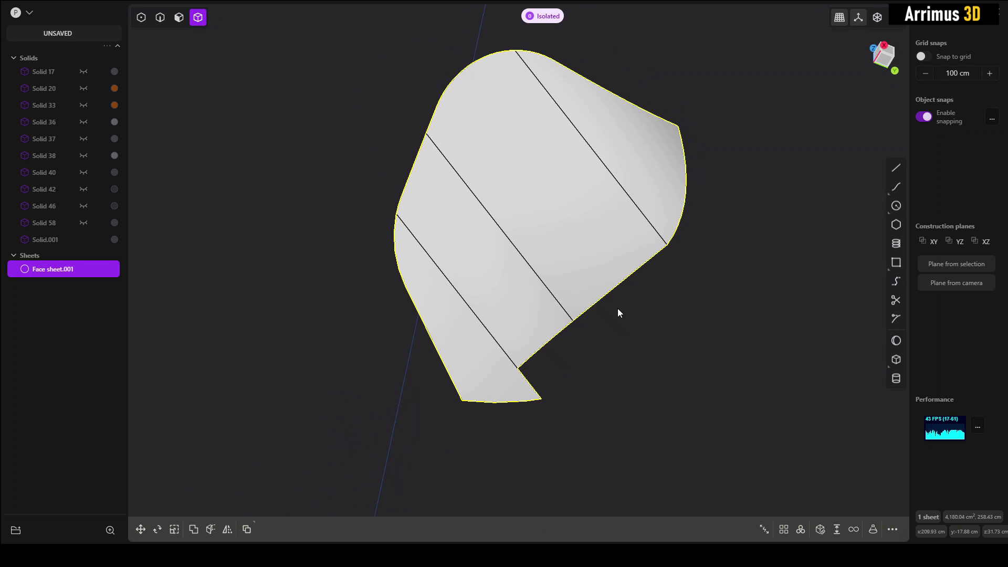
key("2")
key("shift+e")
key("Escape")
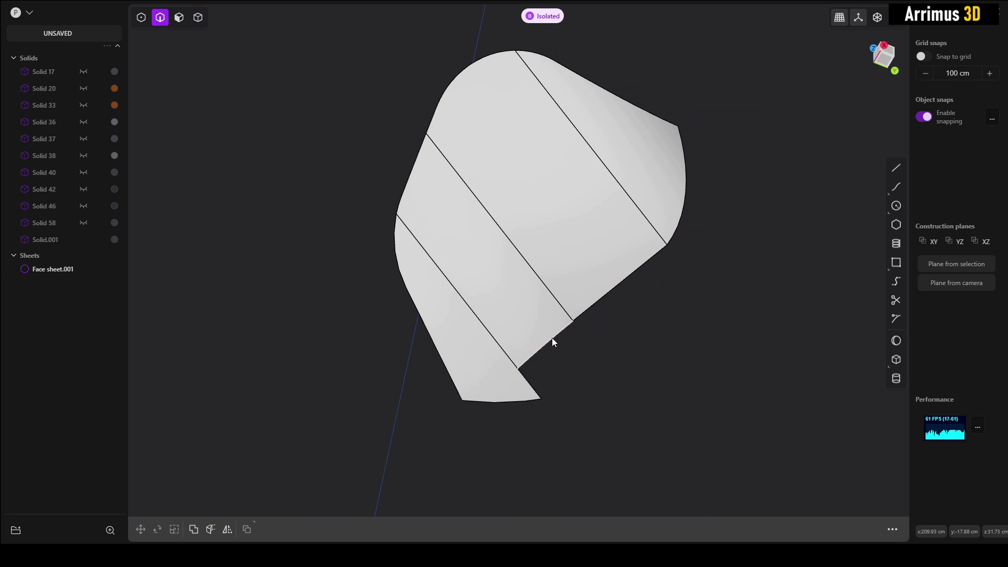
left_click(552, 338)
key("shift+e")
left_click(618, 293, "shift")
key("Escape")
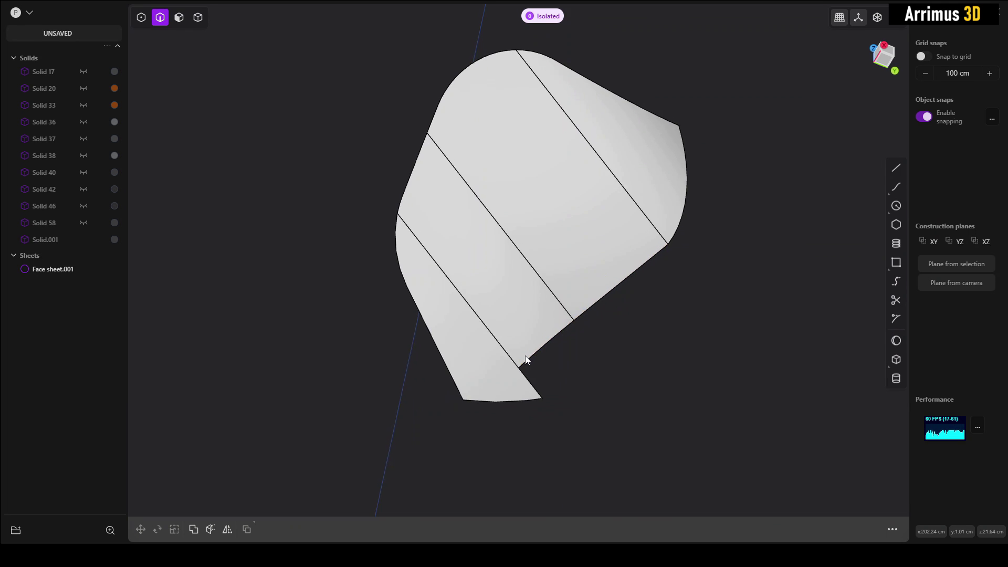
Split the sheet's bottom face with a straight line from the inner notch corner to the bottom outer corner.
middle_click_drag(517, 359, 540, 332, "shift")
scroll(540, 332, "up", 1)
scroll(540, 333, "up", 3)
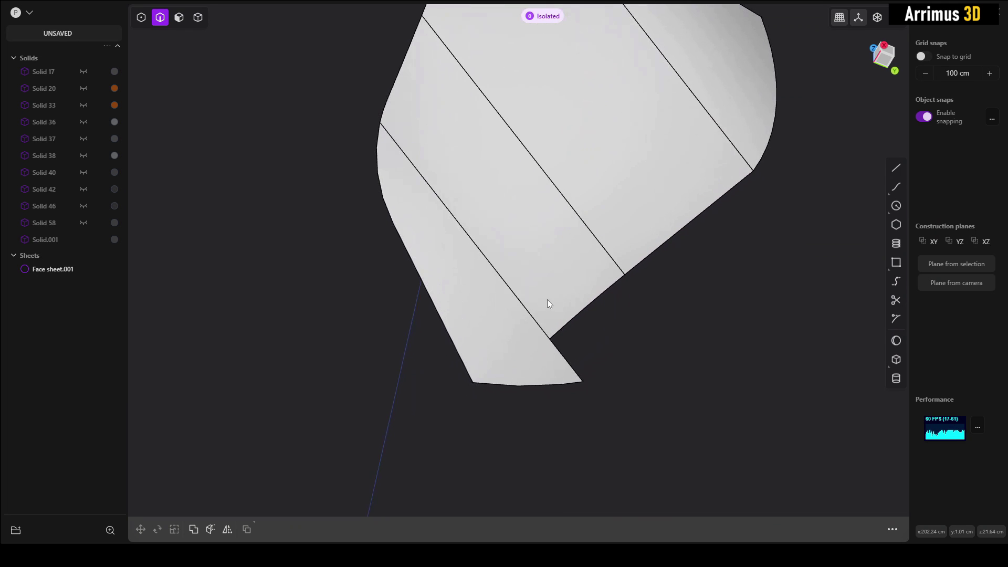
middle_click_drag(808, 208, 804, 214, "shift")
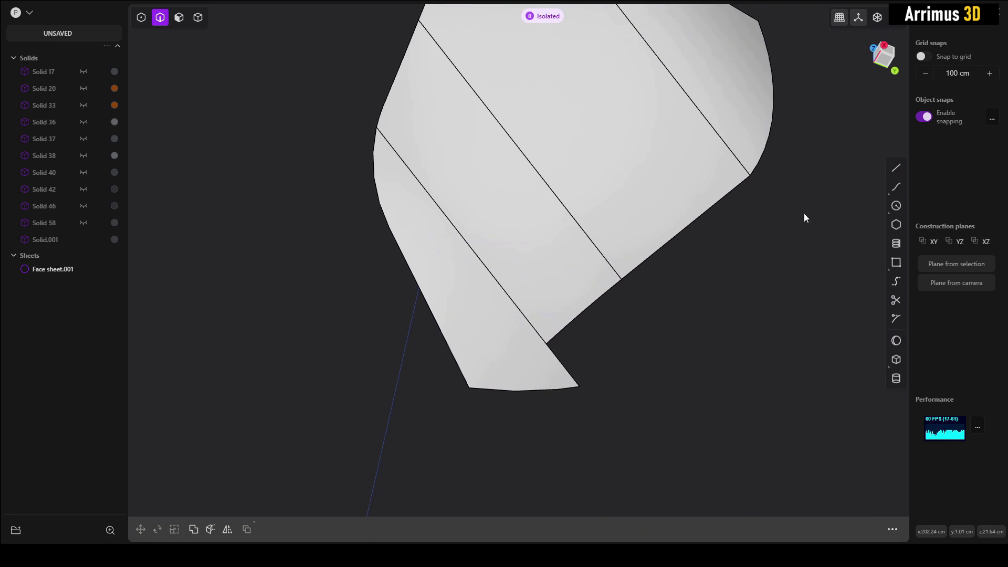
left_click(897, 167)
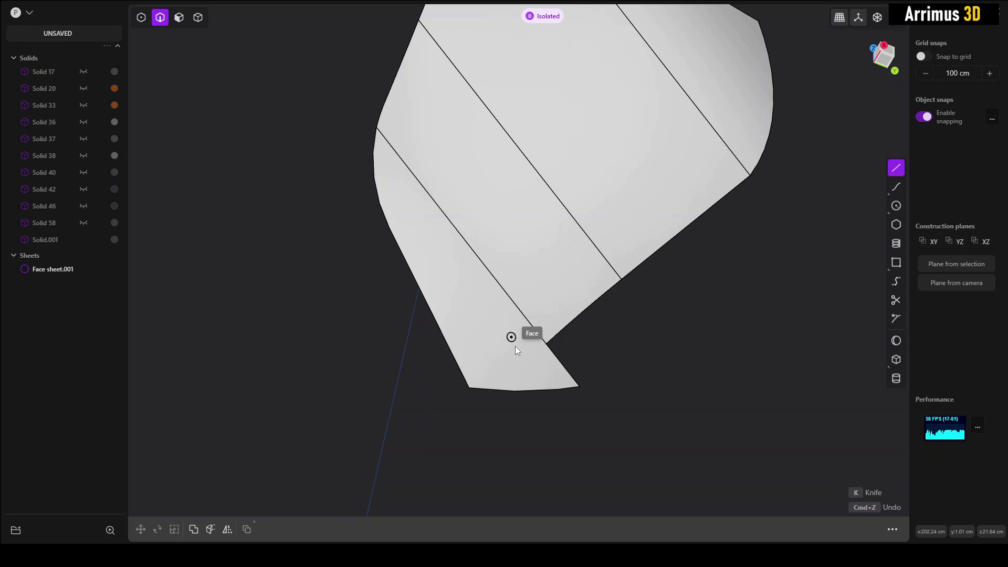
left_click(546, 344)
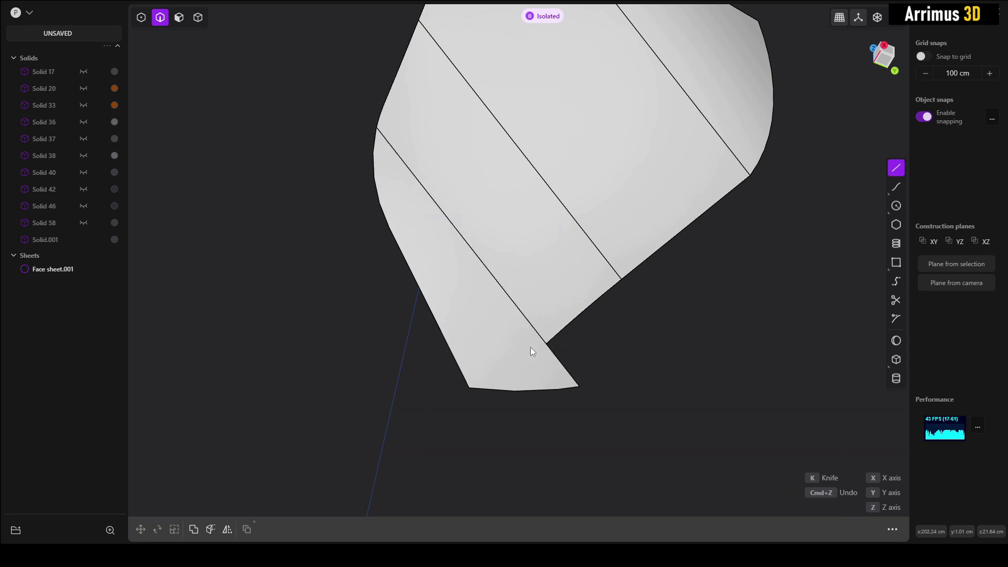
left_click(470, 388)
key("Escape")
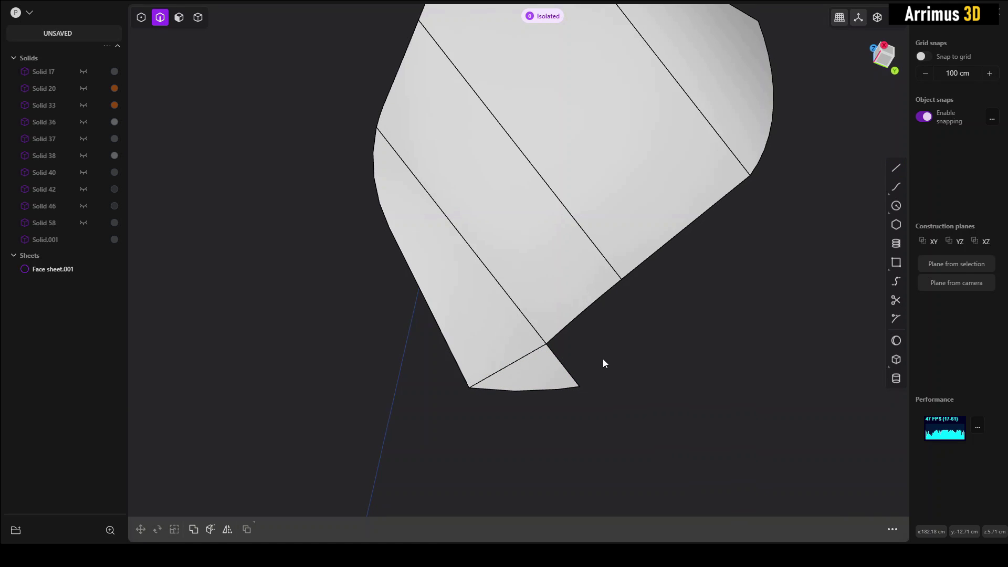
Delete the small triangular piece split off at the sheet's bottom tip.
key("3")
left_click(555, 376)
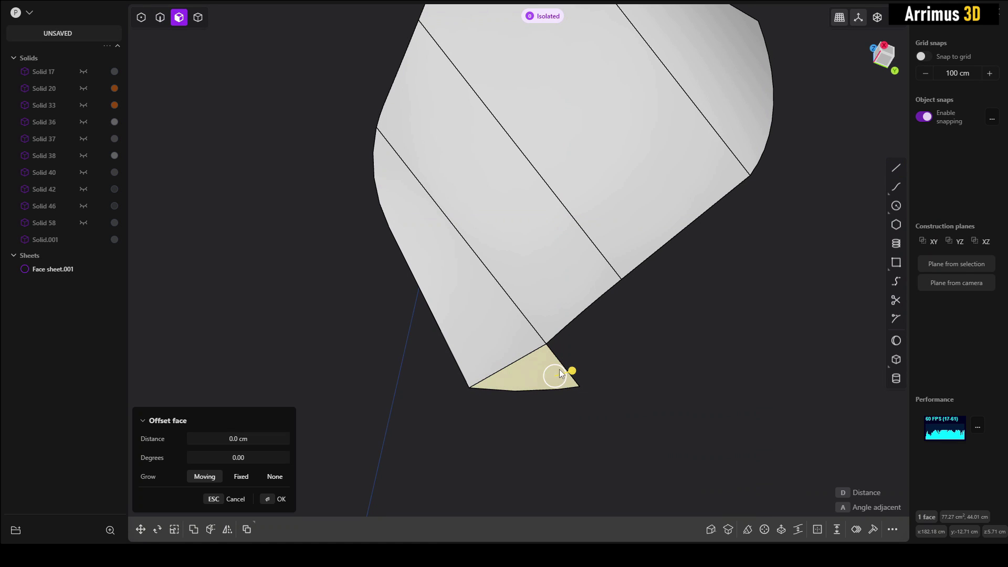
key("Return")
key("Escape")
key("4")
left_click(548, 368)
key("Delete")
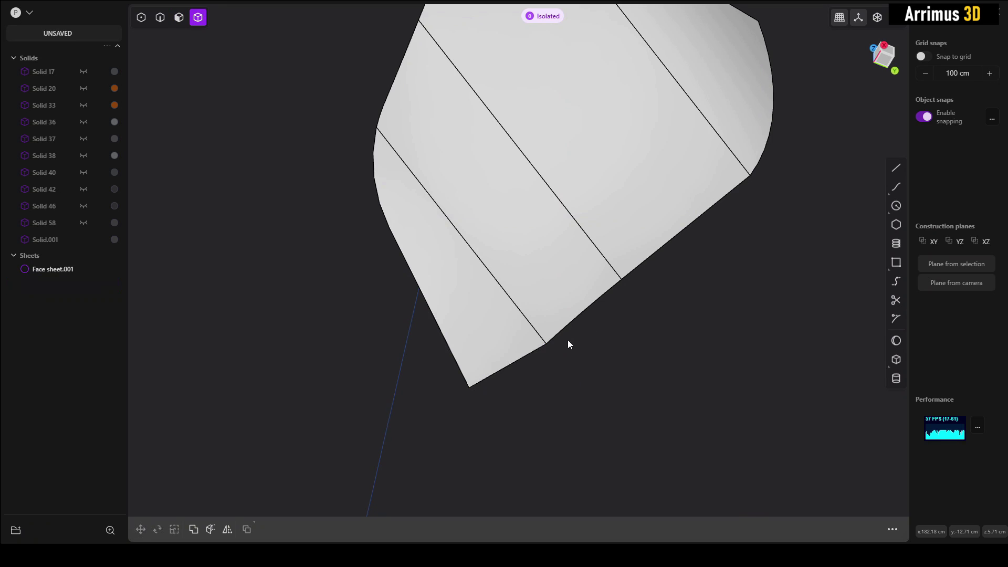
Extend the sheet linearly well past the helmet from its four open edges along the lower side and end with Extend Sheet.
key("2")
left_click(540, 350)
left_click(555, 341, "shift")
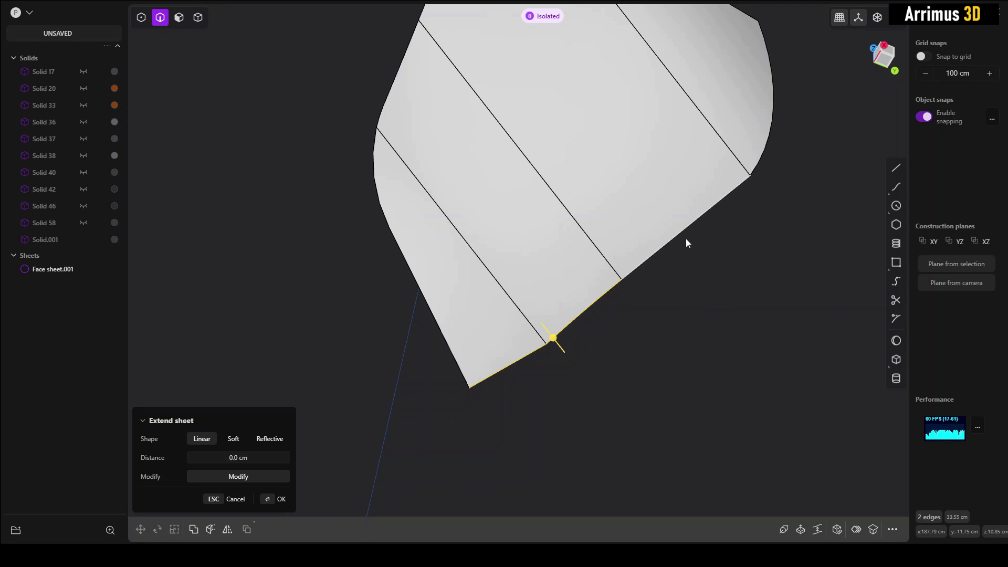
left_click(686, 228, "shift")
left_click(762, 163, "shift")
type("f")
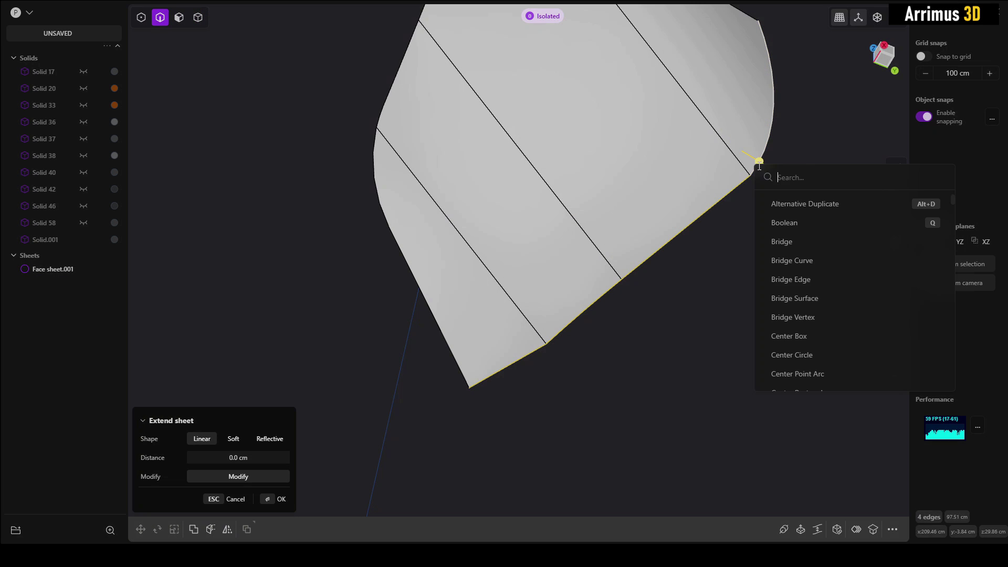
type("exte")
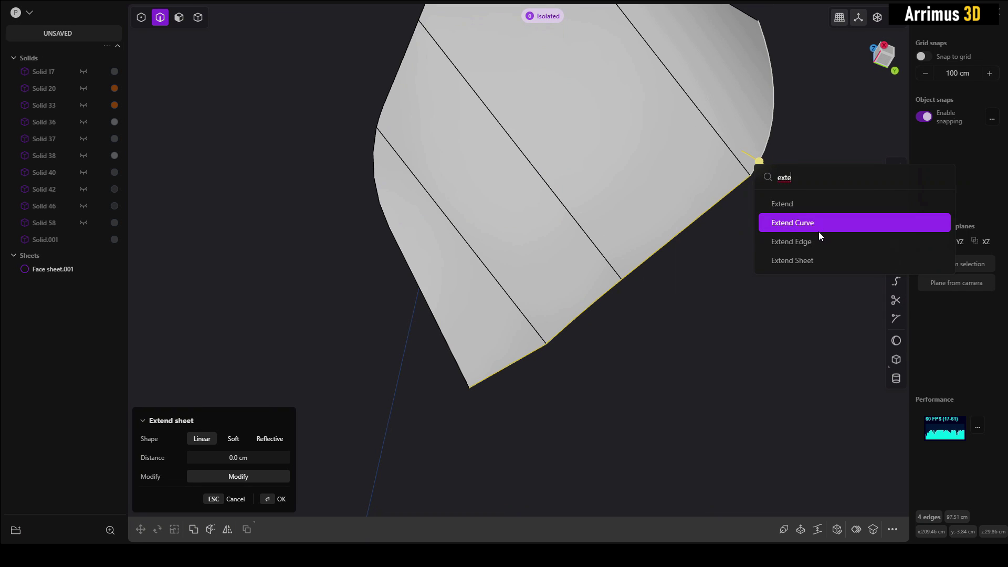
left_click(811, 258)
middle_click_drag(768, 145, 715, 179, "shift")
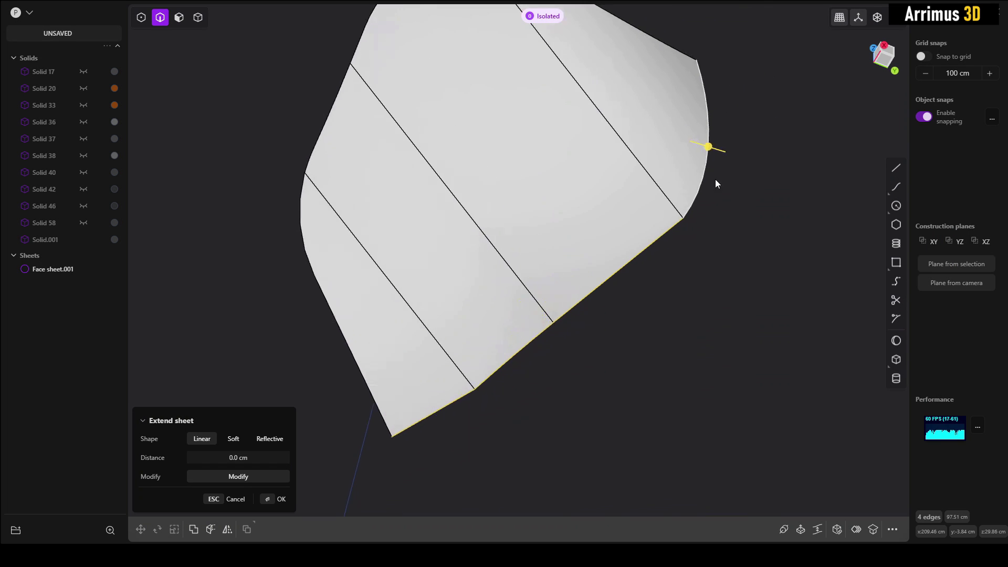
scroll(714, 162, "down", 1)
left_click_drag(711, 140, 815, 92)
scroll(734, 165, "down", 2)
left_click_drag(770, 169, 774, 241)
key("Return")
left_click(785, 269)
key("shift+e")
middle_click_drag(735, 241, 477, 234)
key("Escape")
Leave isolation and cut the helmet solid with the extended sheet using a Boolean difference.
key("slash")
middle_click_drag(520, 270, 645, 270)
key("4")
left_click(642, 174)
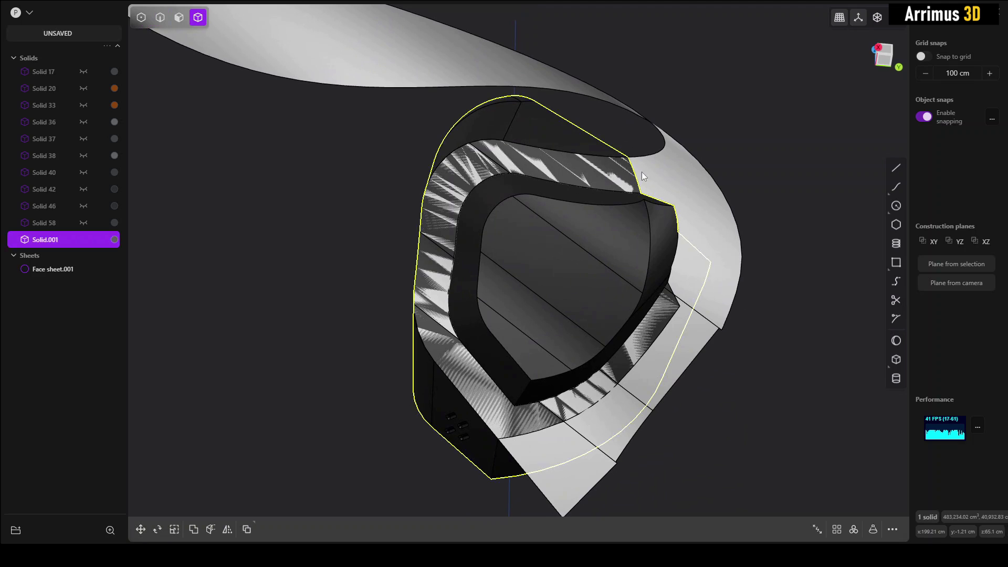
left_click(676, 169)
key("shift+b")
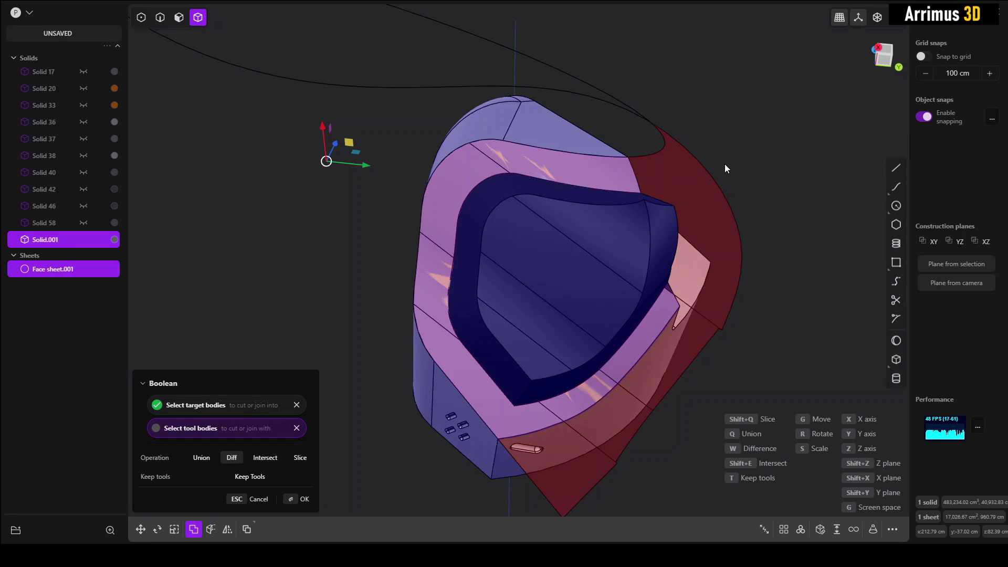
key("Return")
Delete the separated front mask piece from the helmet.
left_click(617, 242)
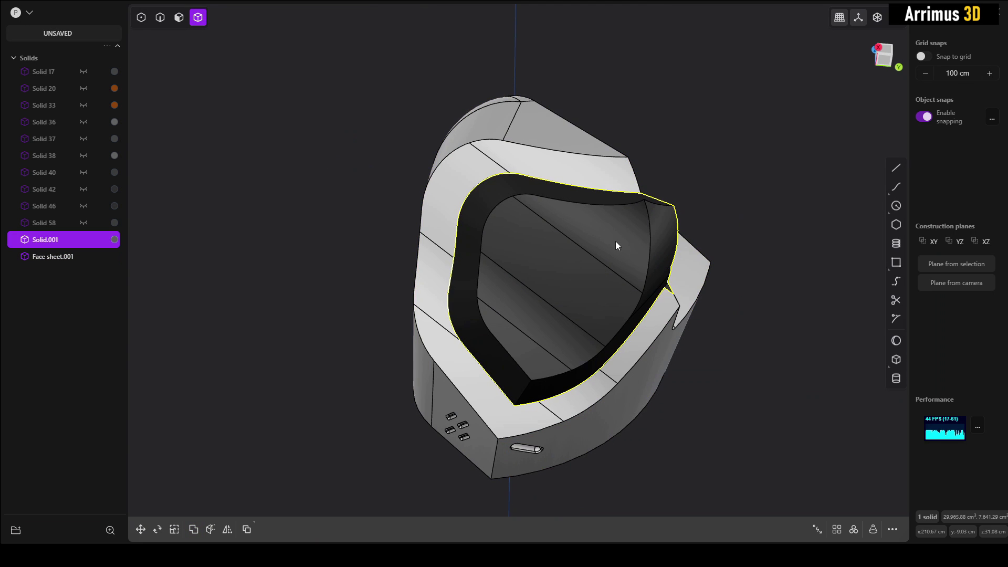
middle_click_drag(615, 242, 617, 250)
key("Delete")
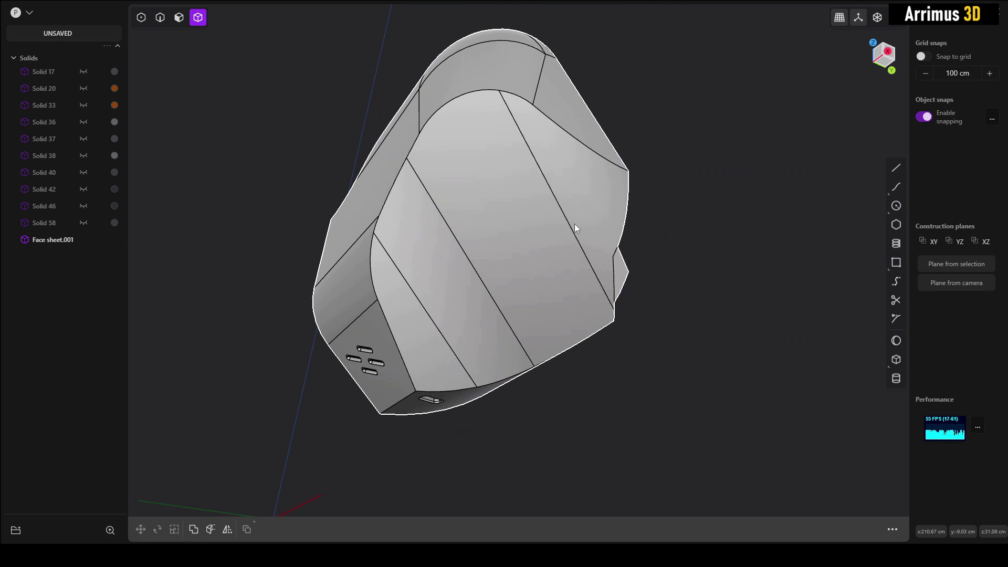
Try deleting only the large rim face and the two small faces at its lower end beside the concave side recess.
middle_click_drag(575, 223, 502, 307)
scroll(499, 292, "up", 5)
key("3")
left_click(501, 304)
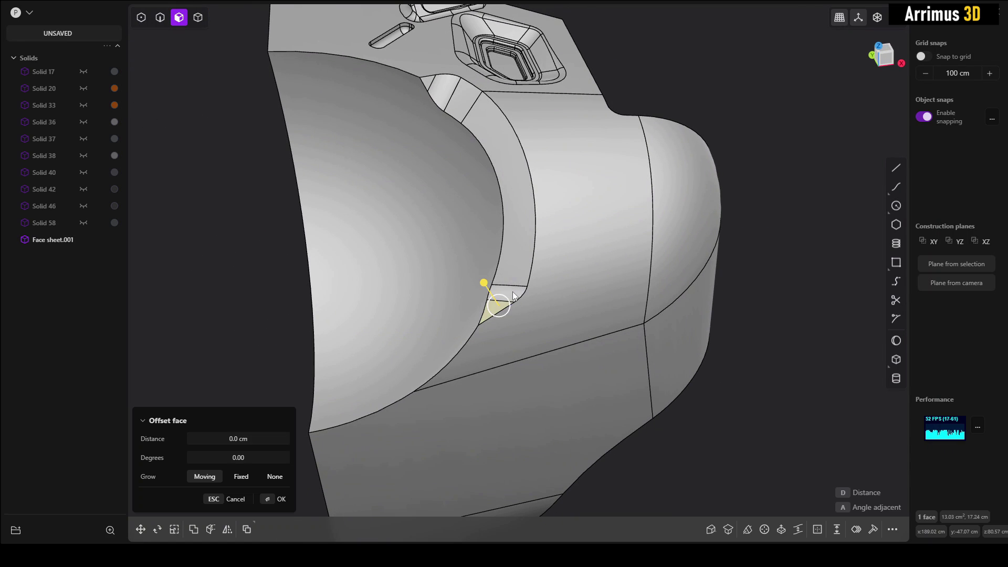
left_click(506, 294, "shift")
left_click(706, 110)
left_click(496, 304)
left_click(506, 294, "shift")
key("Escape")
middle_click_drag(553, 236, 571, 261, "shift")
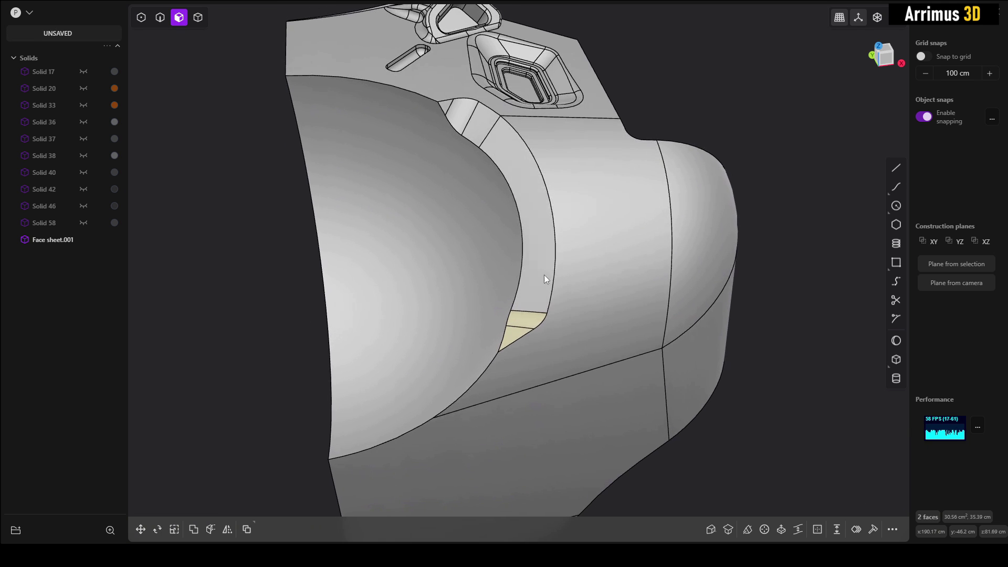
left_click(541, 269, "shift")
key("Delete")
Delete all the narrow rim faces along the edge of the large concave side recess together.
middle_click_drag(531, 165, 518, 228, "shift")
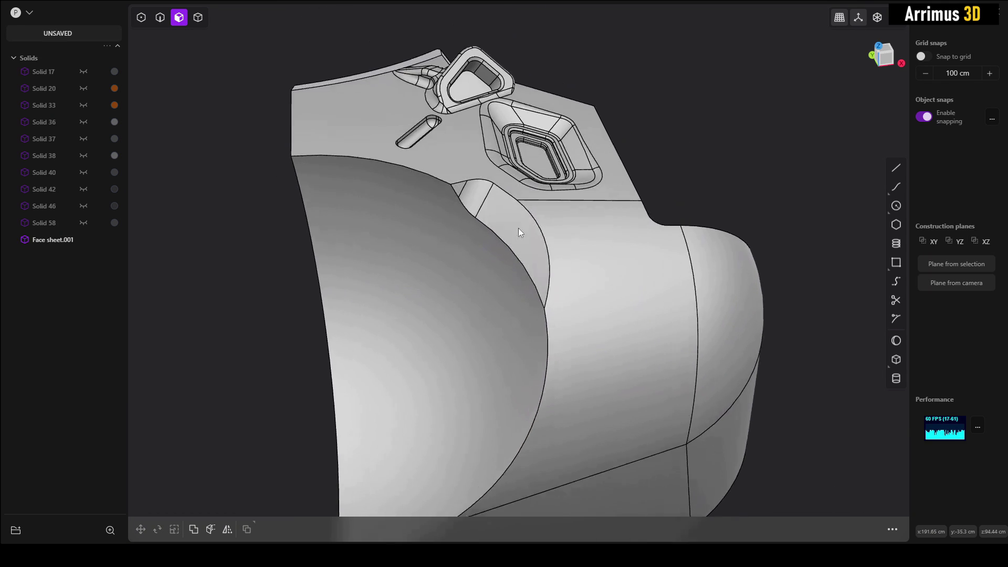
scroll(546, 273, "up", 2)
left_click(546, 273)
key("o")
left_click(500, 198, "shift")
left_click(475, 193, "shift")
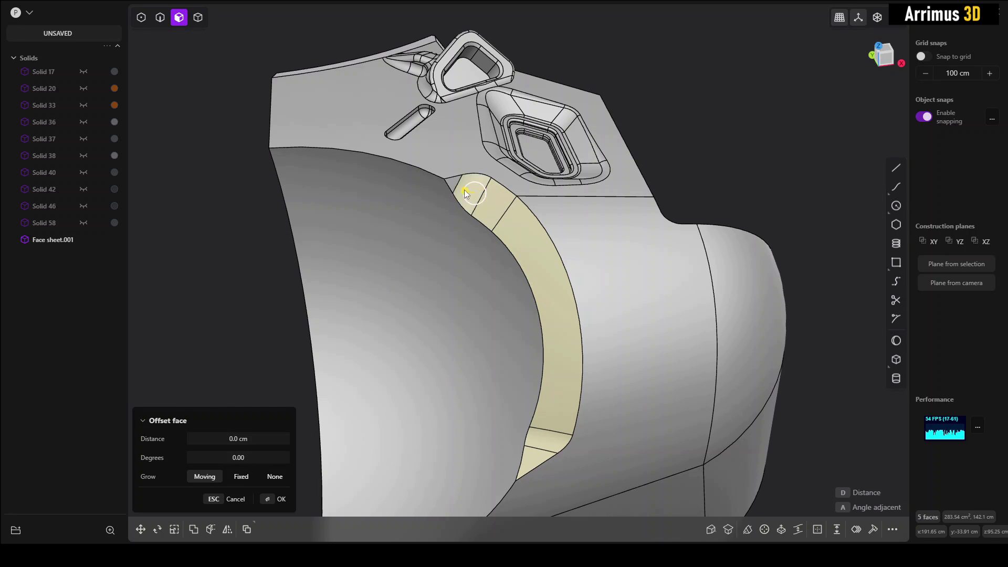
left_click(452, 181, "shift")
key("Delete")
Delete the large concave face on the helmet's side so the surrounding faces fill the recess.
middle_click_drag(538, 197, 436, 196)
left_click(436, 198)
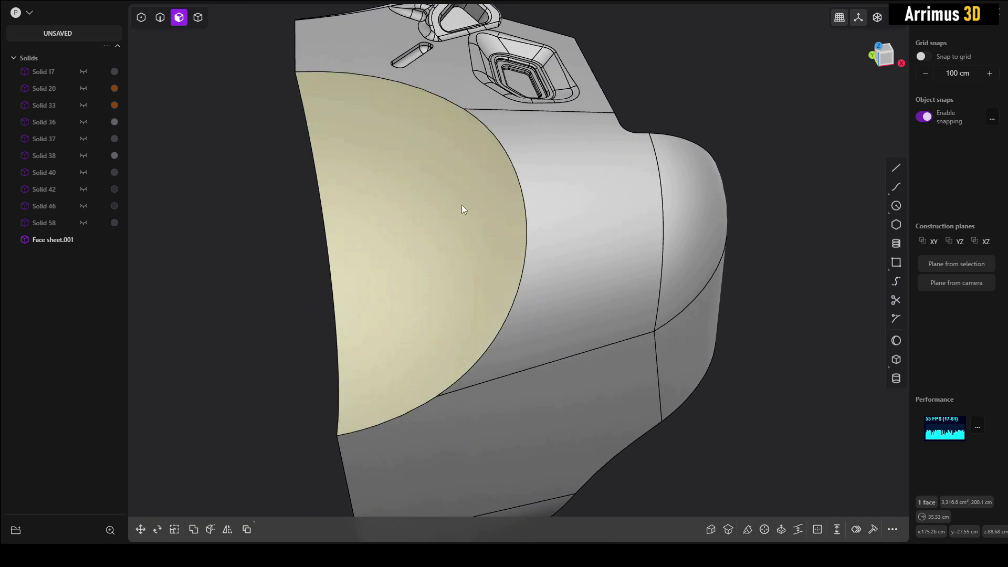
key("Delete")
middle_click_drag(498, 209, 510, 241)
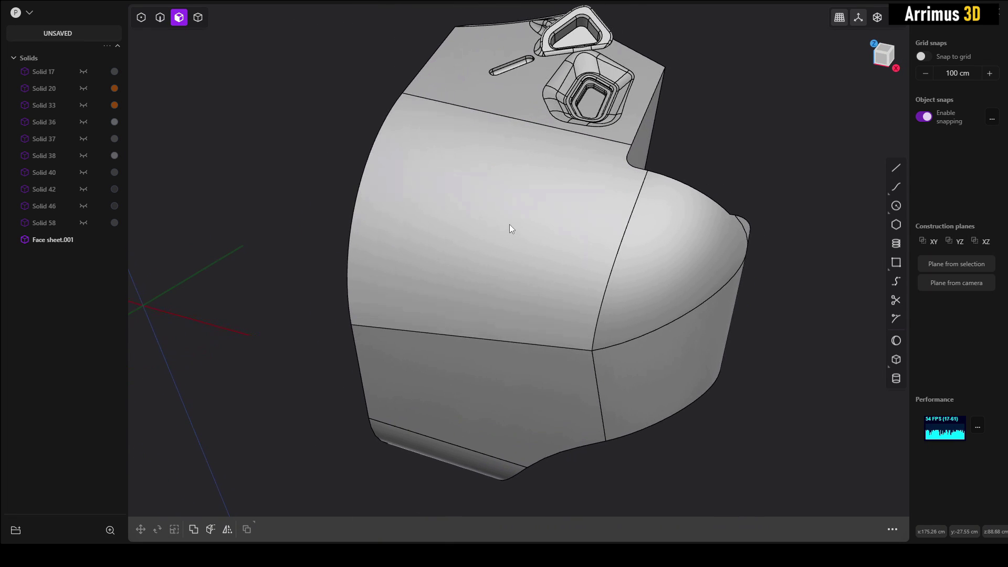
left_click(504, 226)
key("o")
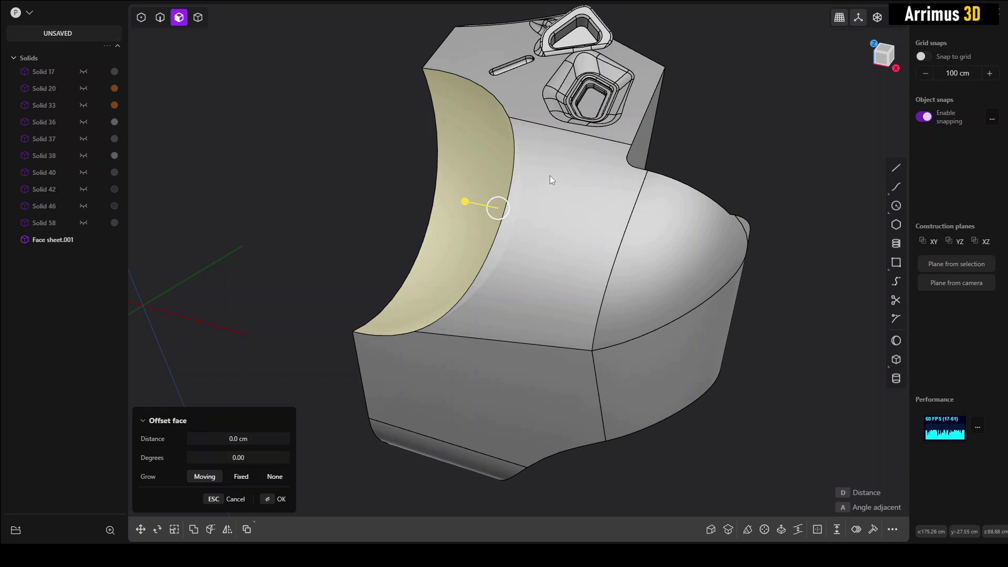
key("Escape")
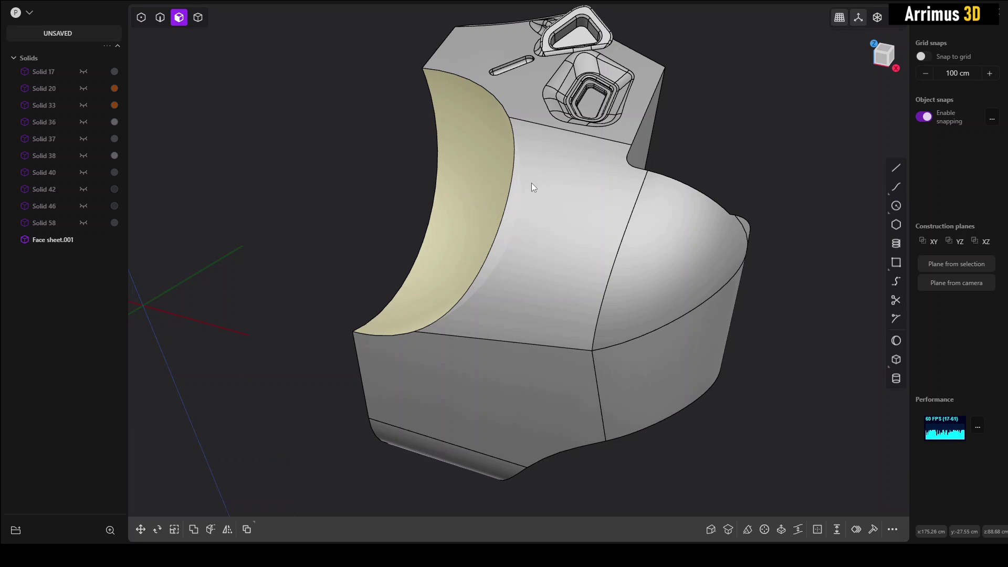
key("Delete")
middle_click_drag(644, 332, 559, 229)
key("2")
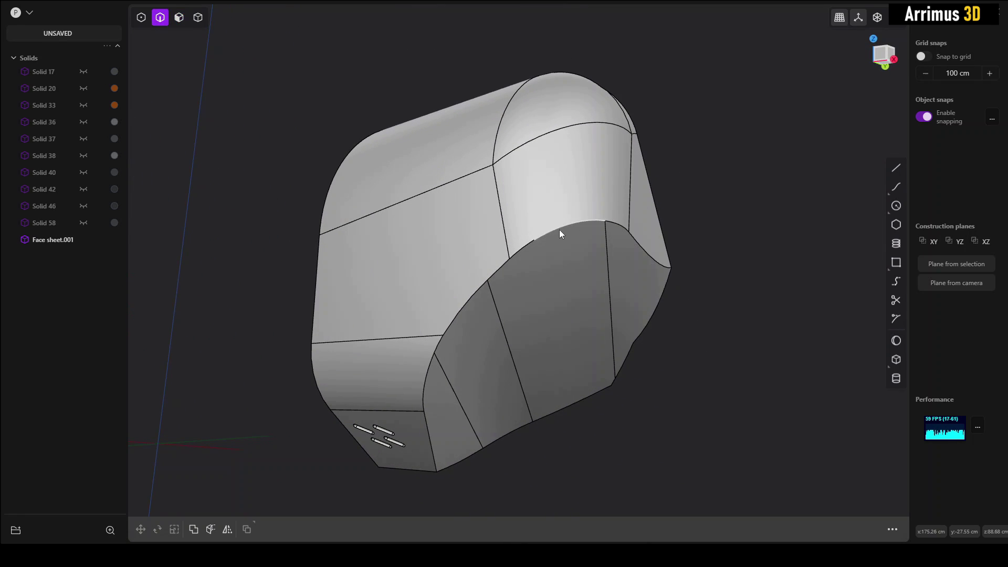
left_click(560, 226)
key("f")
key("Escape")
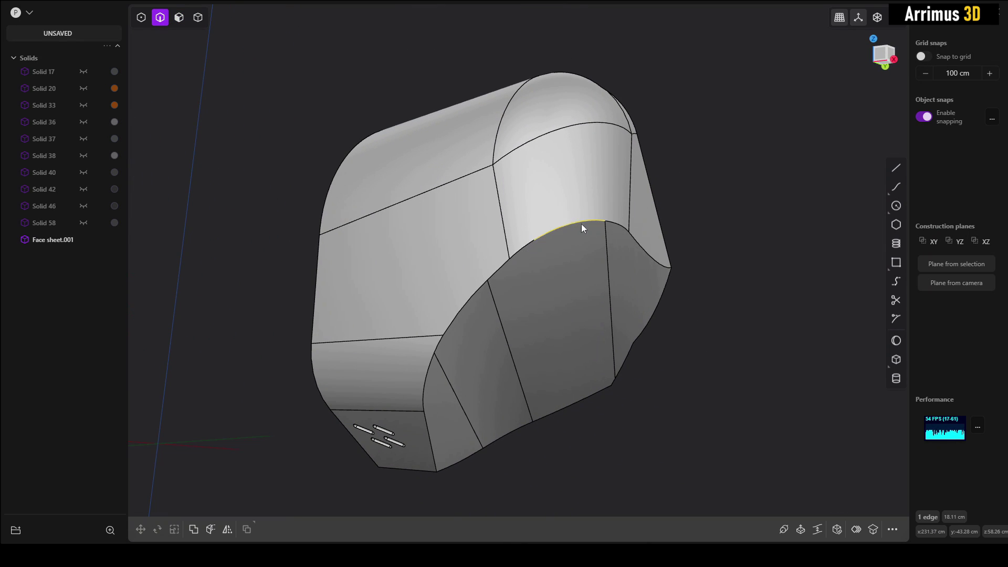
key("Escape")
middle_click_drag(679, 324, 648, 319, "shift")
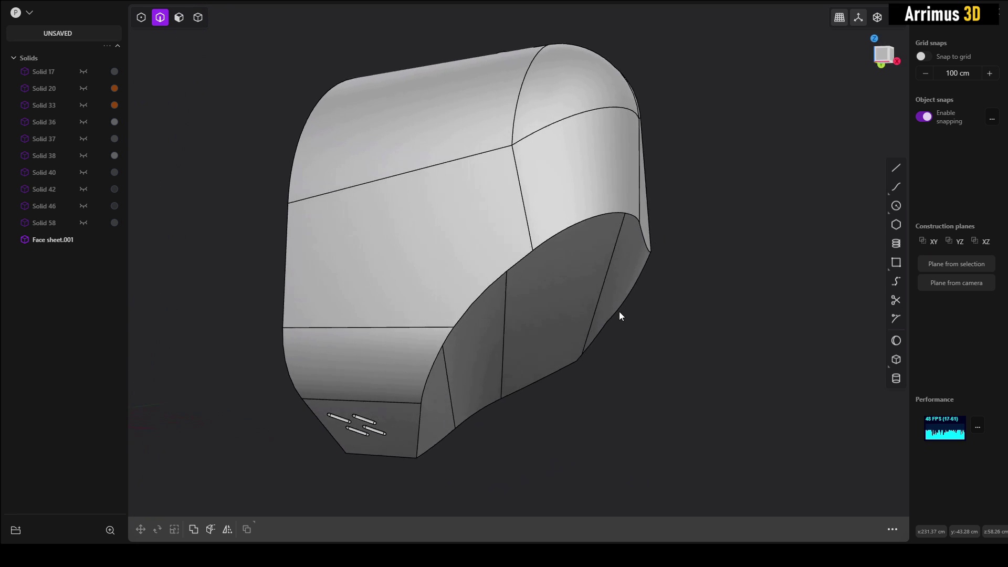
mouse_move(620, 314)
middle_mouse_down()
mouse_move(598, 308)
mouse_move(628, 315)
middle_mouse_up()
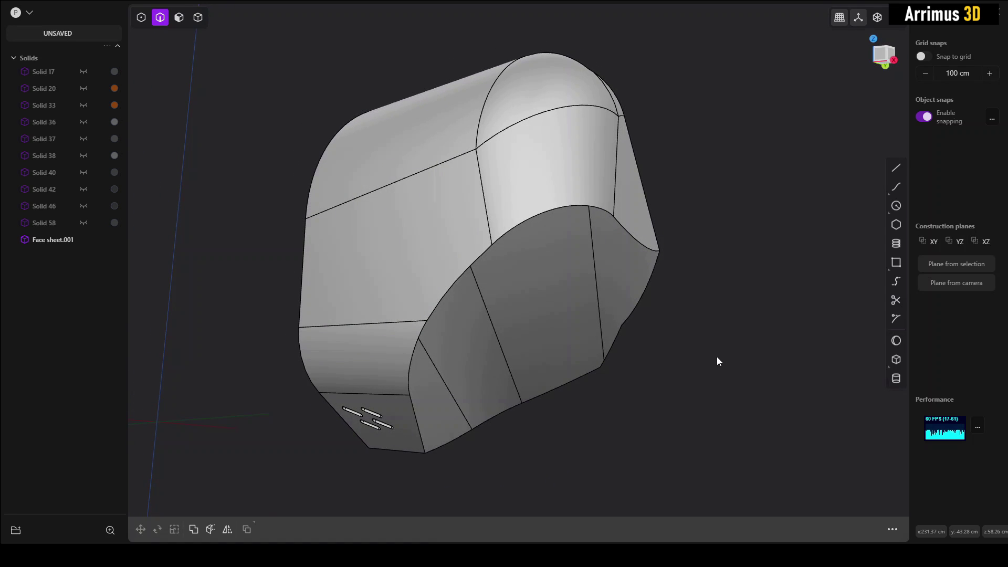